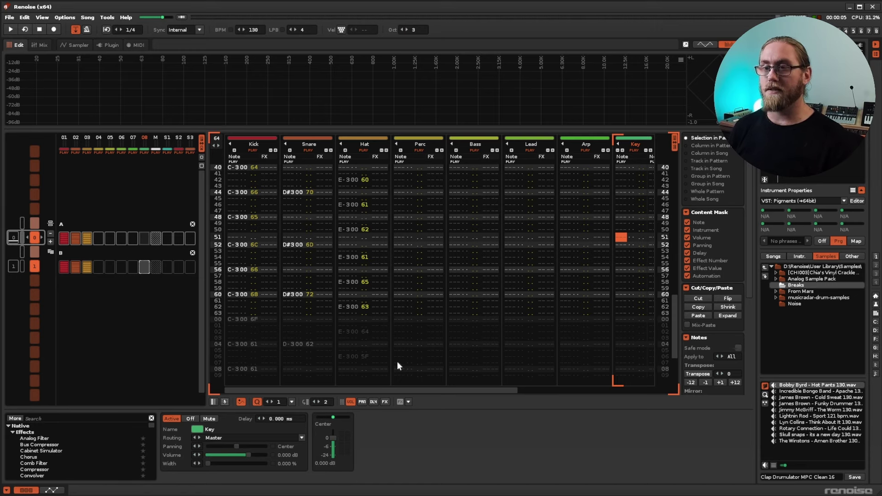
Play back the start of the existing kick, snare and hat pattern and stop it.
mouse_move(423, 394)
left_mouse_down()
mouse_move(547, 394)
mouse_move(425, 394)
left_mouse_up()
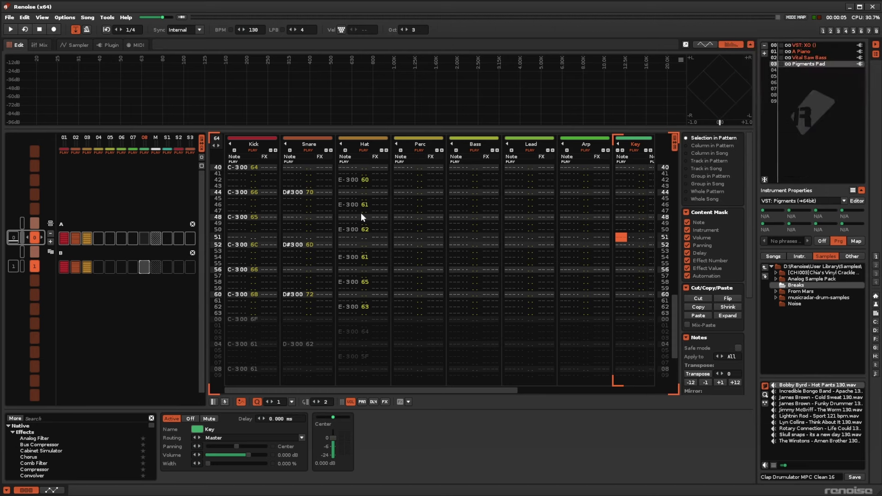
key("space")
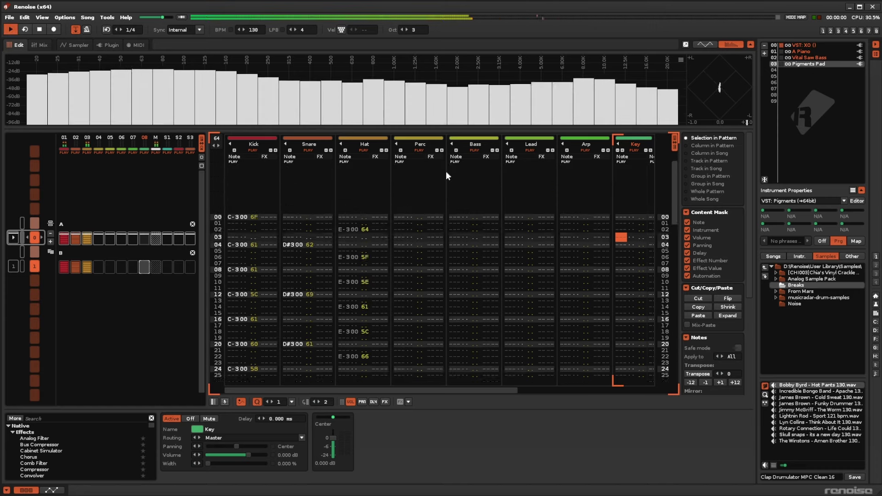
key("space")
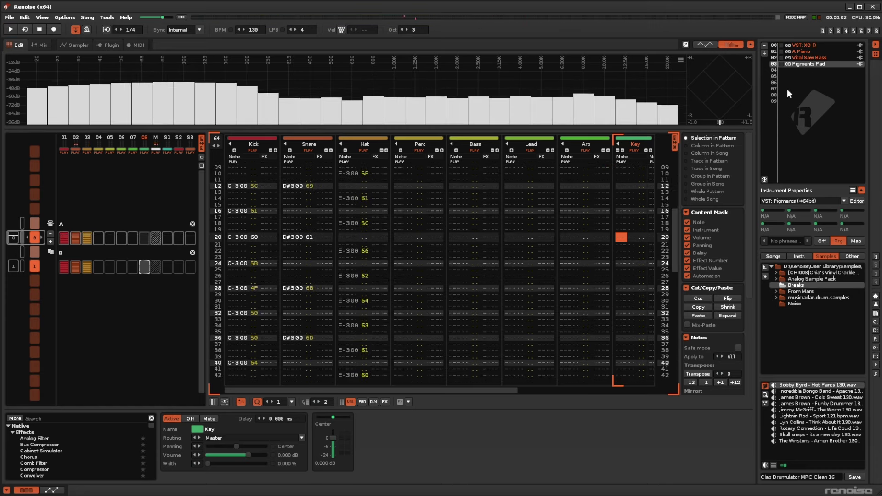
Select empty instrument slot 05 and open the second Drumulator MPC kit folder under From Mars, Drumulator From Mars, WAV, 02. Kits.
left_click(808, 58)
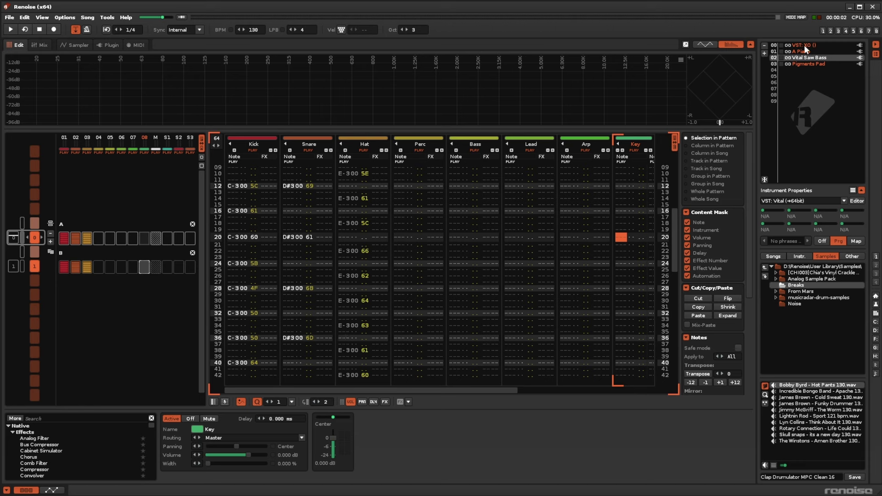
left_click(797, 76)
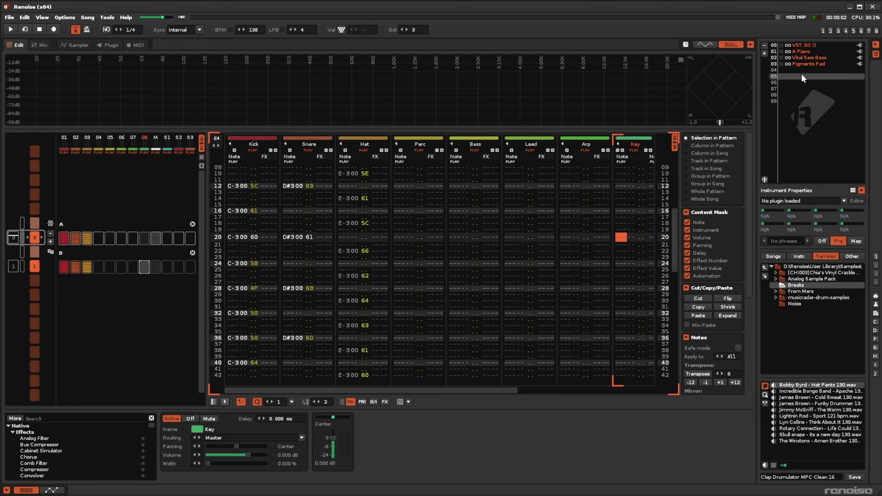
left_click(776, 292)
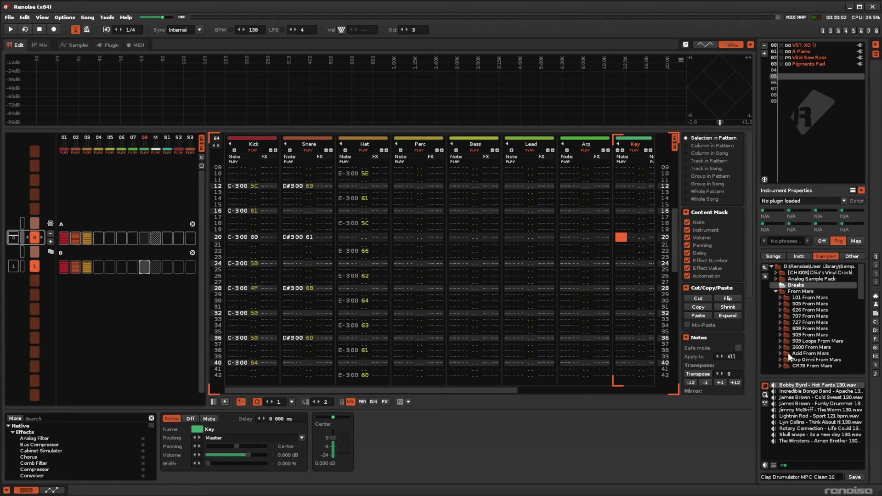
scroll(789, 356, "down", 3)
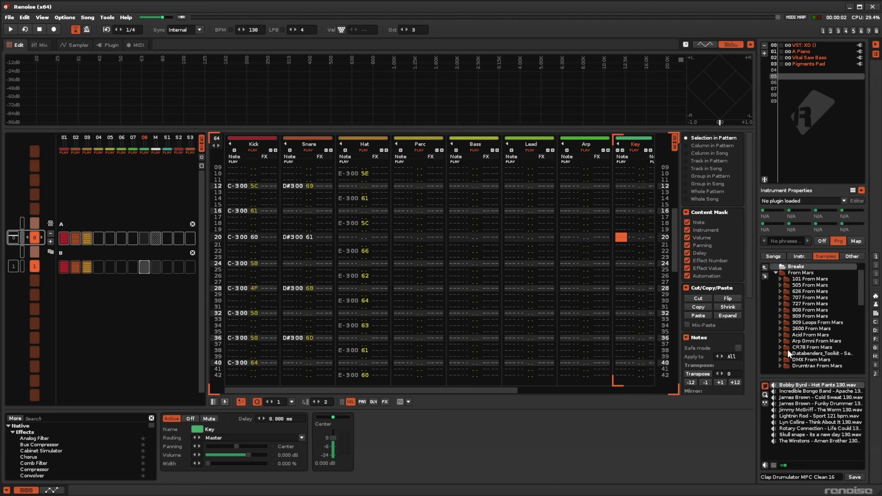
scroll(786, 349, "down", 3)
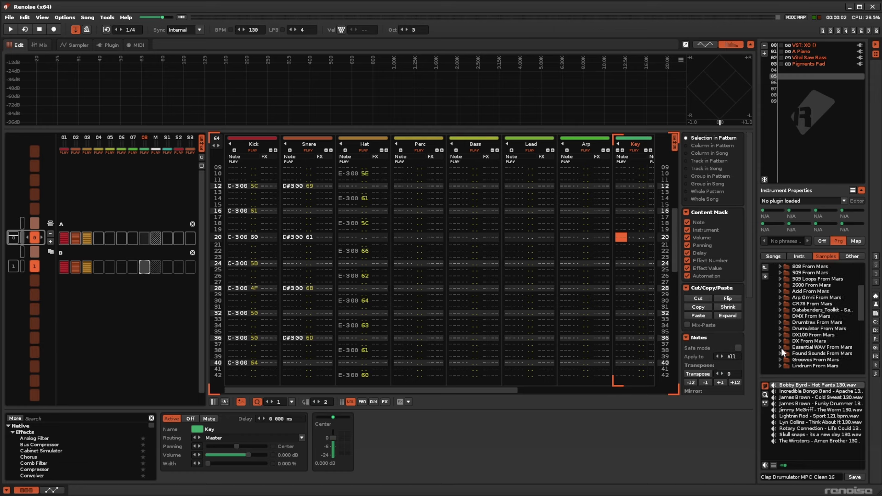
scroll(782, 349, "up", 1)
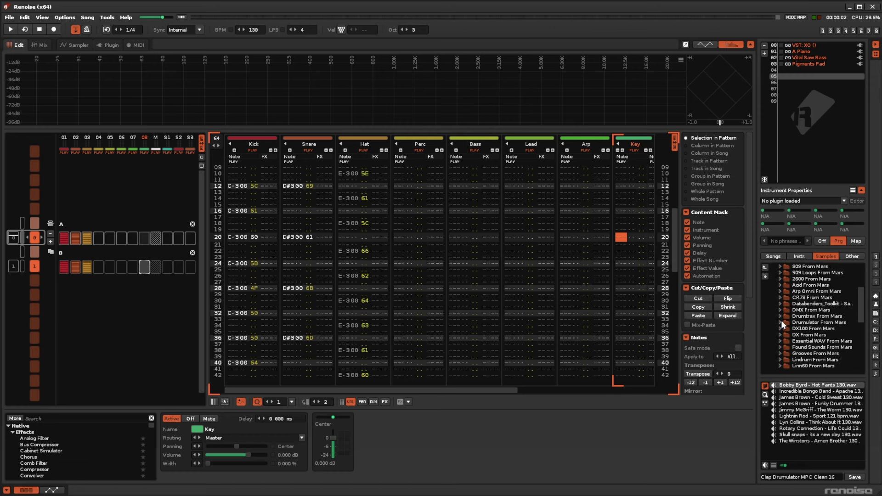
left_click(780, 322)
scroll(803, 357, "down", 11)
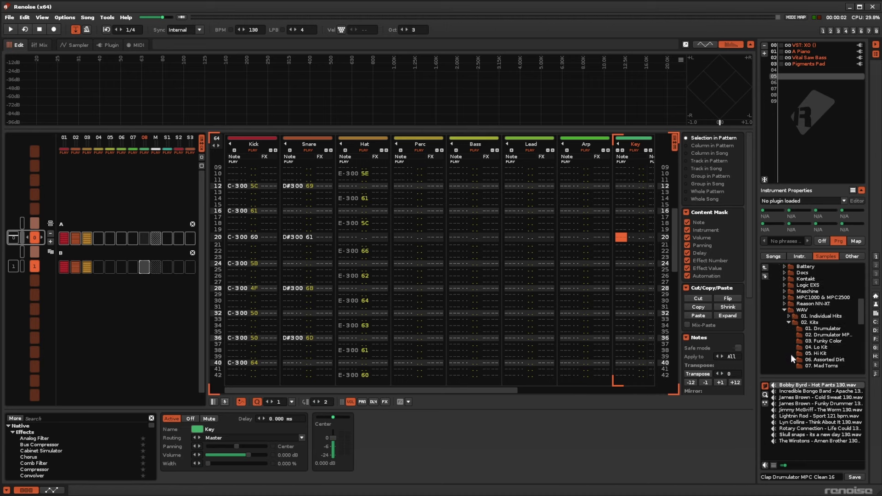
scroll(794, 355, "down", 4)
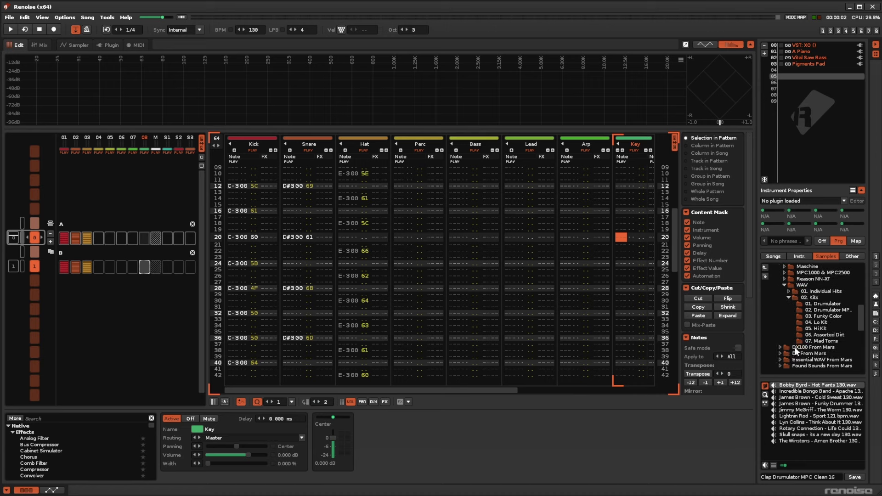
left_click(808, 311)
Load the BD Drumulator MPC Color B sample into slot 05 and preview other bass drum samples of the kit.
double_click(808, 397)
left_click(804, 416)
left_click(804, 404)
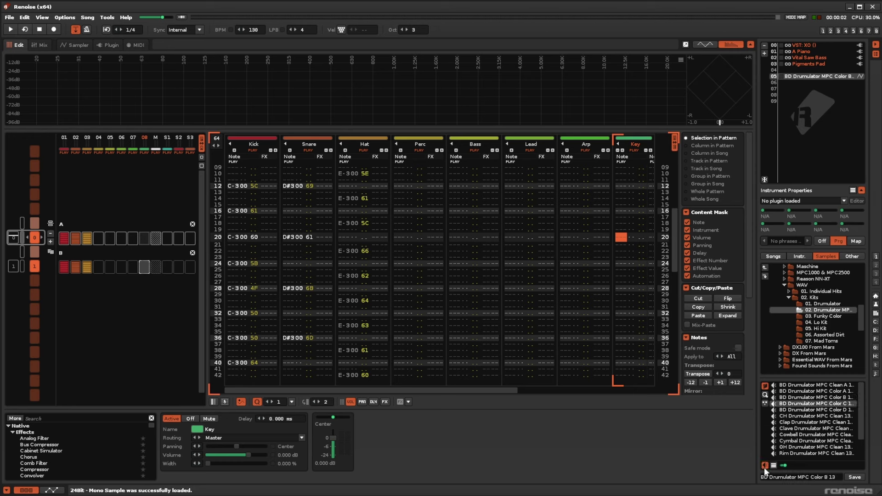
left_click(801, 397)
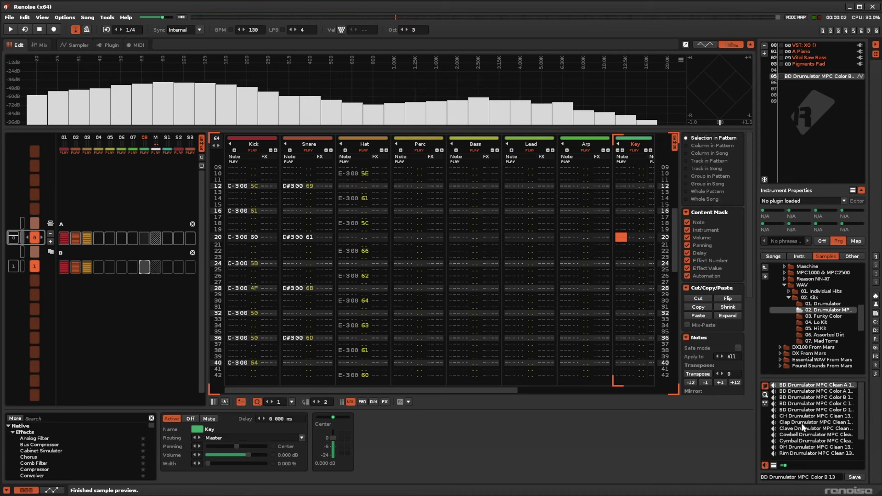
scroll(802, 422, "down", 2)
scroll(801, 425, "up", 2)
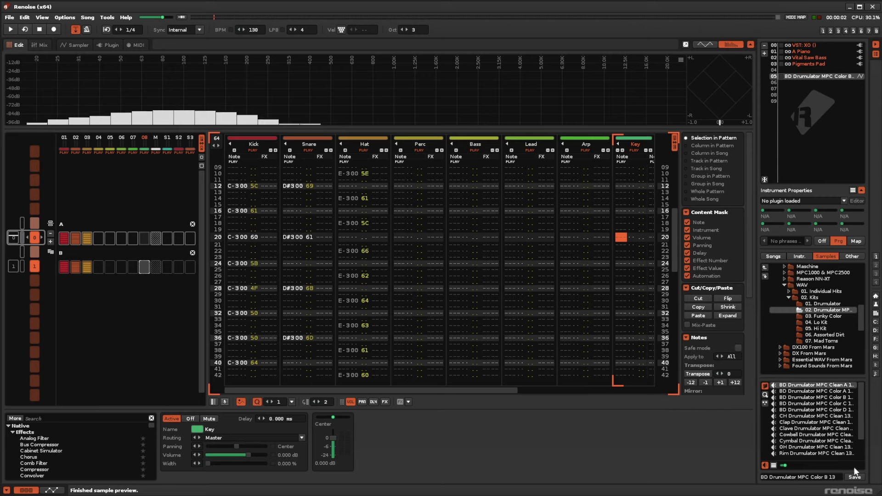
Show the instrument's keyzones in the sampler and delete the loaded bass drum sample.
left_click(73, 43)
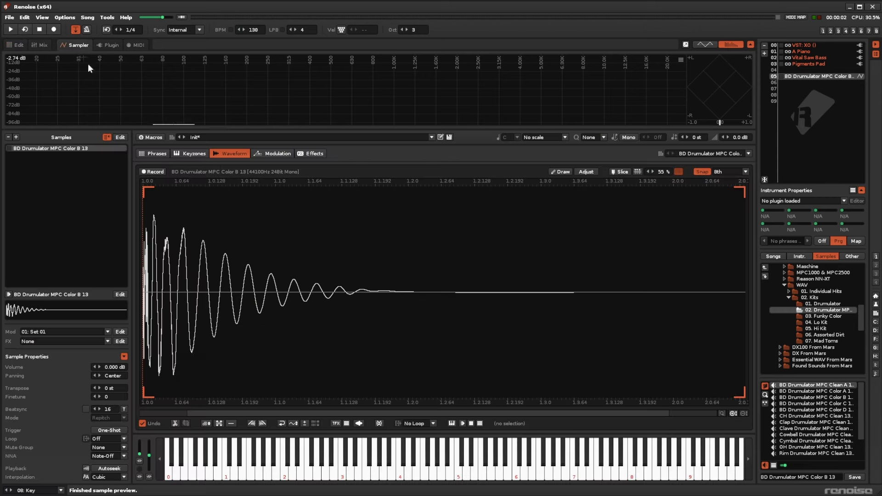
left_click(195, 154)
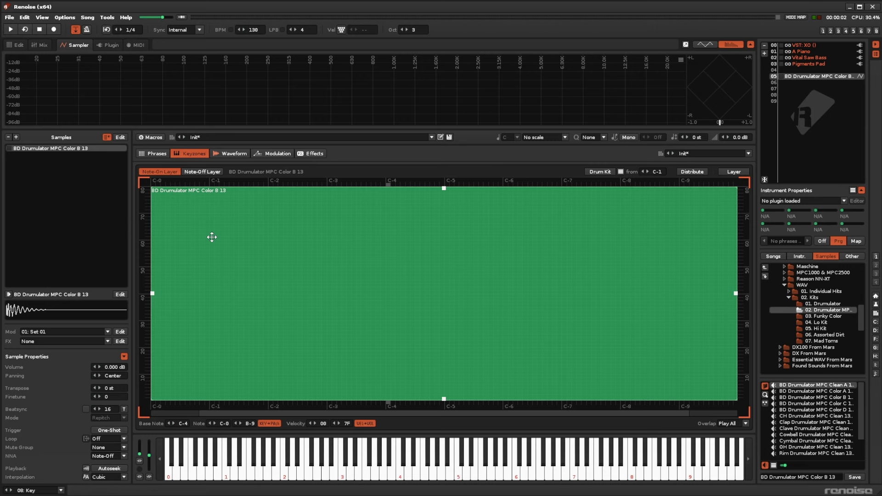
key("Delete")
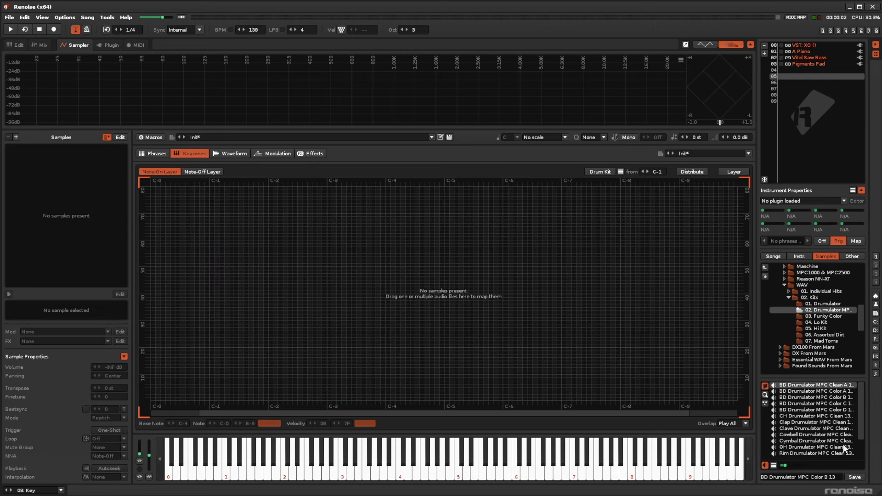
Load all kit samples from BD Drumulator MPC Color C through Tom Mid as single-note keyzones starting at C-4.
left_click(801, 403)
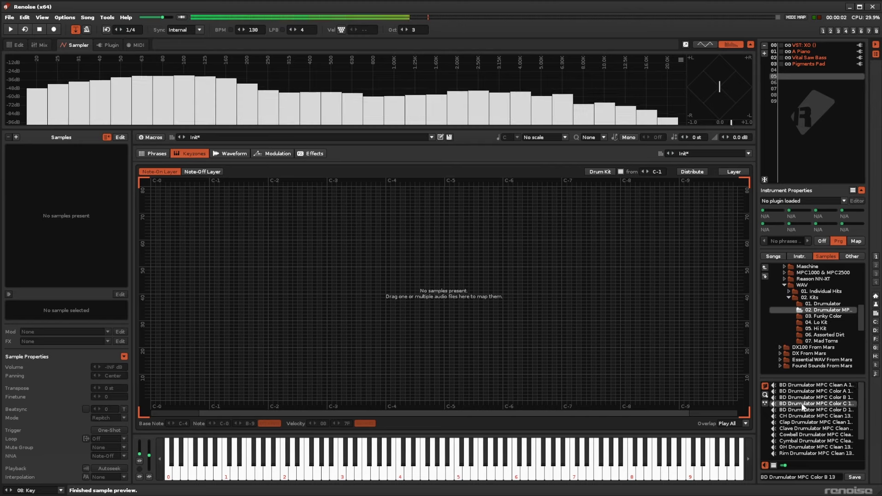
scroll(801, 403, "down", 2)
left_click(817, 453, "shift")
left_click_drag(817, 453, 387, 196)
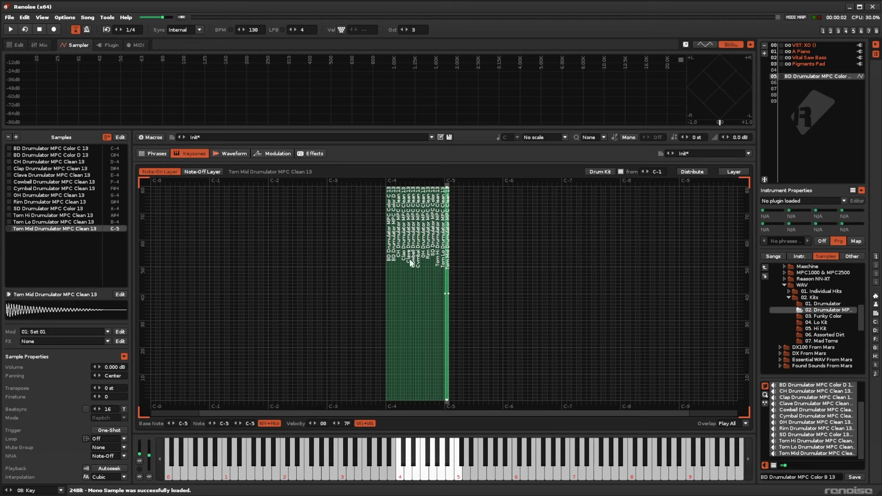
scroll(416, 257, "down", 1)
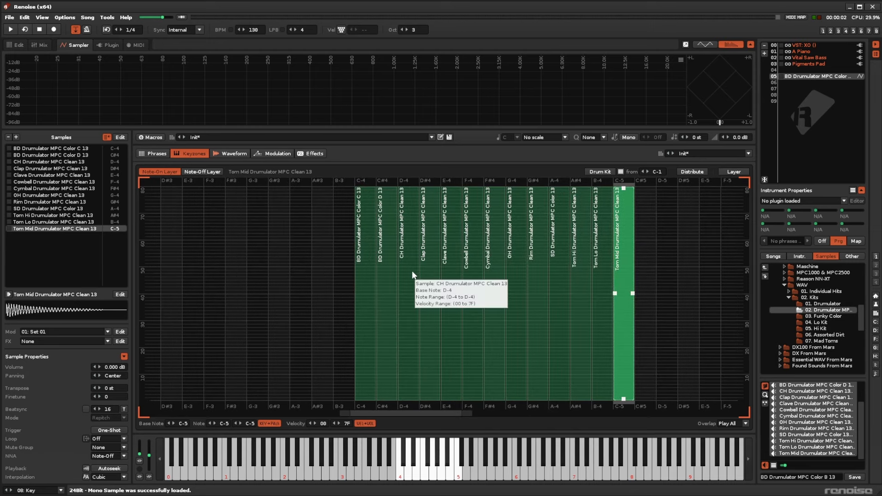
Audition the mapped drum samples by playing notes across the octave from C-4.
key("q")
key("w")
key("e")
key("3")
key("2")
key("5")
key("6")
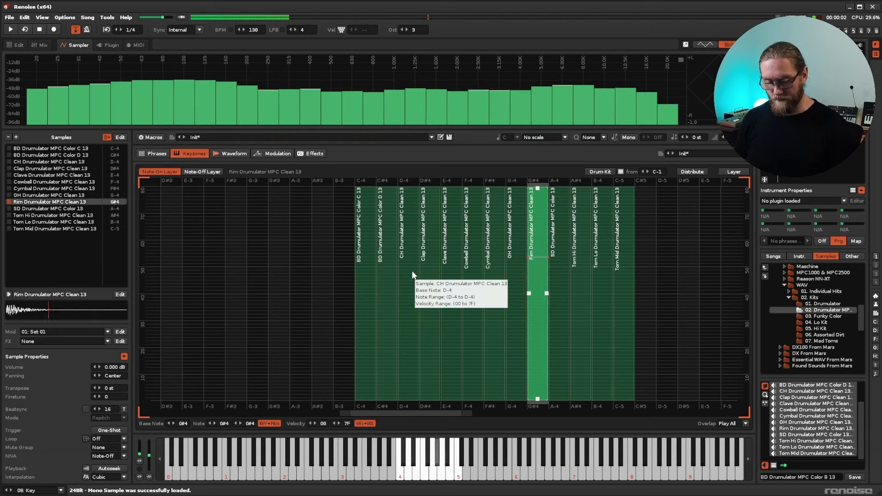
key("7")
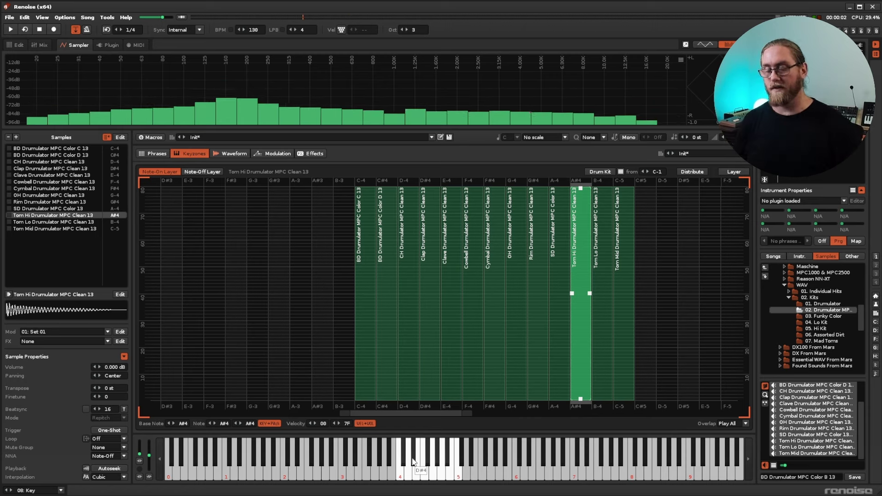
key("7")
key("6")
key("3")
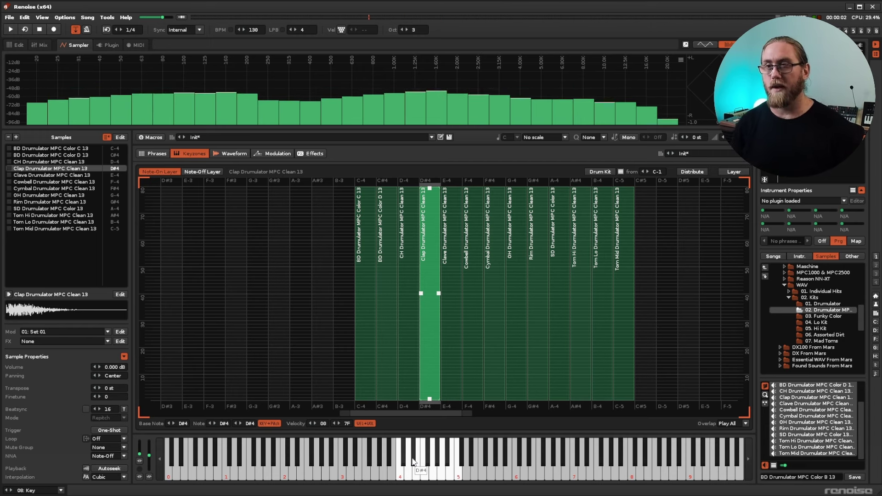
Audition the first few kit notes and move the BD Color C keyzone to B-3 and BD Color D to C-4.
key("q")
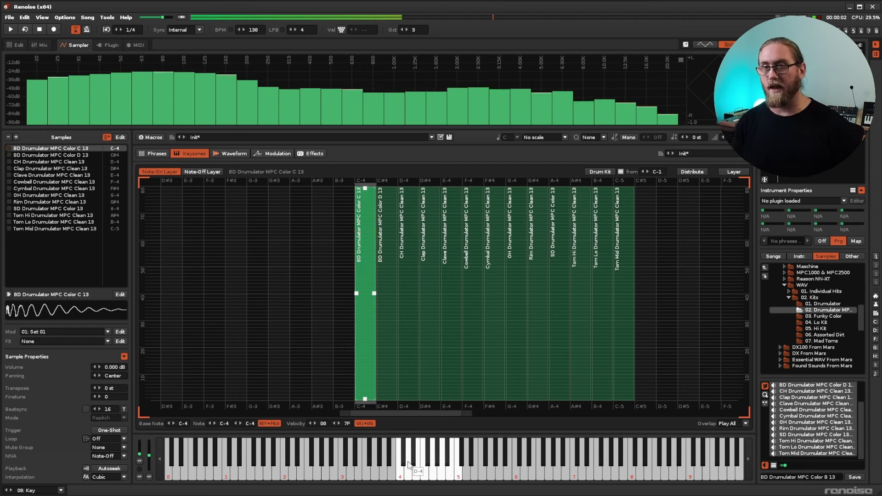
key("w")
key("2")
key("q")
mouse_move(366, 317)
left_mouse_down()
mouse_move(350, 329)
mouse_move(334, 326)
mouse_move(380, 325)
mouse_move(356, 325)
left_mouse_up()
key("m")
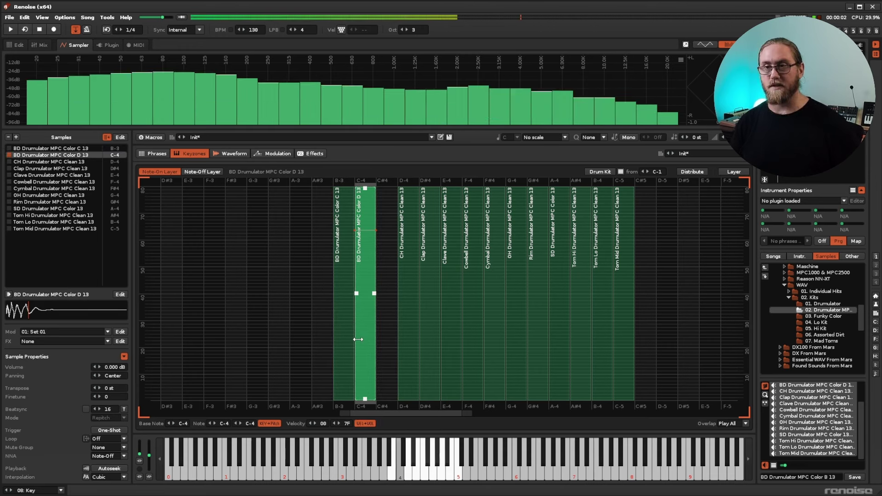
Play the C-4 and D-4 samples in alternation and move the CH Drumulator keyzone to C#4.
key("w")
key("q")
key("w")
key("w")
left_click_drag(408, 352, 387, 350)
Audition the clap, clave and toms, move the SD Drumulator Color keyzone to D-4, and test it against the kick on C-4.
key("3")
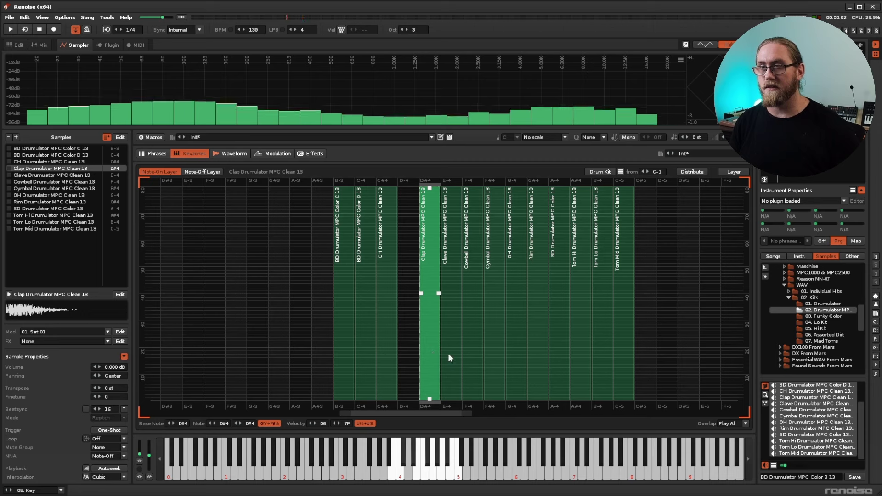
key("e")
key("t")
key("y")
key("u")
key("i")
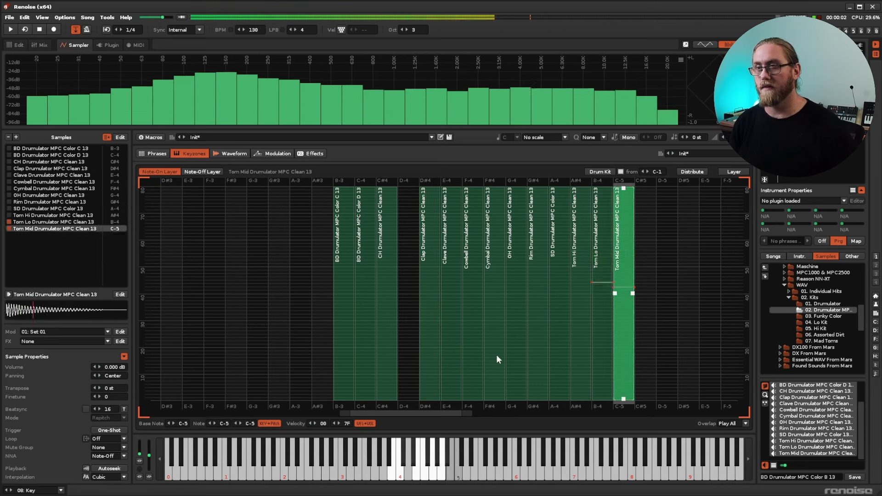
key("u")
left_click_drag(554, 305, 399, 291)
key("q")
key("w")
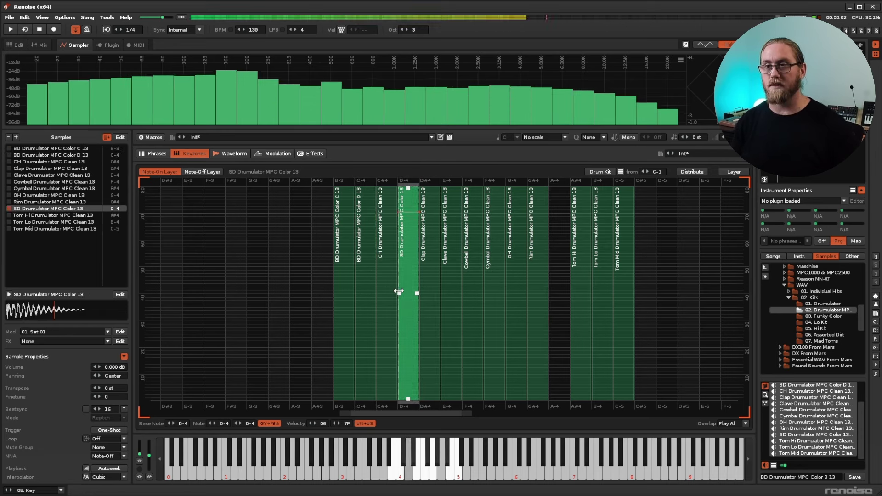
key("q")
key("w")
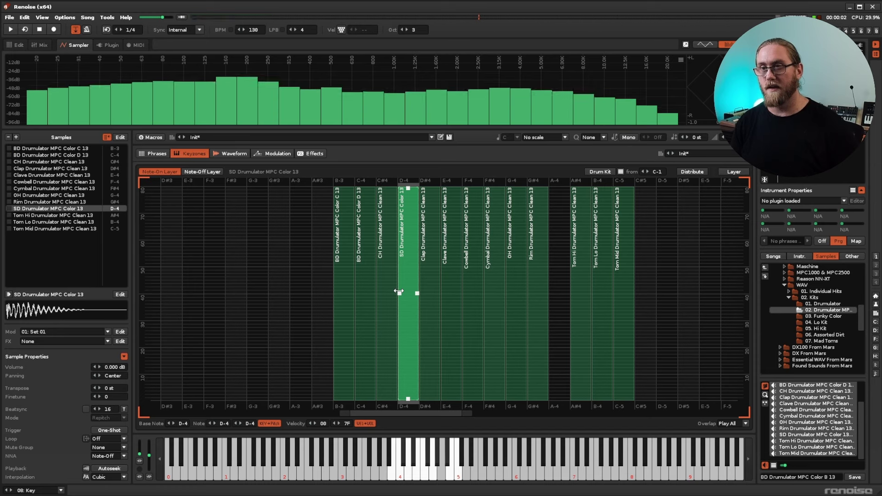
Play the C#4 and D#4 samples in alternation, then move the CH keyzone to G-3 and the Clap keyzone to A-3.
key("2")
key("3")
key("2")
key("3")
key("2")
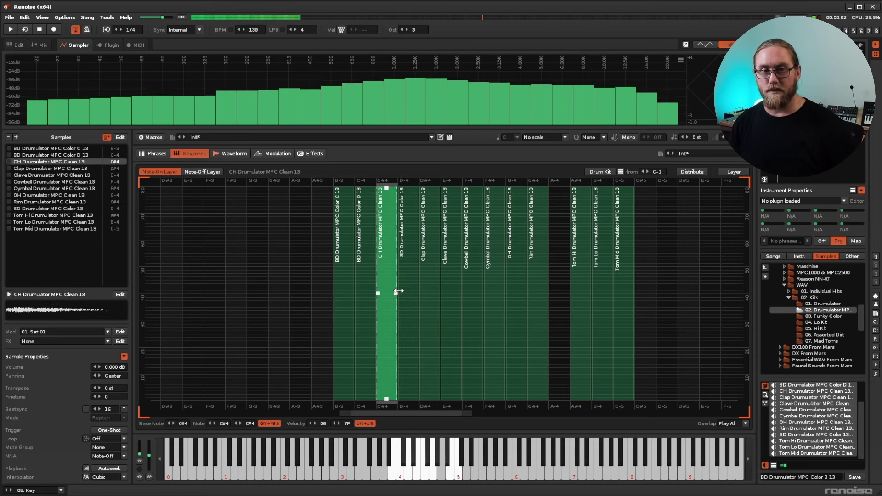
key("3")
key("2")
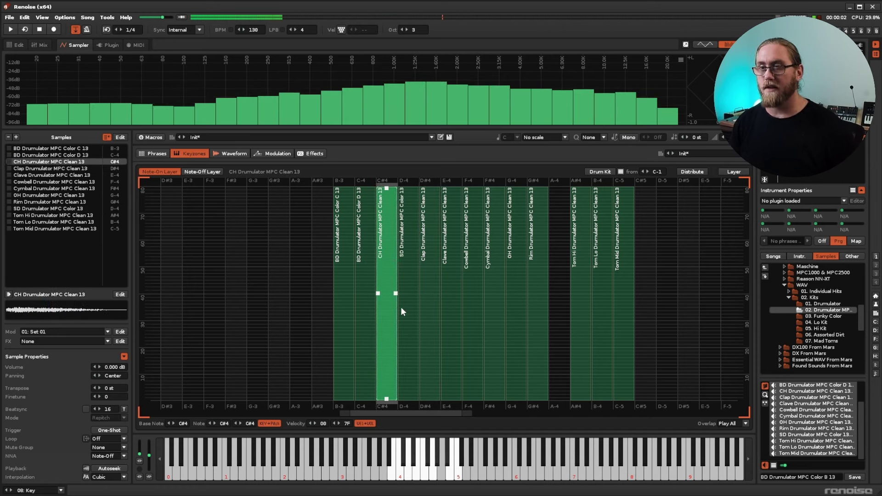
left_click_drag(389, 308, 245, 302)
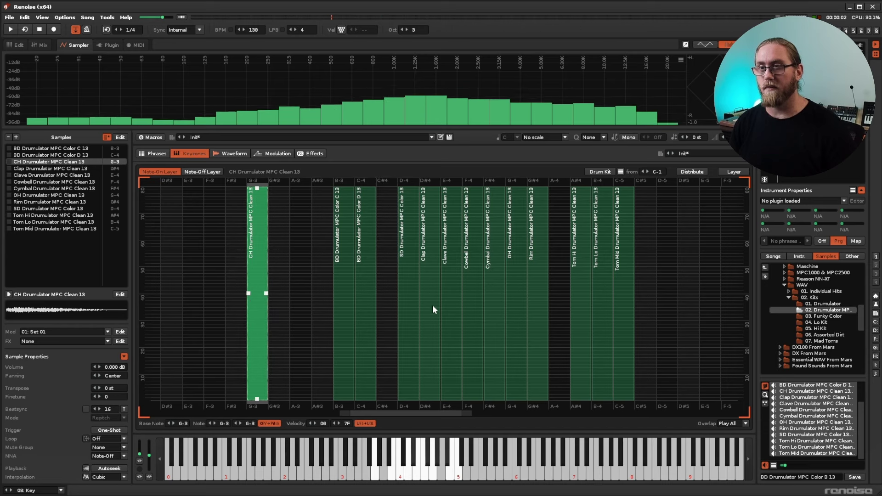
left_click_drag(431, 304, 300, 302)
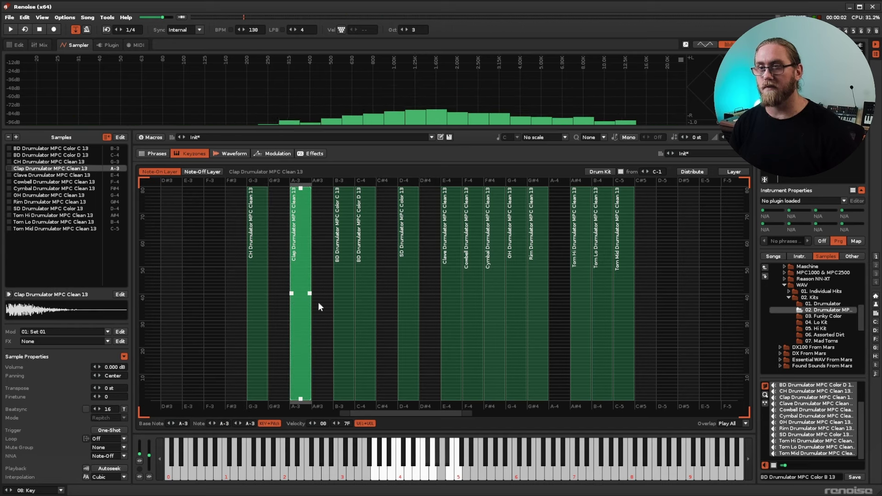
Move the Clave keyzone to D#4 and the Cowbell keyzone to C#4.
left_click(450, 335)
left_click_drag(454, 337, 419, 324)
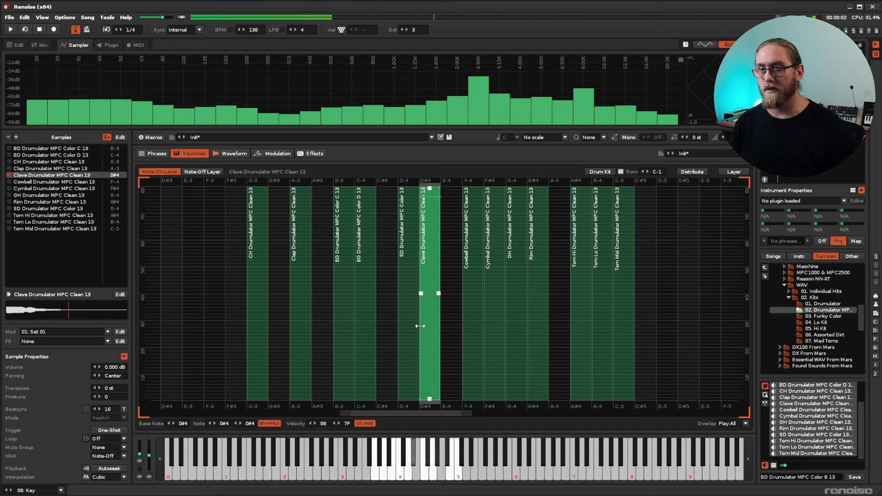
left_click(471, 326)
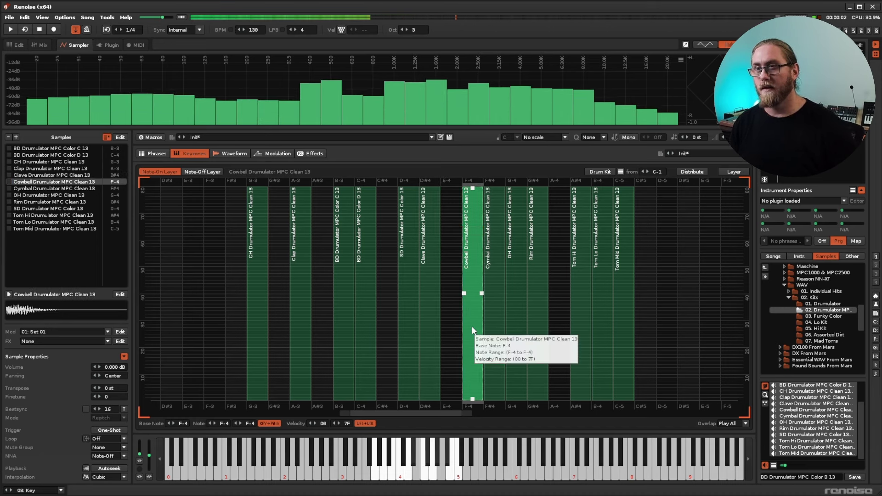
left_click_drag(471, 326, 377, 315)
Play the kit notes between C-4 and E-4 to audition the kick, cowbell, snare and clave.
key("q")
key("w")
key("3")
key("2")
key("3")
key("e")
Play F#4, G#4 and A#4 in alternation to audition the cymbal, rim and high tom.
key("6")
key("7")
key("5")
key("7")
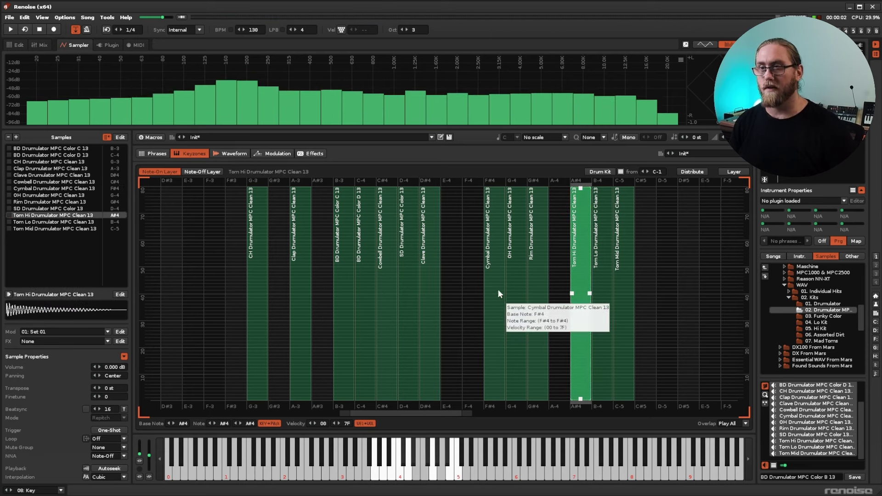
key("5")
key("6")
key("5")
key("6")
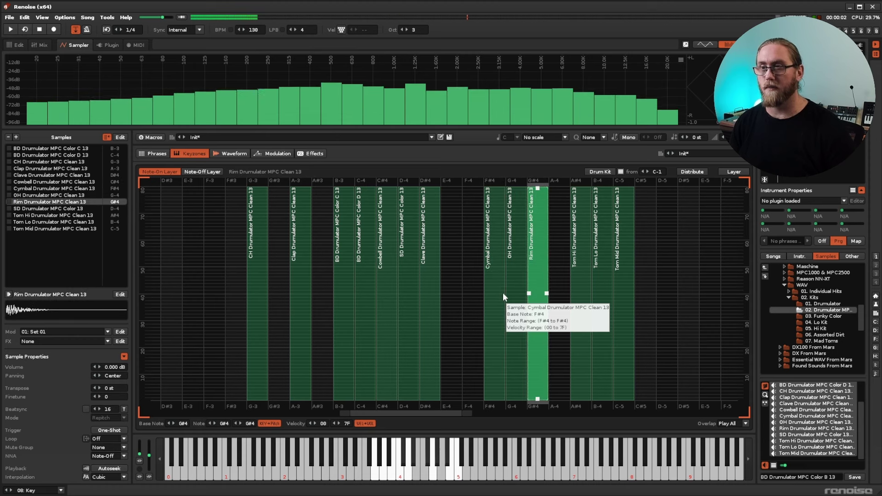
key("7")
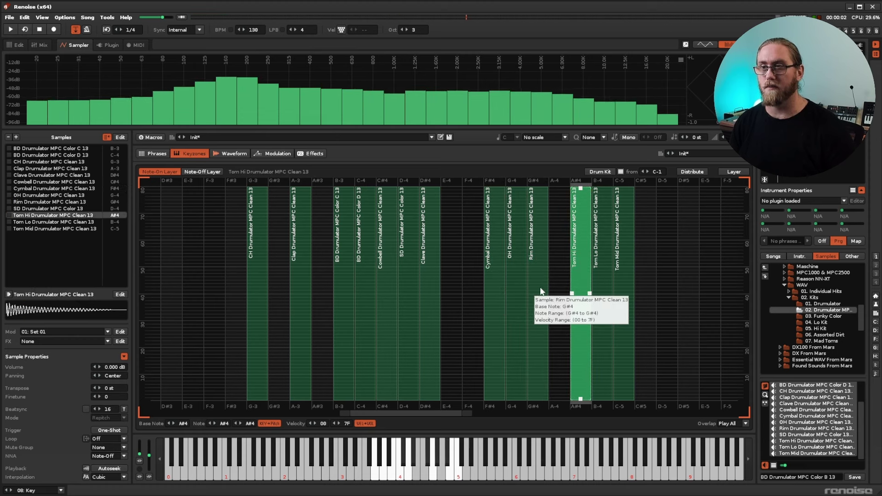
Audition the Cymbal and Tom Hi samples and move the Tom Hi keyzone to C#5.
left_click(492, 287)
key("7")
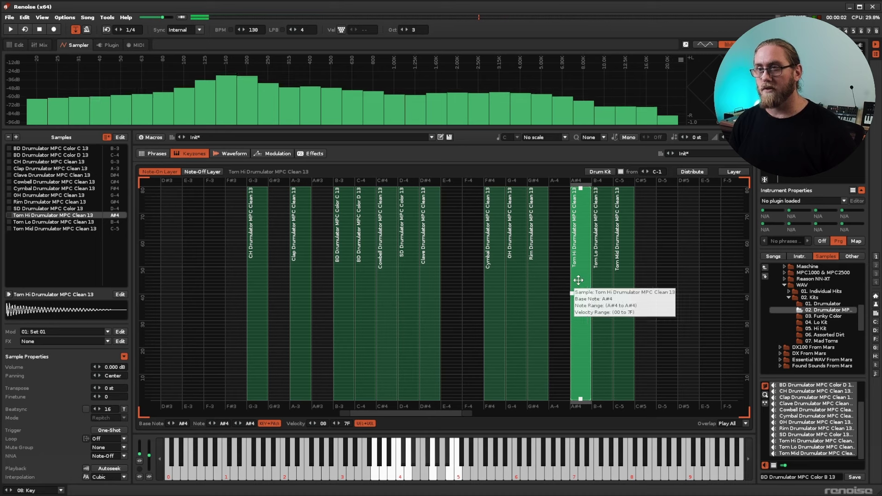
left_click_drag(581, 281, 647, 281)
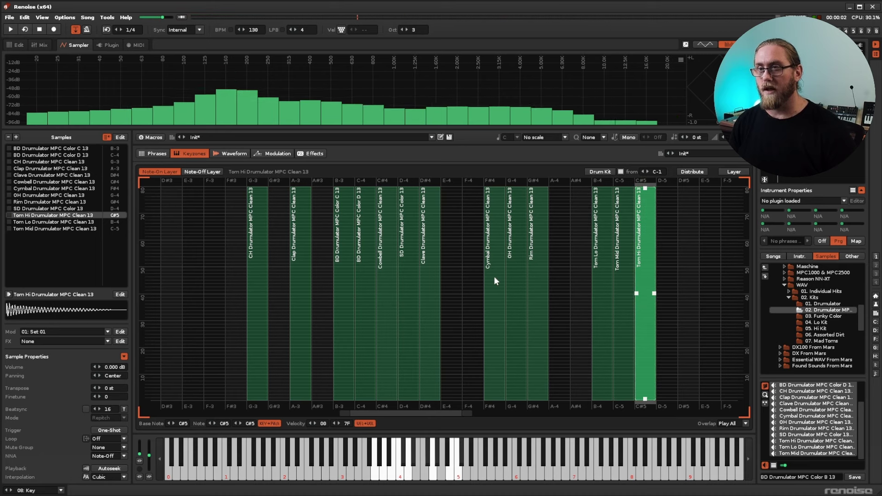
Rearrange the keyzones with Cymbal on A#4, OH on G#4, CH on F#4 and Rim on E-4.
left_click(494, 277)
left_click_drag(494, 276, 581, 277)
left_click_drag(263, 276, 451, 272)
Audition the Tom Lo and Cymbal samples, then move the Tom Hi keyzone to F-4.
left_click(594, 283)
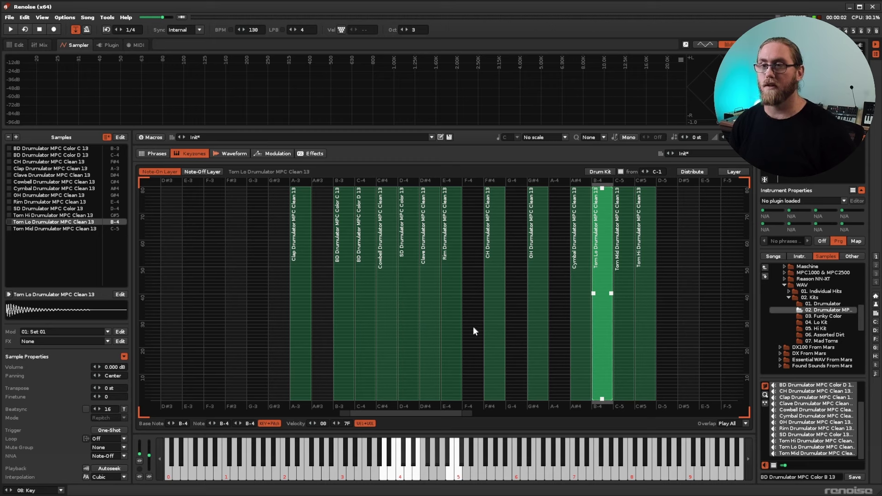
left_click(580, 279)
left_click(599, 281)
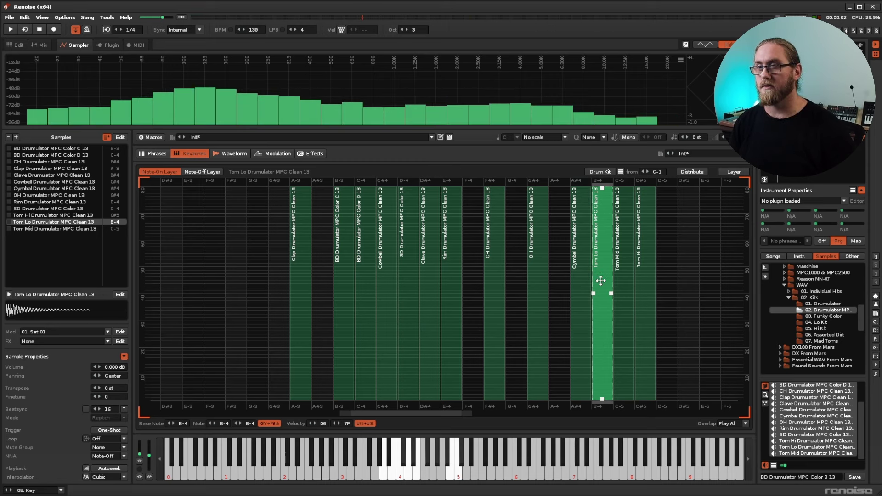
left_click(639, 285)
left_click_drag(638, 285, 470, 276)
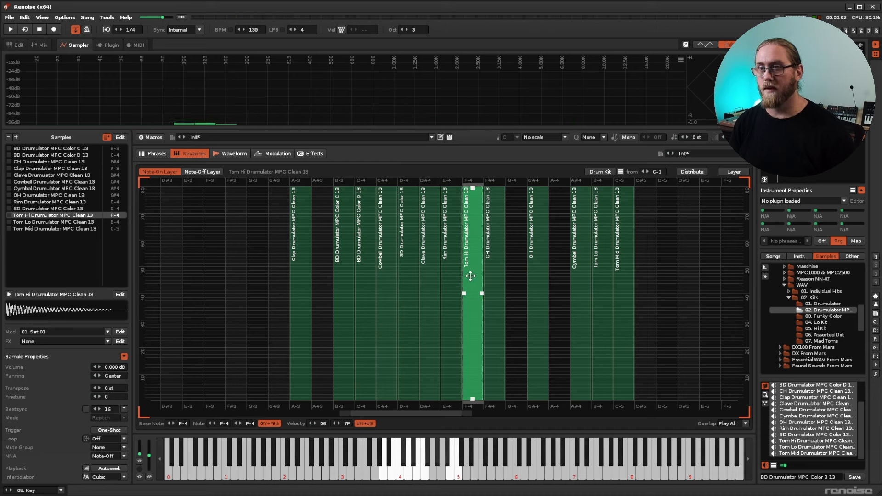
Move the Tom Mid keyzone to G-4 and the Tom Lo keyzone to A-4.
left_click(615, 287)
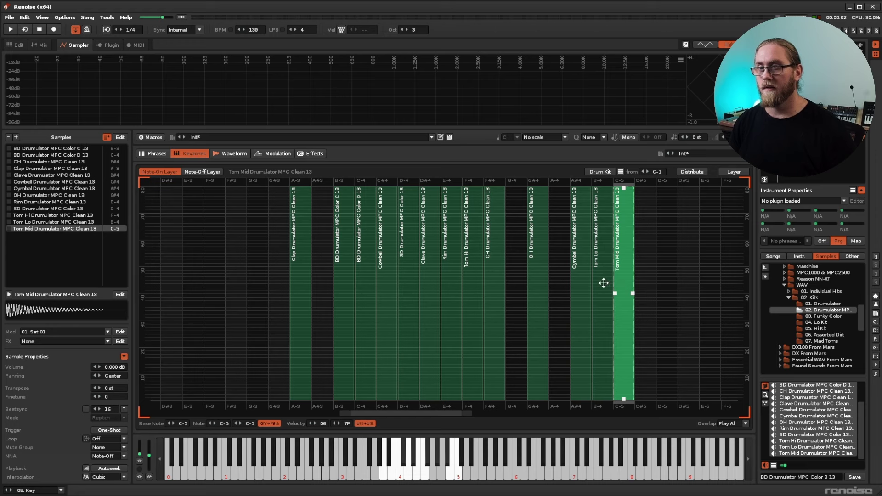
left_click_drag(618, 286, 508, 283)
left_click(599, 288)
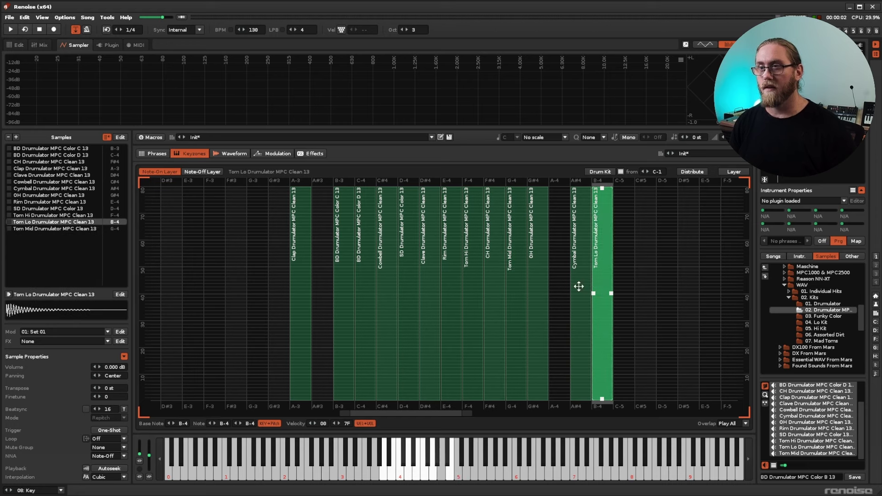
left_click_drag(592, 291, 554, 285)
Audition the Clap sample and play chromatically from C-4 up to A#4 to check the layout.
left_click(305, 278)
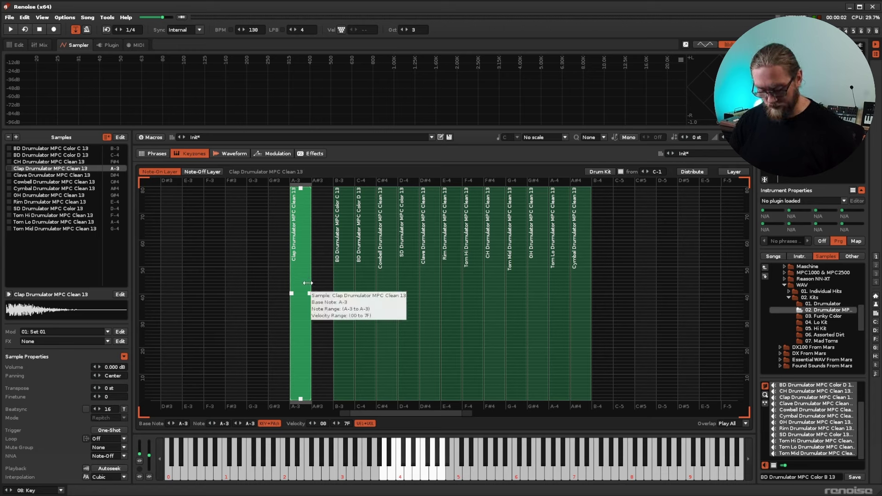
key("q")
key("2")
key("w")
key("3")
key("e")
key("r")
key("5")
key("t")
key("6")
key("y")
key("7")
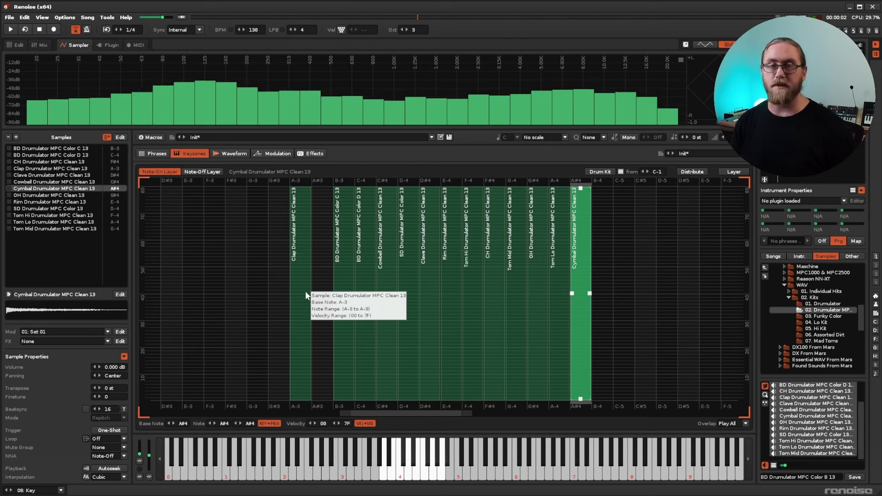
Move the Clap keyzone to B-4, then audition the samples on C#4, D-4 and E-4.
left_click(294, 271)
left_click_drag(351, 273, 599, 288)
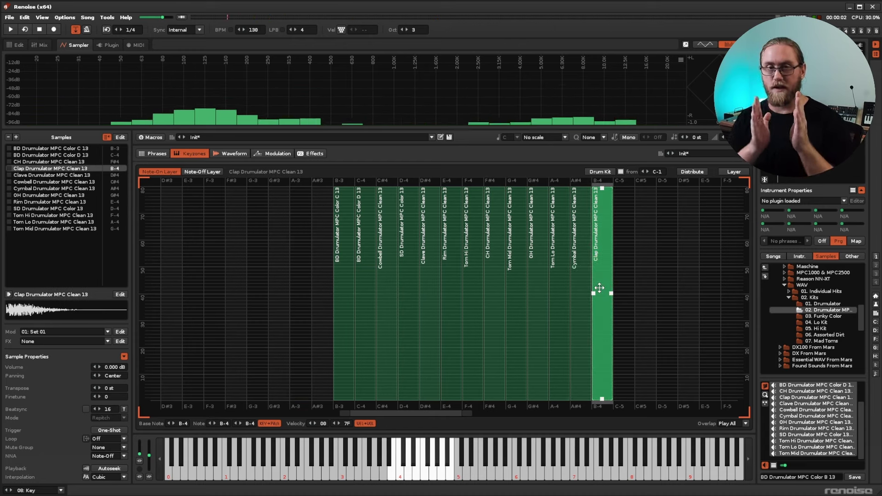
key("2")
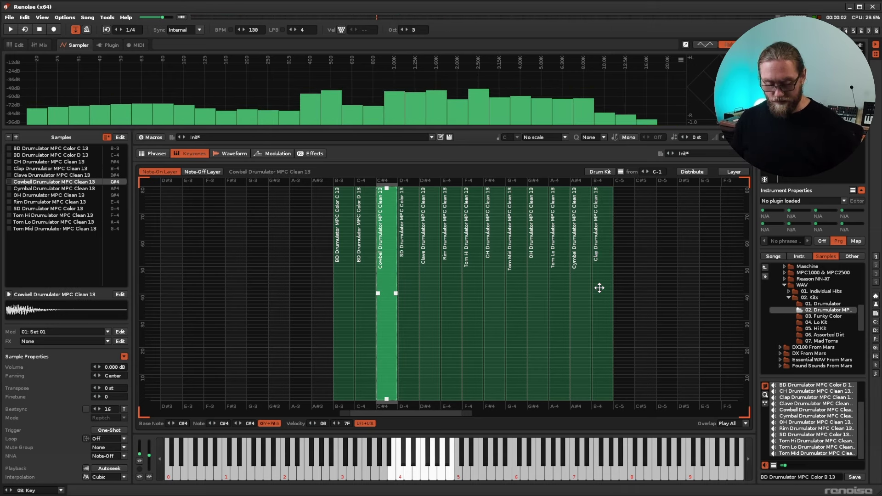
key("w")
key("e")
key("e")
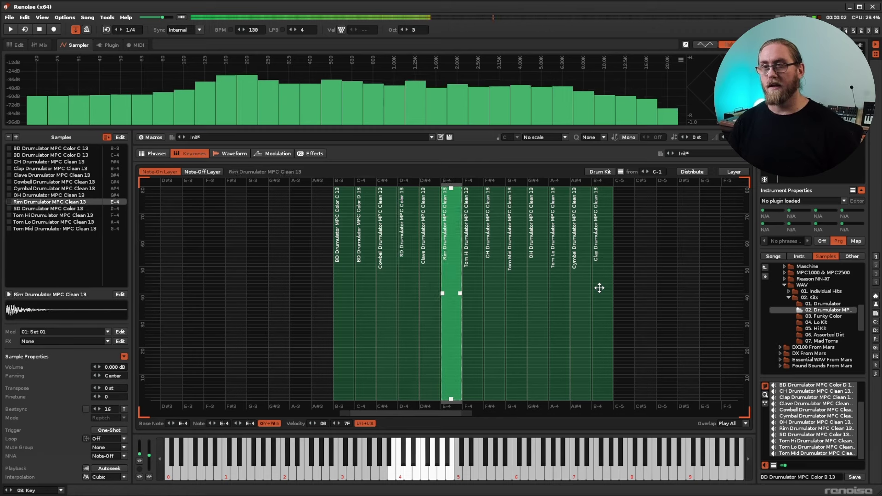
Rearrange the keyzones with Clap on E-4, Clave on B-4 and Rim on D#4.
mouse_move(450, 275)
left_mouse_down()
mouse_move(685, 272)
mouse_move(445, 274)
left_mouse_up()
left_click(602, 276)
left_click(621, 287)
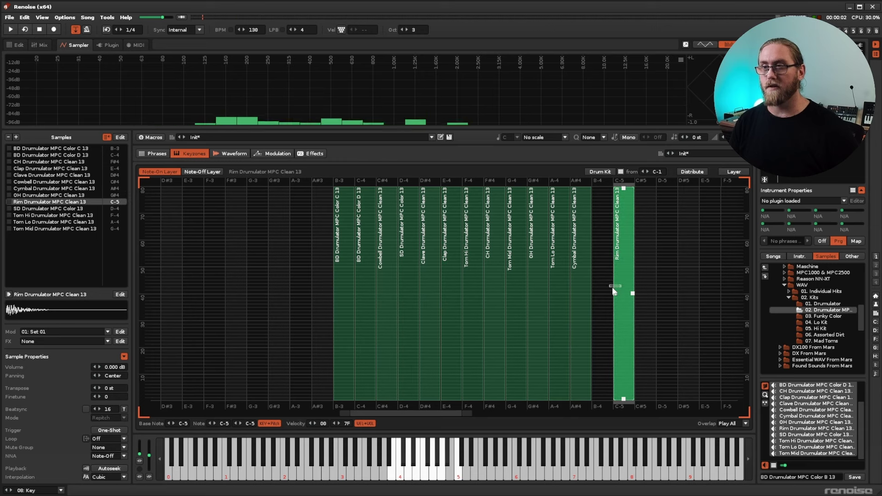
left_click_drag(626, 280, 429, 276)
Audition the SD Color sample and play the C-4, D-4 and E-4 notes in varying order.
left_click(408, 276)
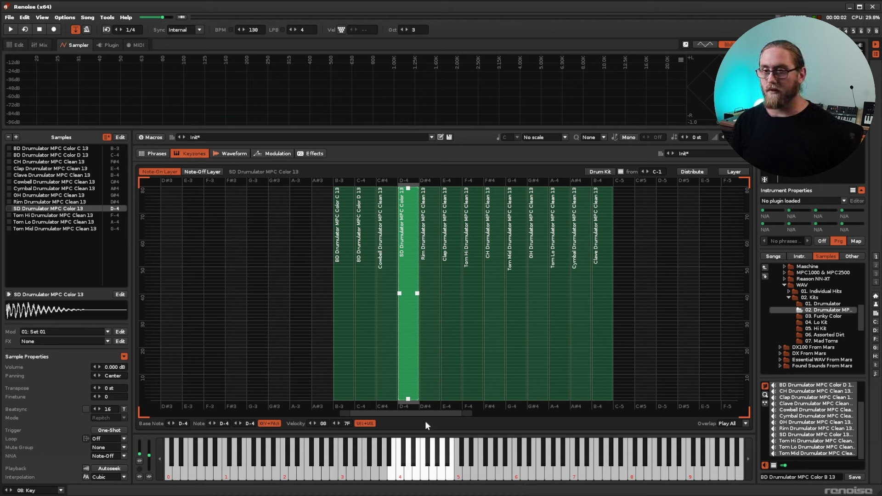
key("q")
key("w")
key("e")
key("q")
key("e")
key("q")
key("w")
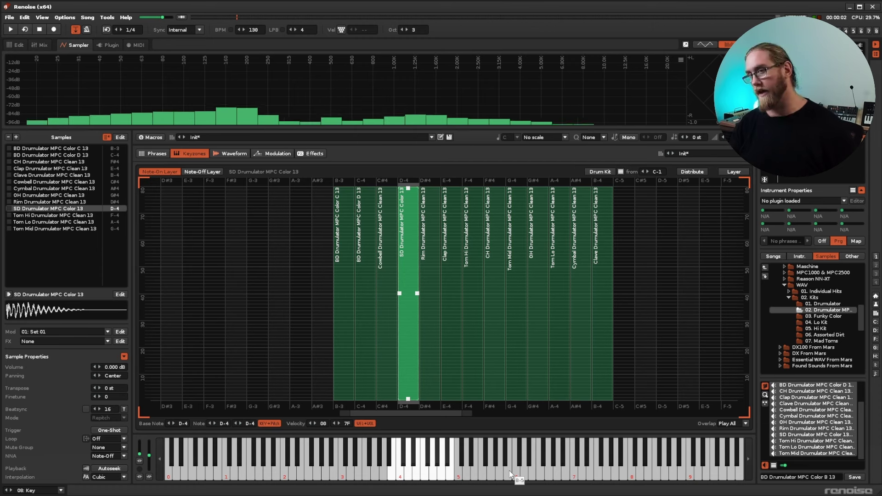
Play D#4, F#4, G#4, A#4, A-4 and B-4 to audition the rim, hi-hats, cymbal, low tom and clave.
key("3")
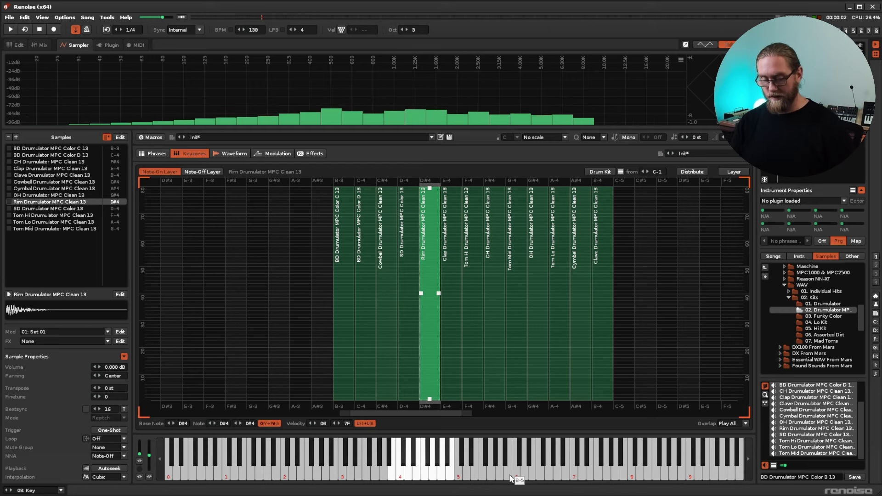
key("5")
key("6")
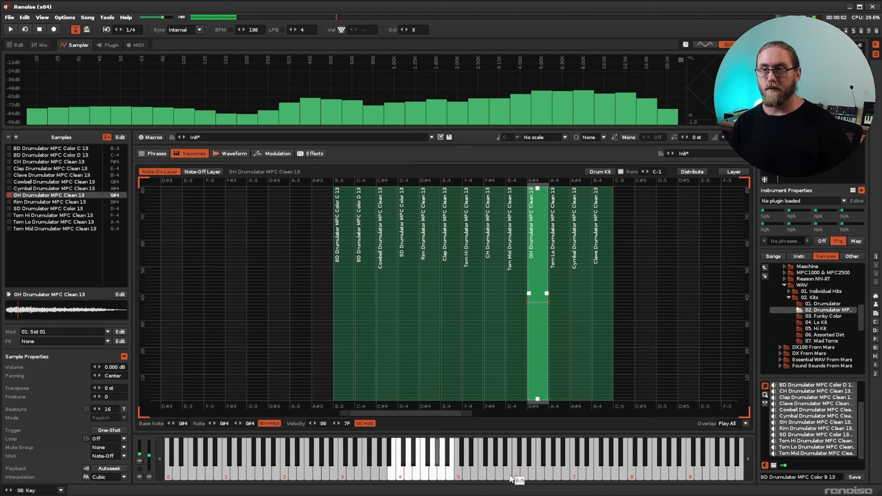
key("7")
key("5")
key("6")
key("7")
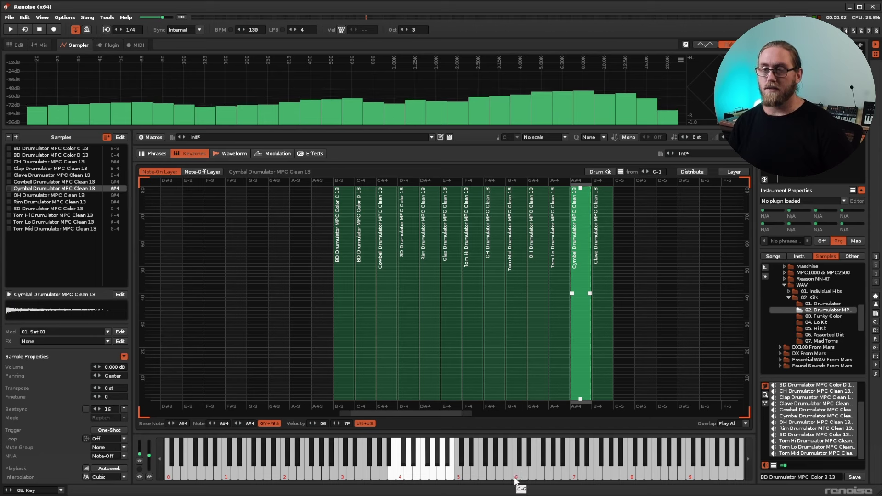
key("6")
key("y")
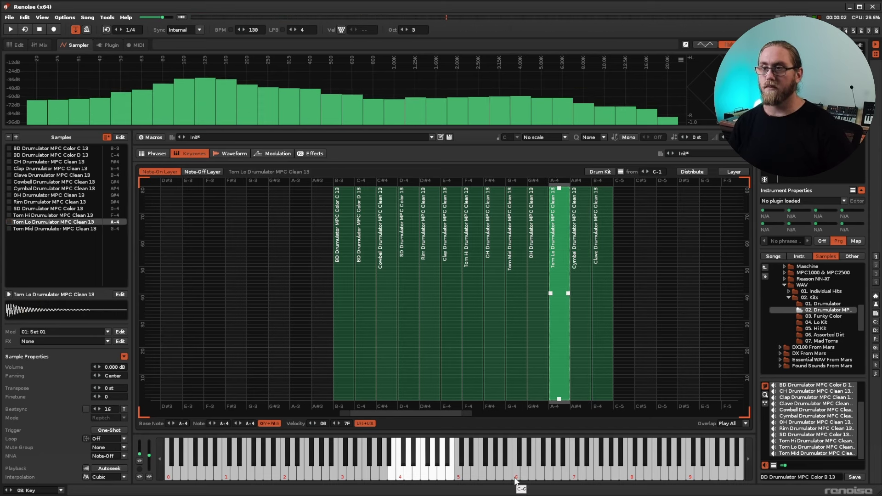
key("u")
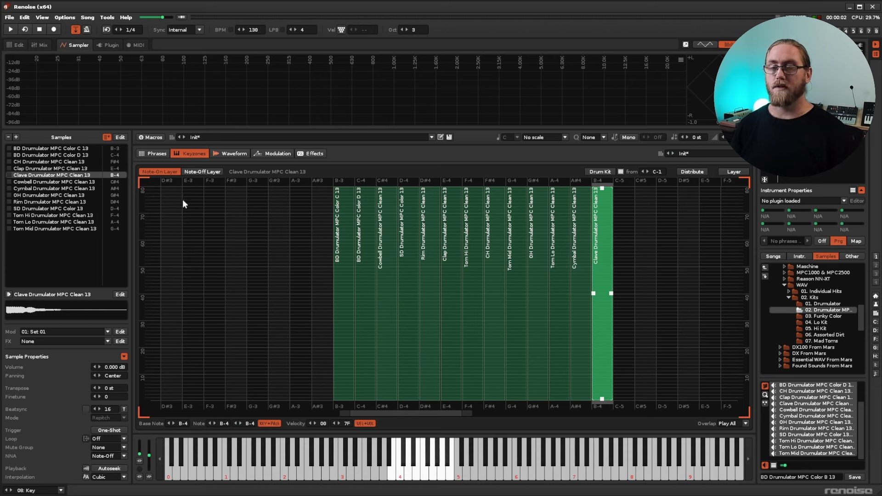
Play the rim and cymbal, then alternate the closed hi-hat on F#4 with the open hi-hat on G#4.
key("3")
key("5")
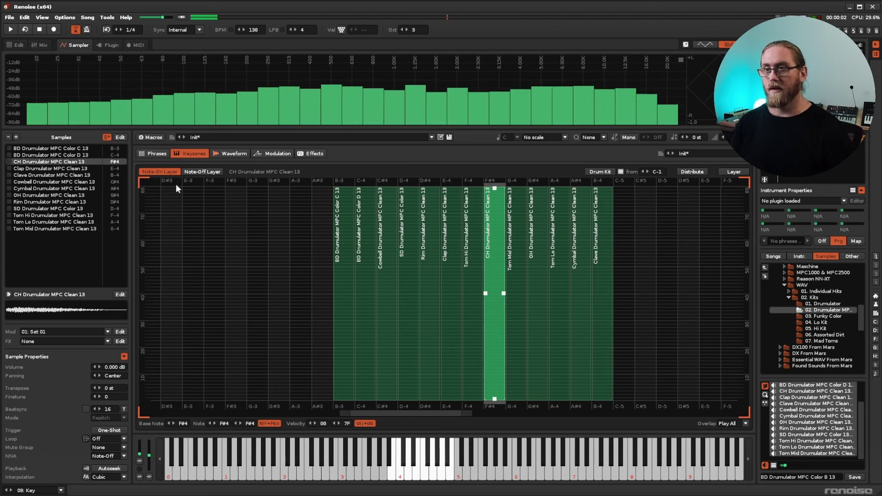
key("7")
key("5")
key("6")
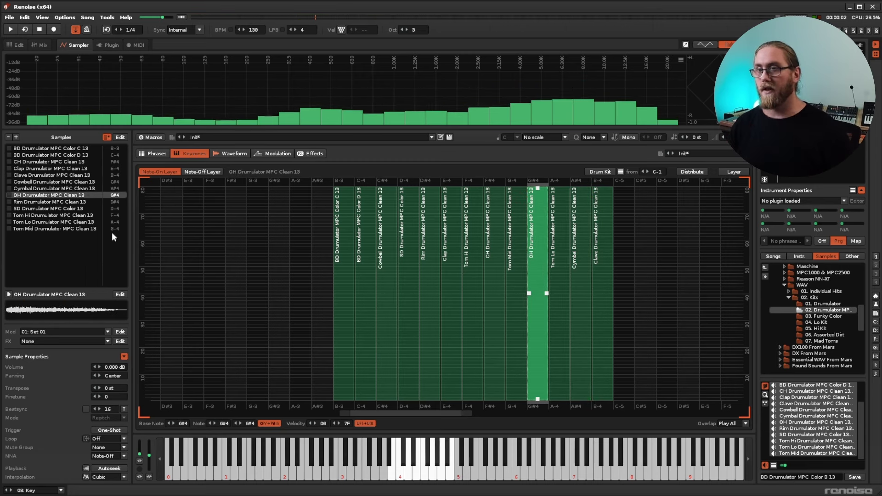
key("5")
key("6")
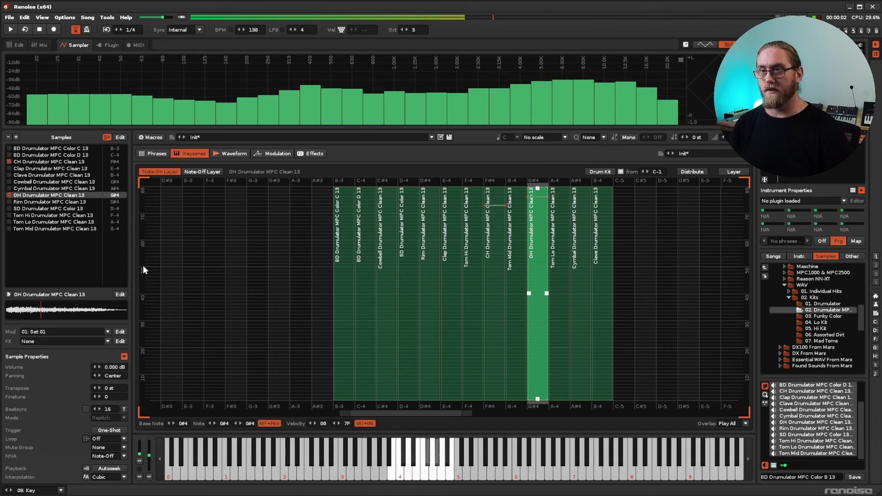
Assign the CH and OH Drumulator samples together to mute Group 1.
key("5")
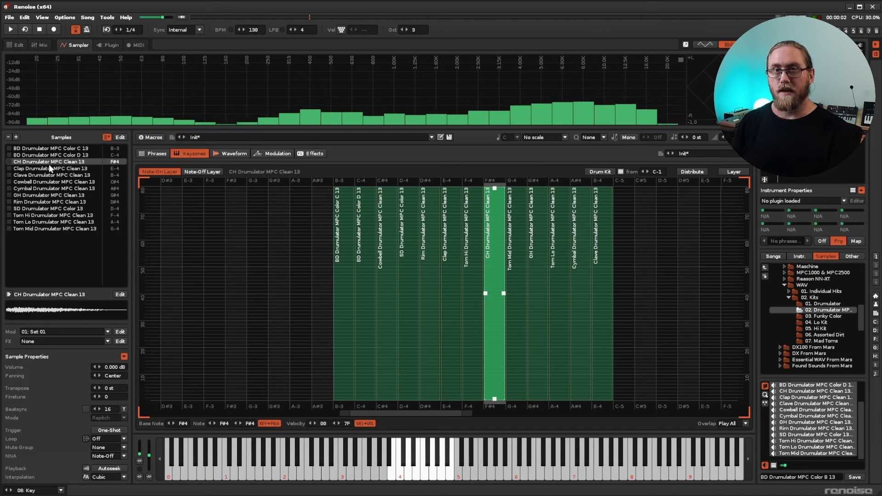
left_click(41, 194, "ctrl")
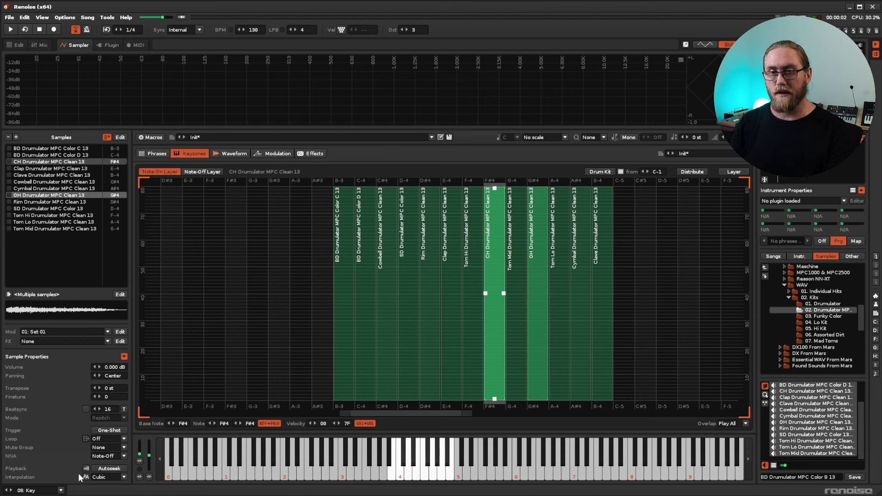
left_click(107, 447)
left_click(113, 334)
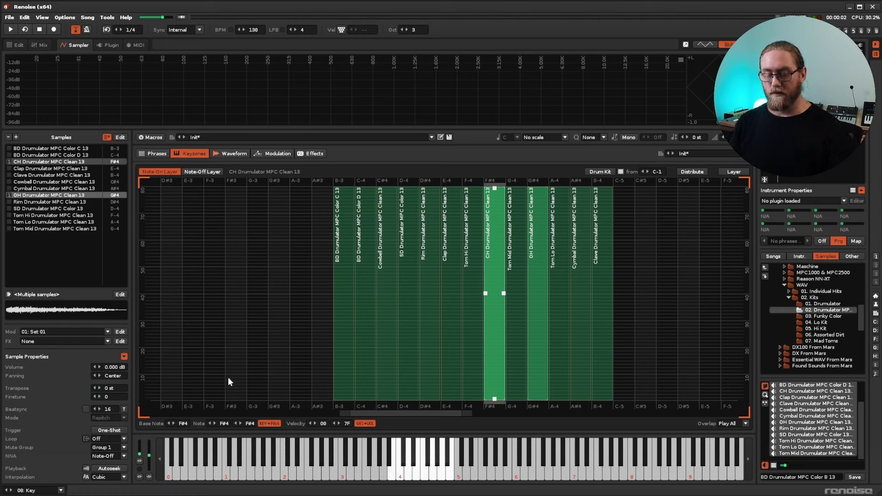
Alternate the open hi-hat on G#4 and the closed hi-hat on F#4 to test the mute group.
key("6")
key("5")
key("6")
key("5")
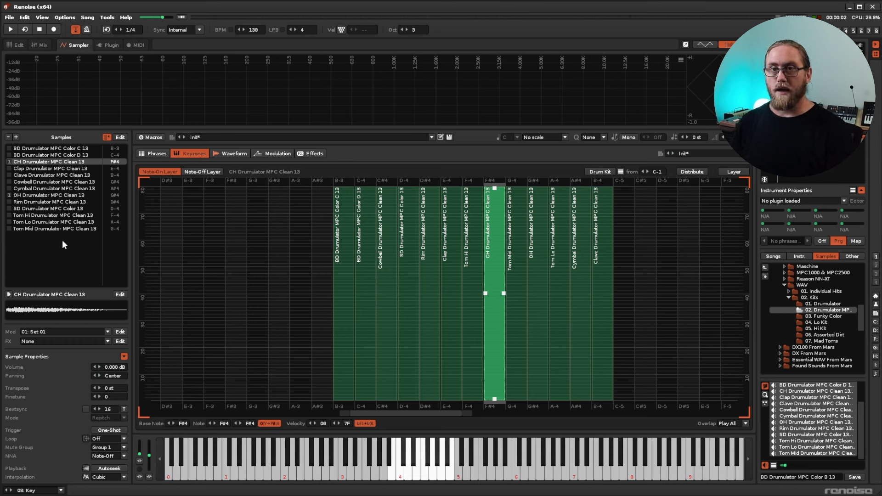
Enable One-Shot triggering for all samples in the kit and test it with the cowbell and rim.
key("ctrl+a")
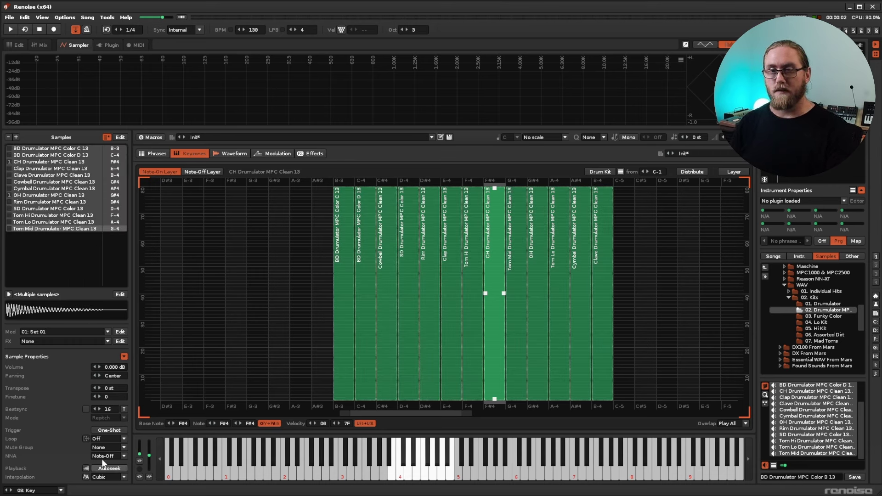
key("3")
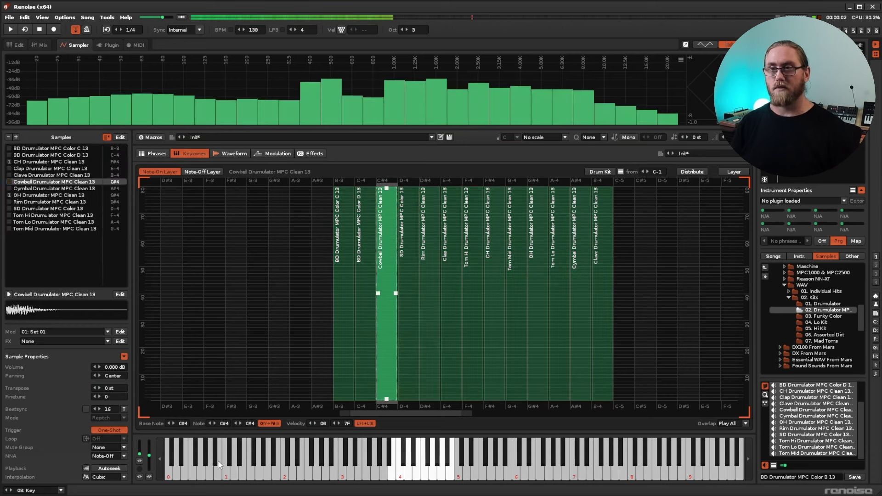
key("2")
key("3")
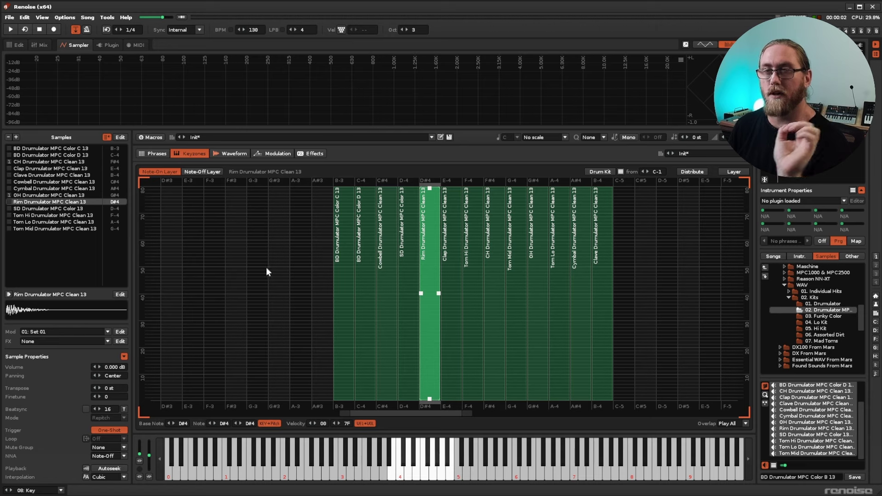
Create two sample FX chains for the Drumulator kit instrument.
left_click(313, 155)
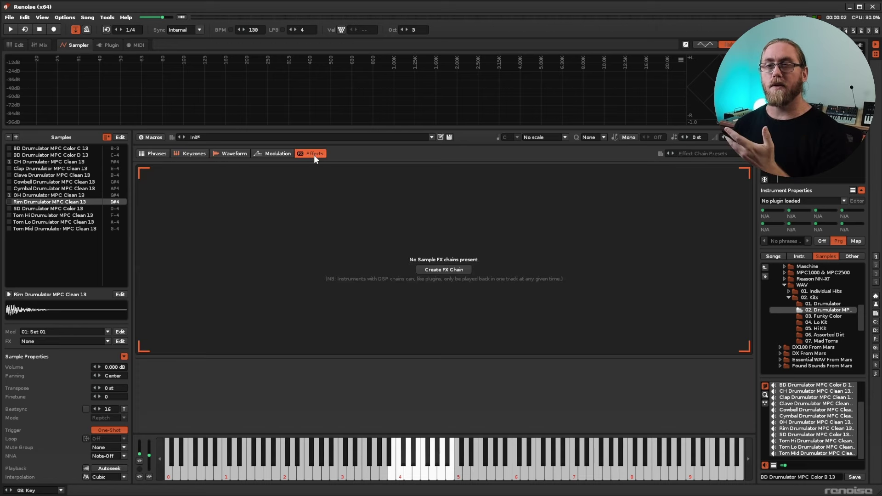
left_click(17, 46)
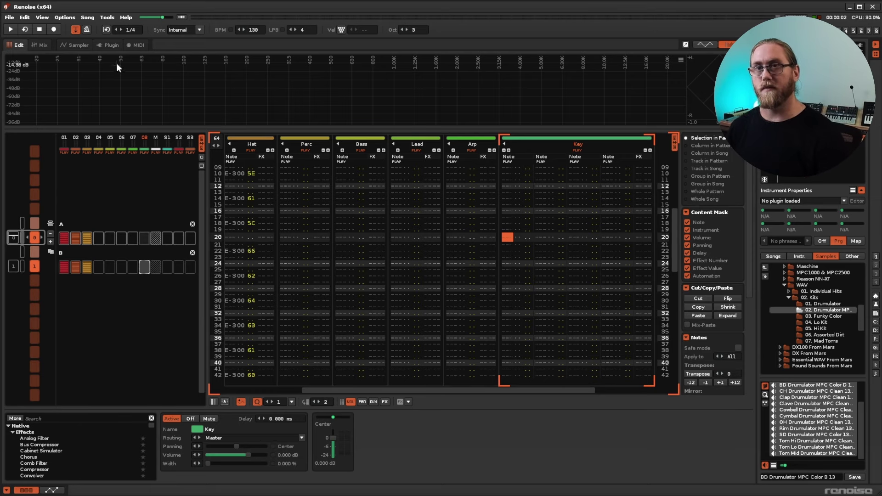
left_click(109, 45)
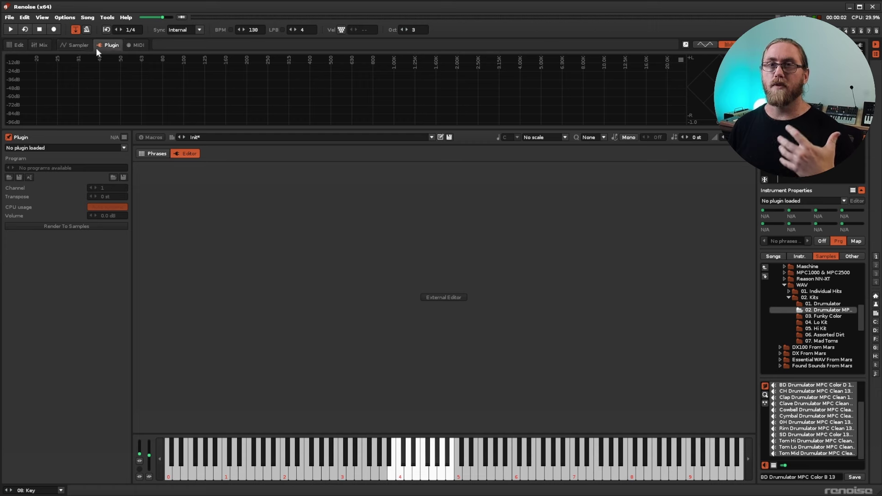
left_click(73, 45)
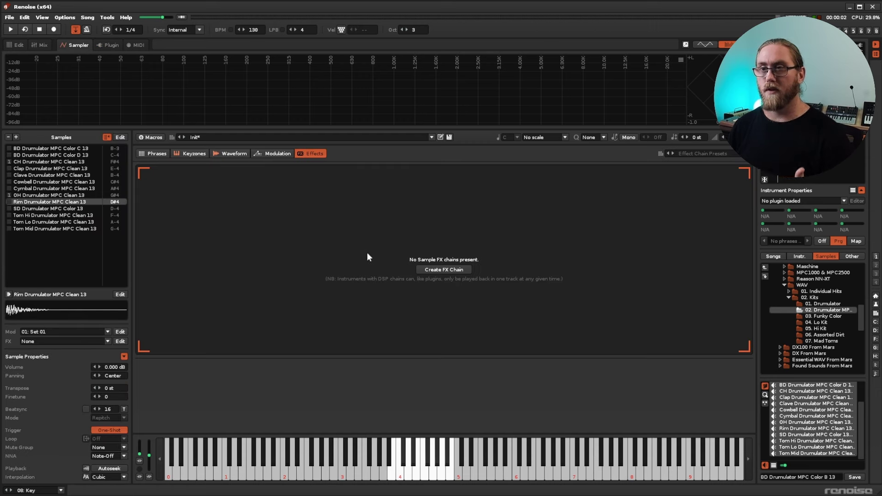
left_click(442, 271)
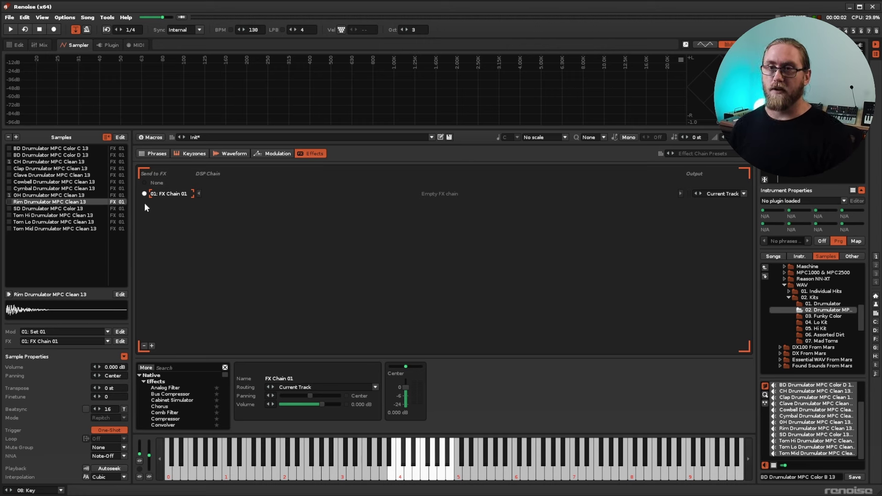
left_click(152, 345)
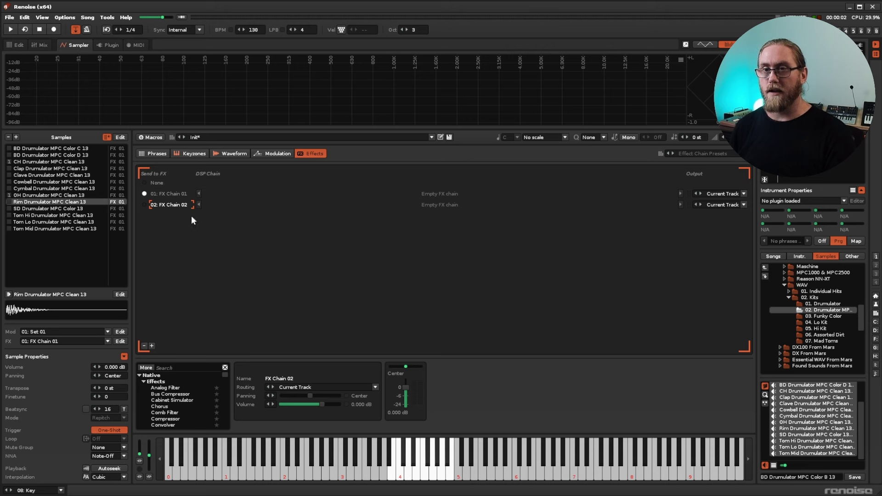
Assign the SD Drumulator sample to FX Chain 02 and add the native Reverb to that chain.
left_click(71, 209)
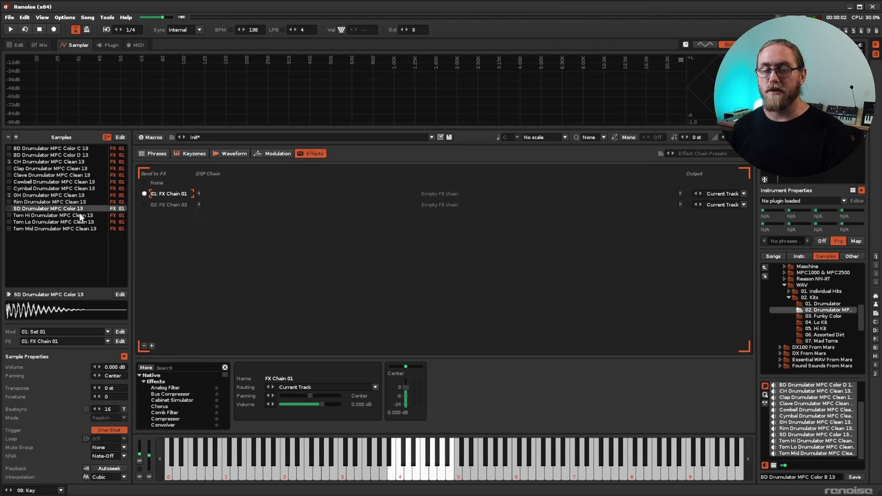
left_click(42, 341)
left_click(55, 326)
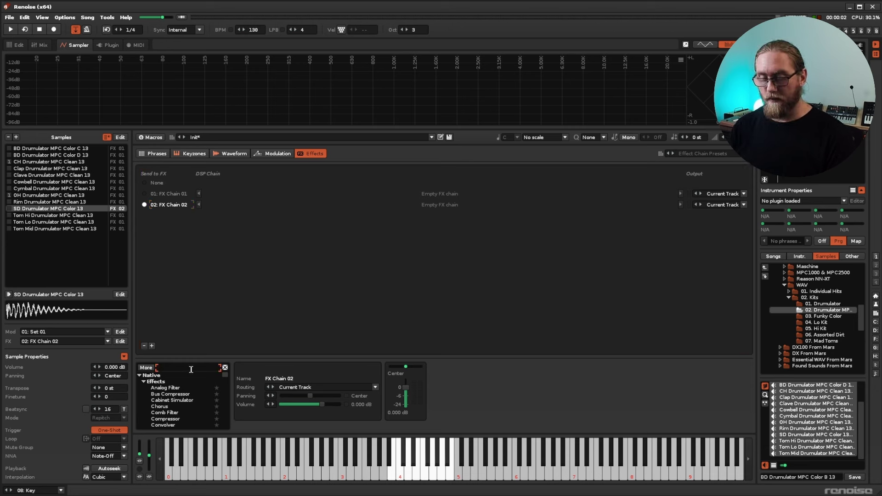
type("reverb")
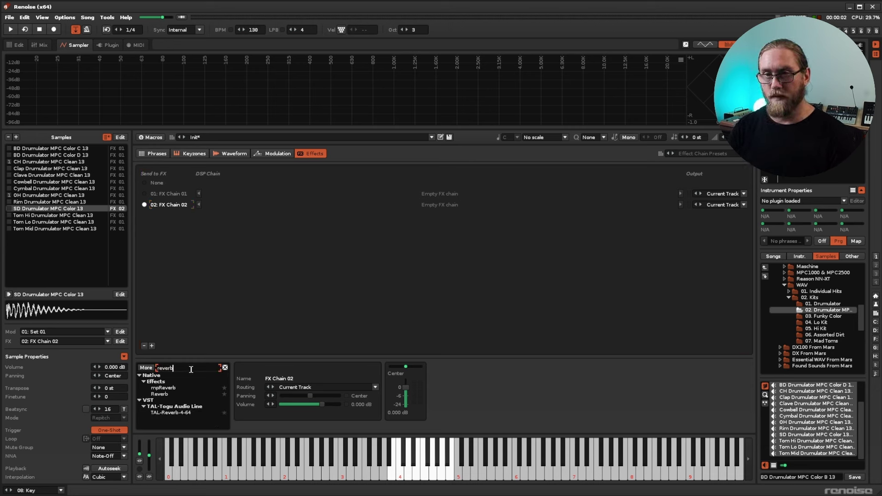
double_click(160, 394)
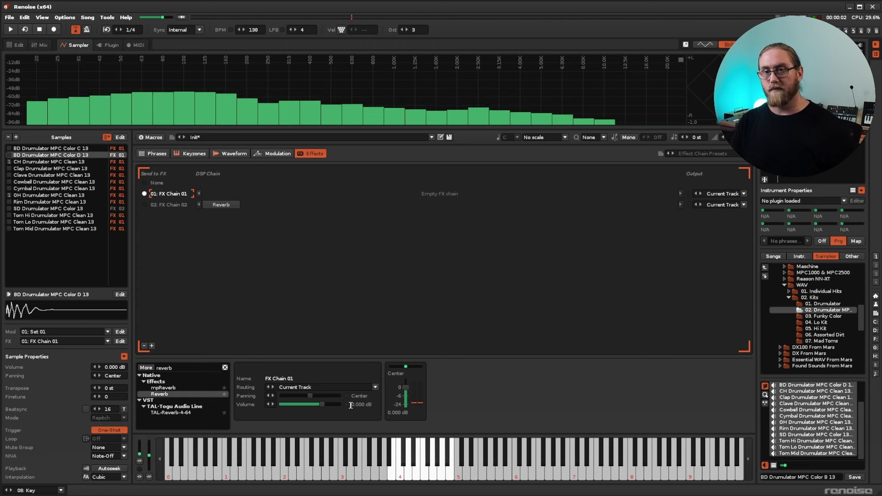
Lower the reverb's Wet Mix to about -5.1 dB and alternate the snare with the dry kick to compare them.
key("e")
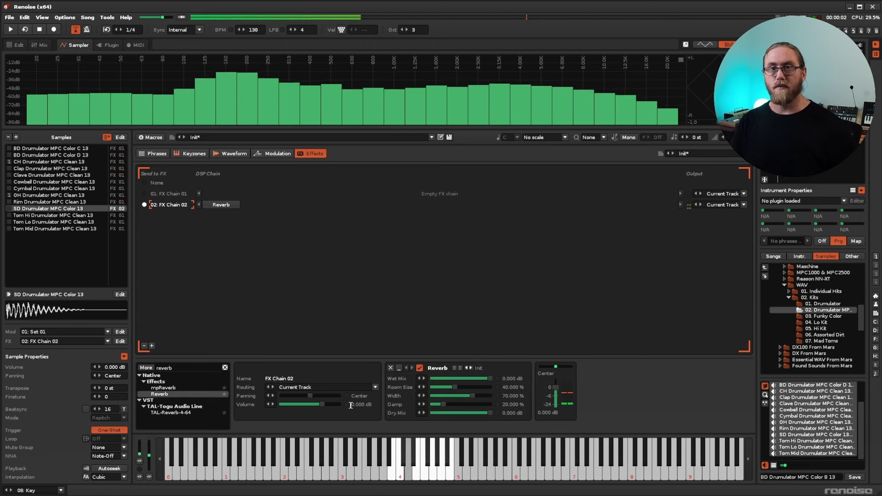
left_click_drag(488, 379, 467, 376)
key("e")
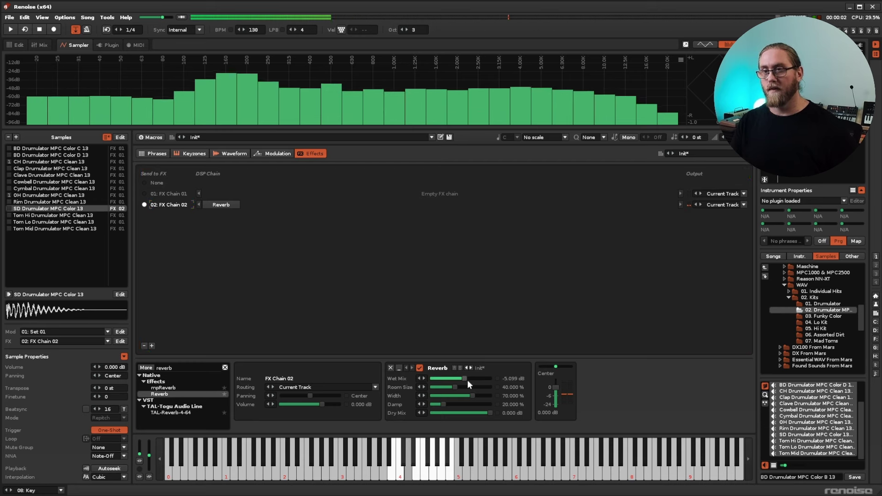
key("w")
key("q")
key("w")
key("q")
key("w")
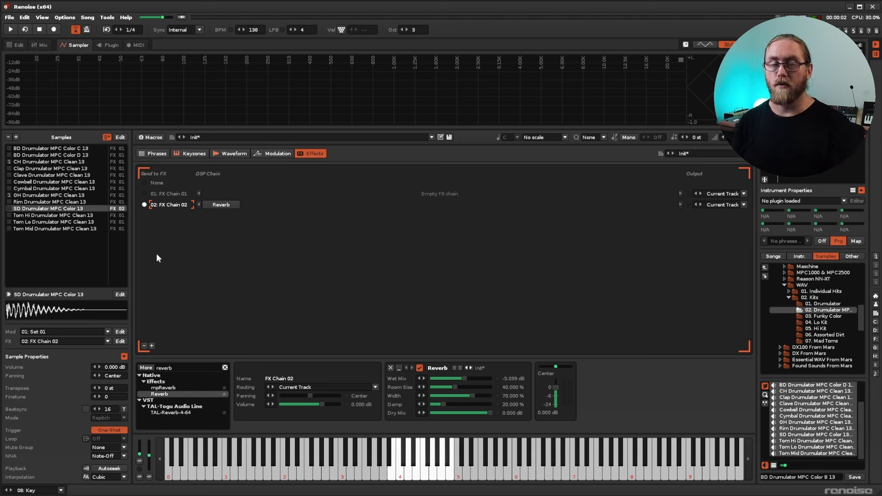
Add a third FX chain and insert a #Send device on FX Chain 01.
left_click(152, 346)
left_click(173, 195)
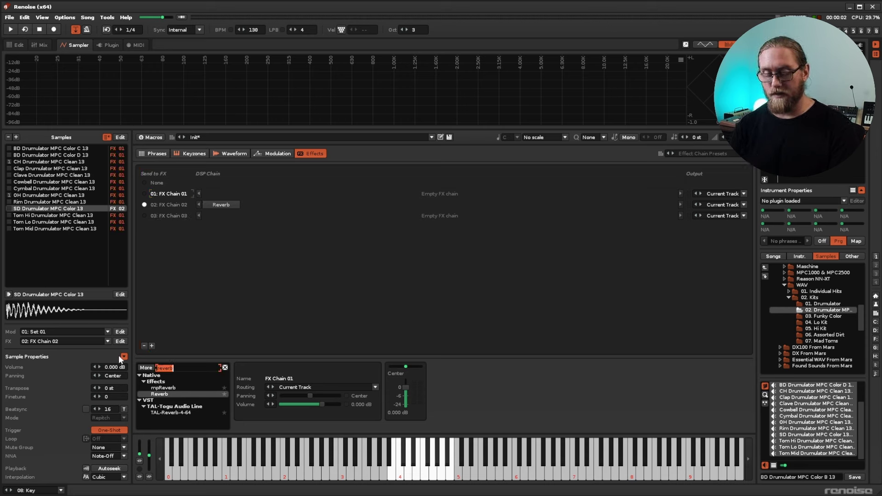
type("senbc")
key("BackSpace")
key("BackSpace")
type("d")
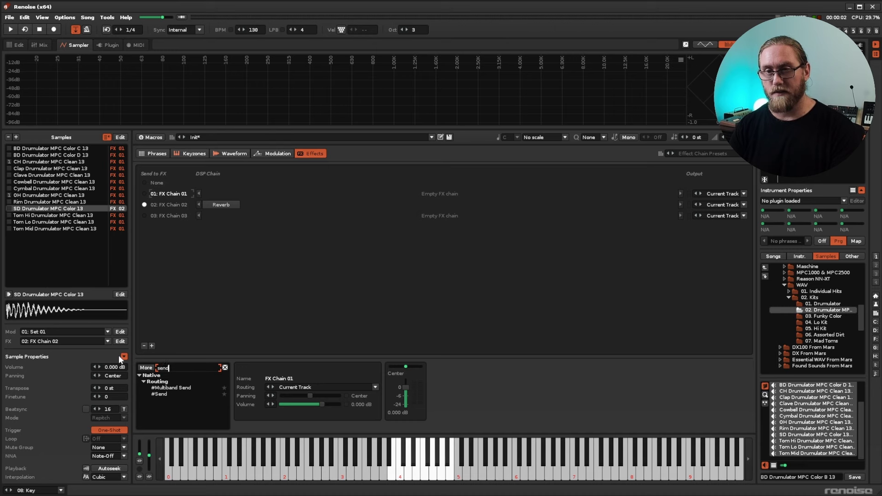
double_click(158, 394)
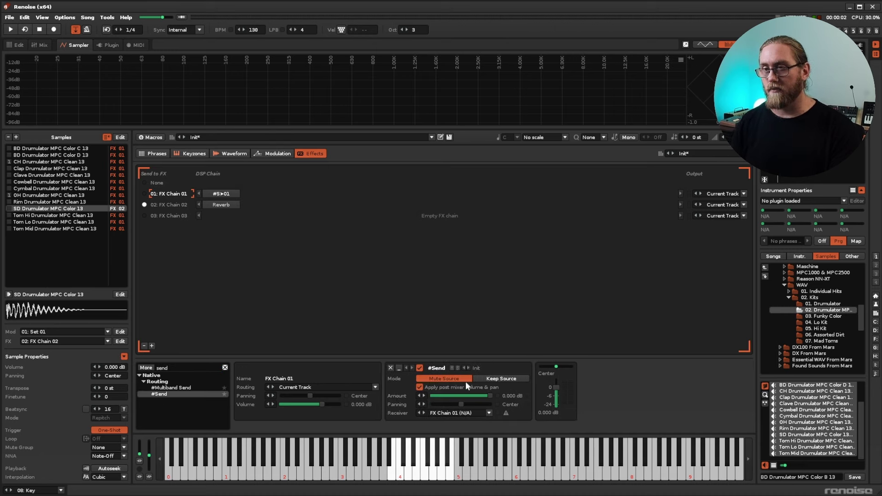
Set the send's receiver to FX Chain 03 and place a copy of it after the Reverb on FX Chain 02.
left_click(459, 413)
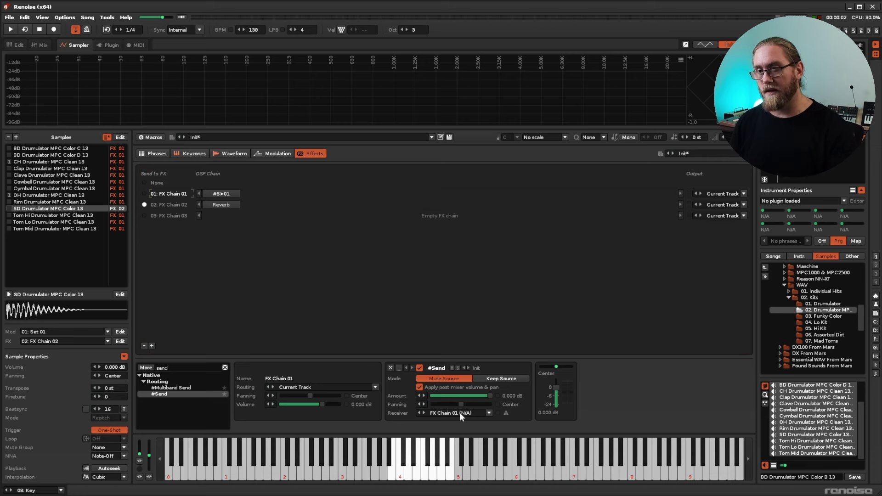
left_click(445, 405)
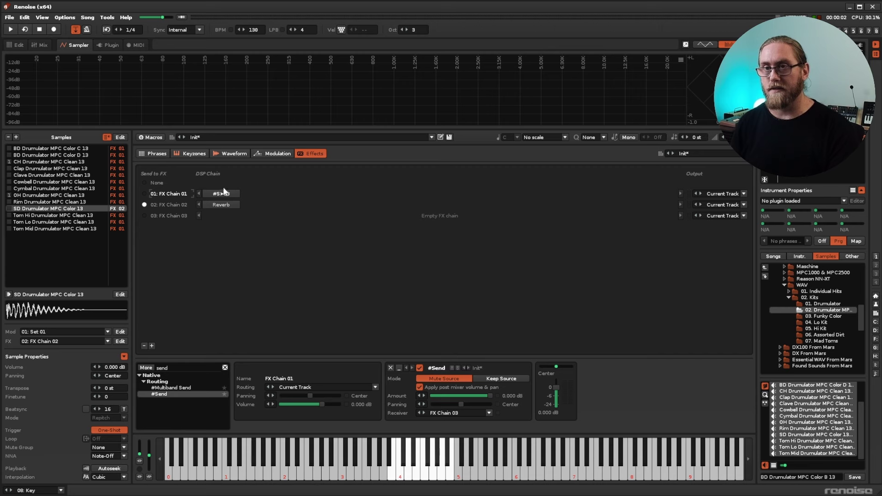
left_click(256, 205)
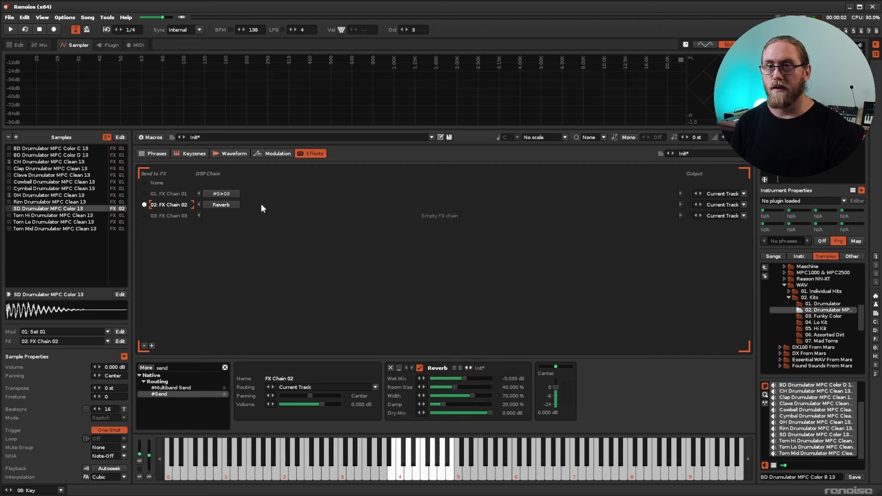
left_click(261, 204)
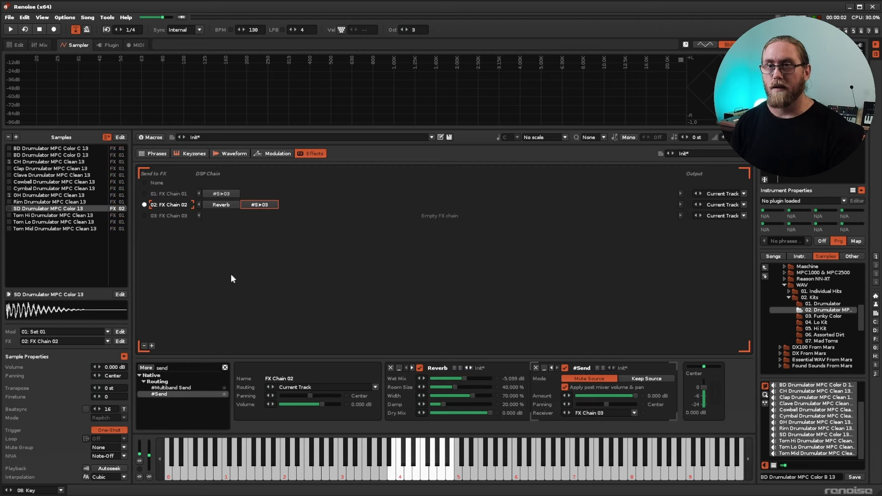
Add a Bus Compressor to FX Chain 03 and raise its ratio to about 1.68:1 along with its makeup gain.
left_click(206, 216)
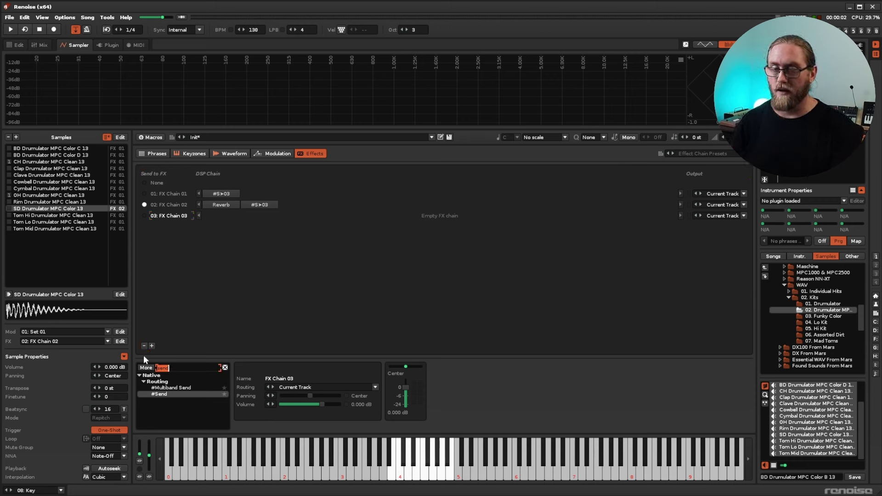
type("c")
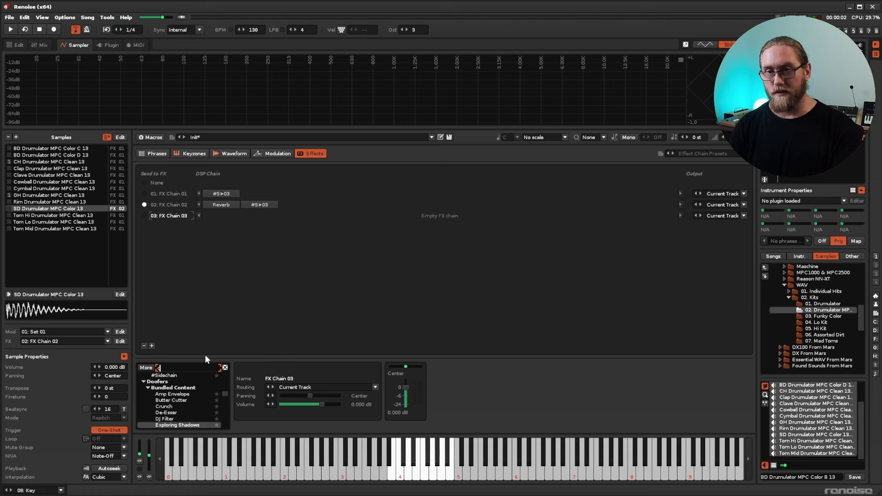
type("ompr")
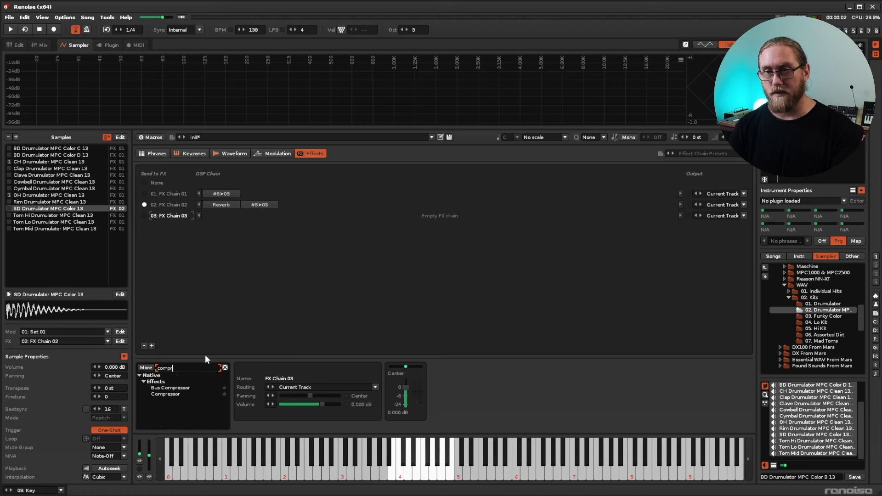
left_click_drag(176, 387, 390, 384)
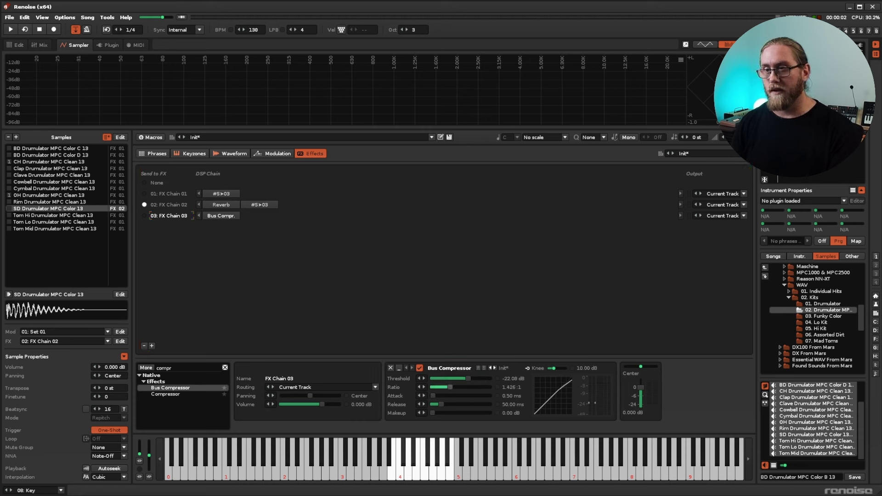
scroll(440, 412, "up", 5)
key("z")
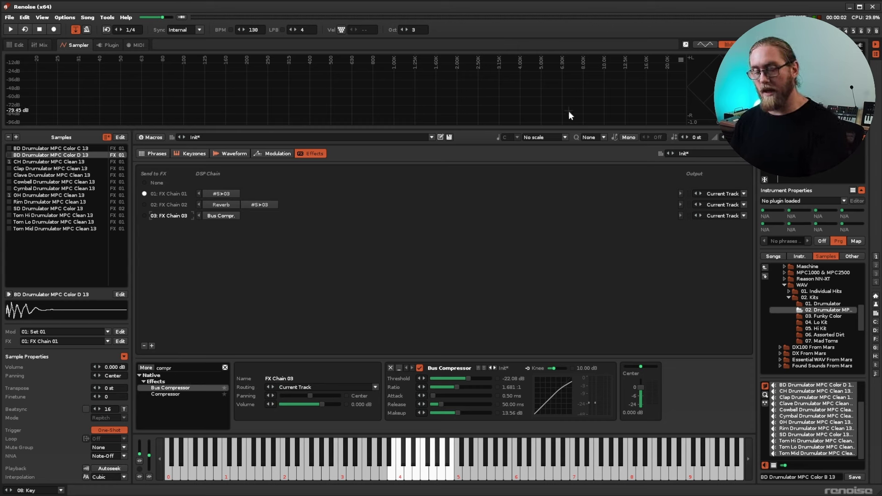
Return to the pattern editor and insert a new empty pattern after the second pattern in the sequence.
right_click(802, 78)
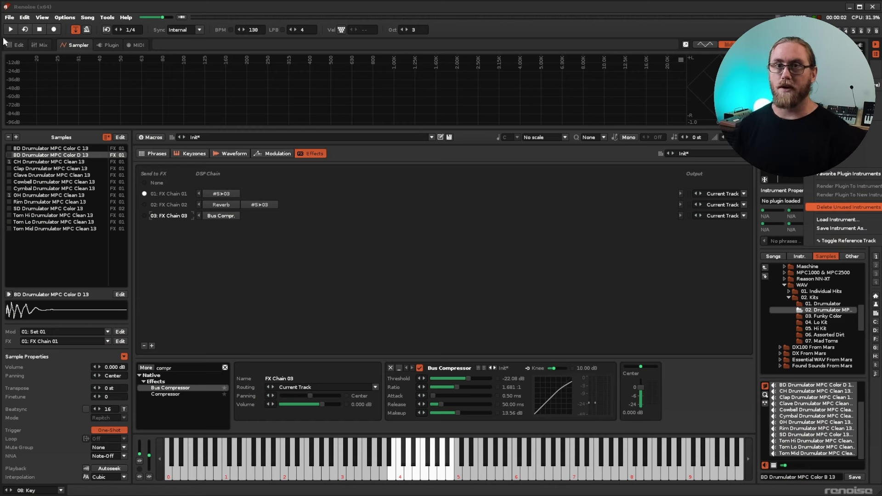
left_click(17, 45)
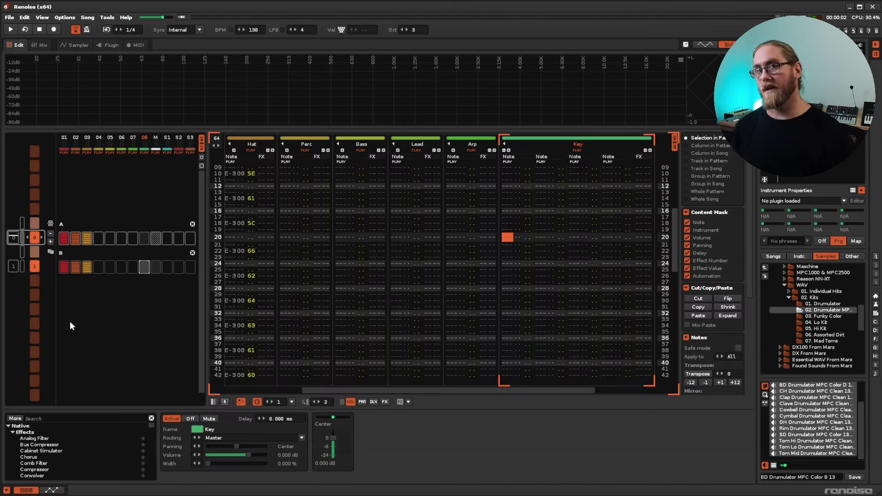
left_click(146, 265)
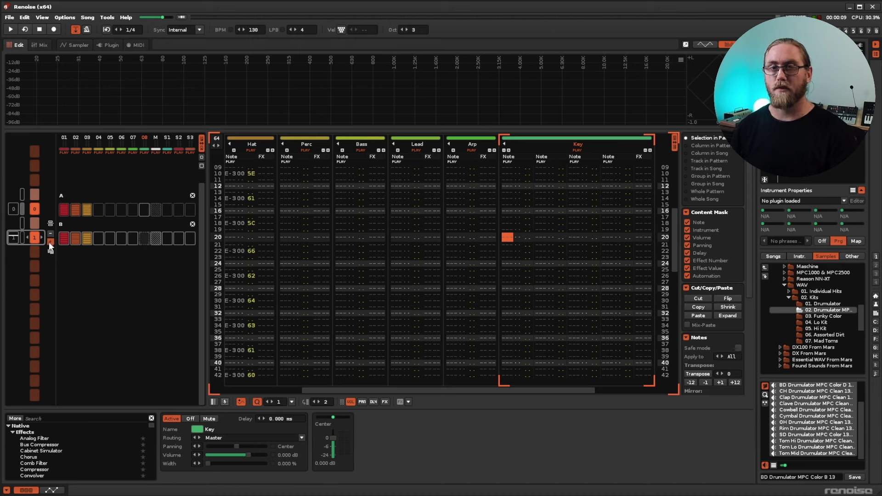
left_click(50, 241)
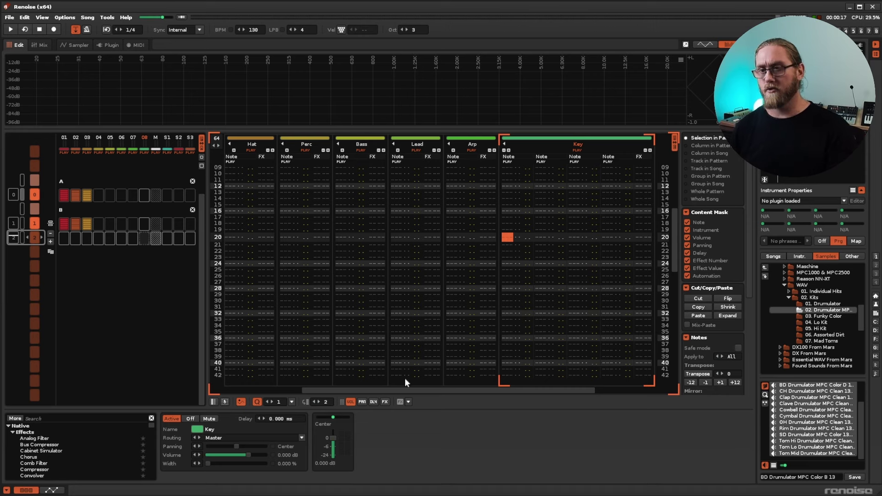
Place the edit cursor on row 00 of the Kick track and set the edit step to 4.
left_click_drag(423, 390, 318, 383)
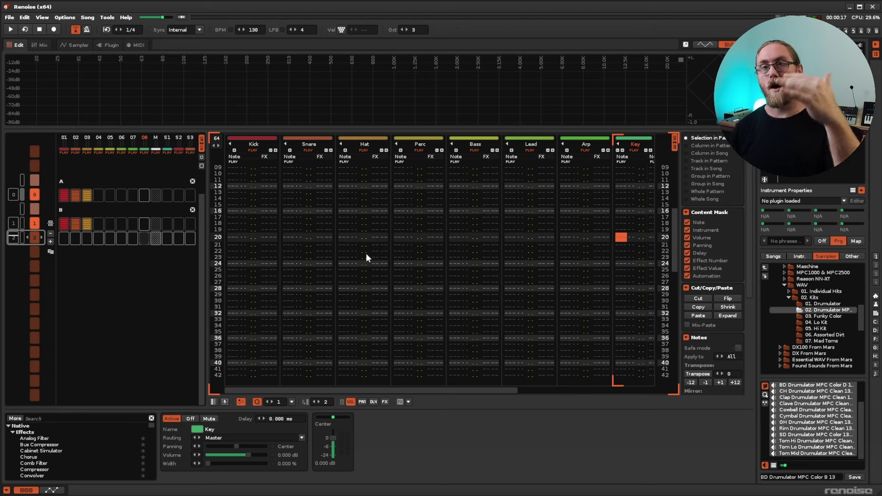
scroll(289, 236, "up", 4)
scroll(281, 237, "up", 2)
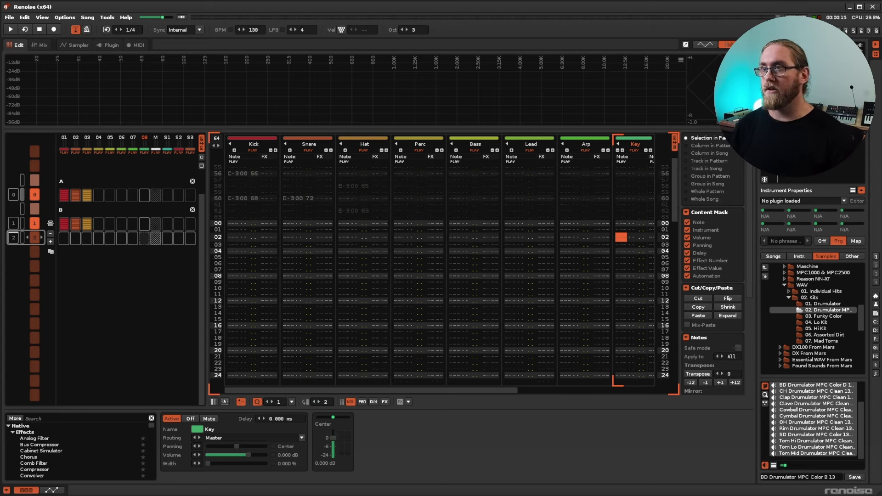
left_click(238, 223)
left_click(238, 223)
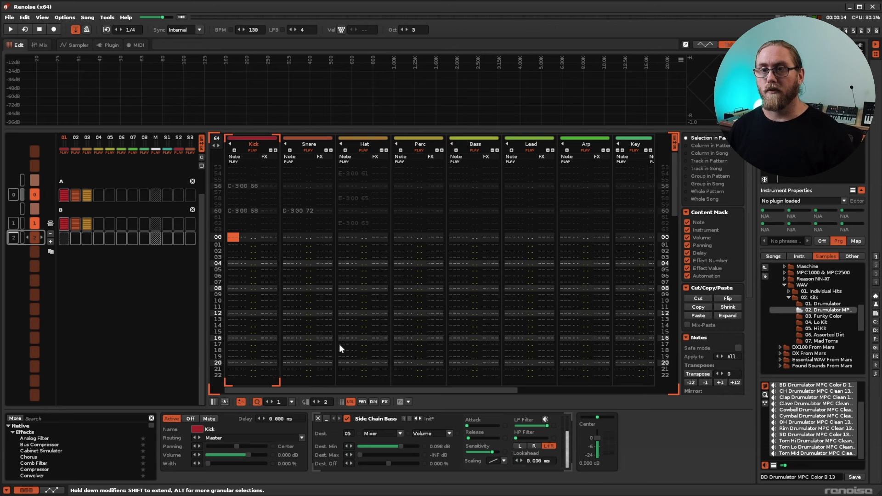
left_click(318, 402)
left_click(318, 401)
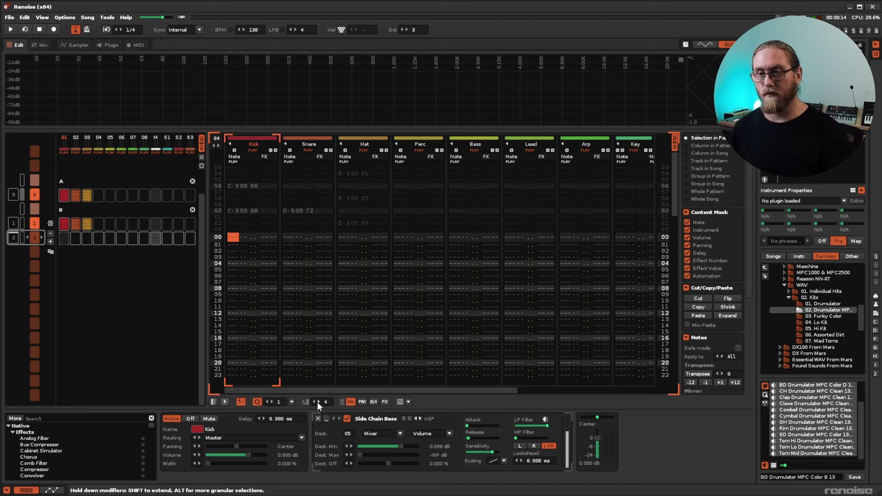
Enable edit mode and enter the kit's C-4 kick on row 00 of the Kick track.
left_click_drag(232, 240, 234, 237)
key("Escape")
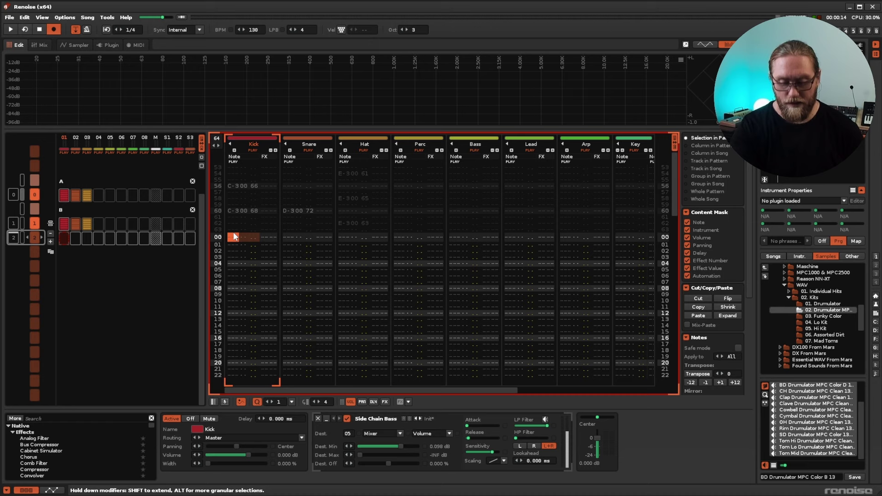
key("q")
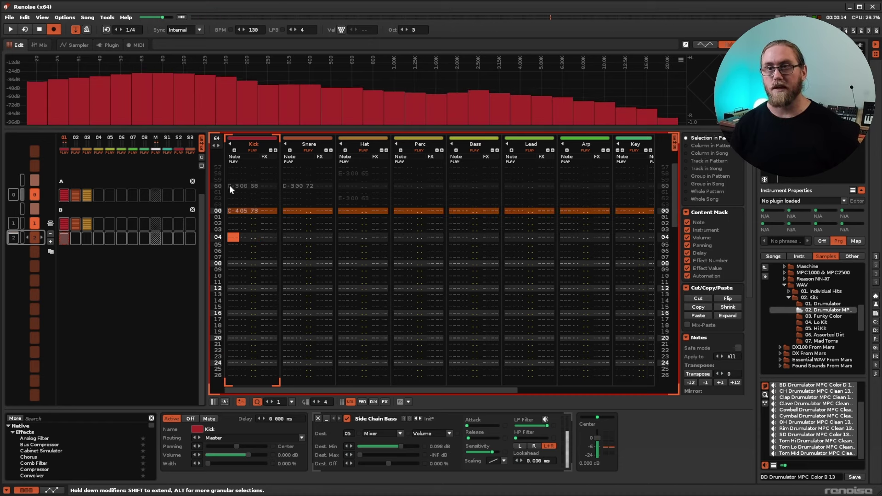
Fill the Kick track with the C-4 kick on every fourth row from row 04 to row 60, and play back the pattern.
key("q")
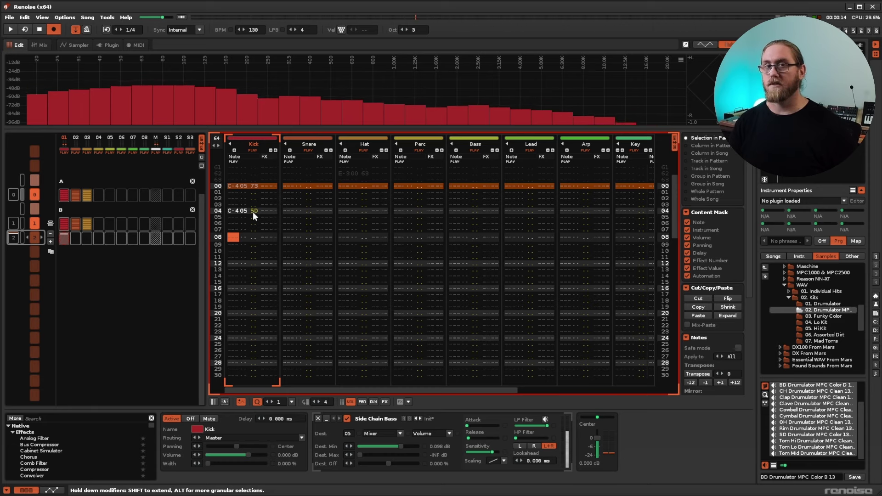
key("space")
key("q")
key("q")
key("q")
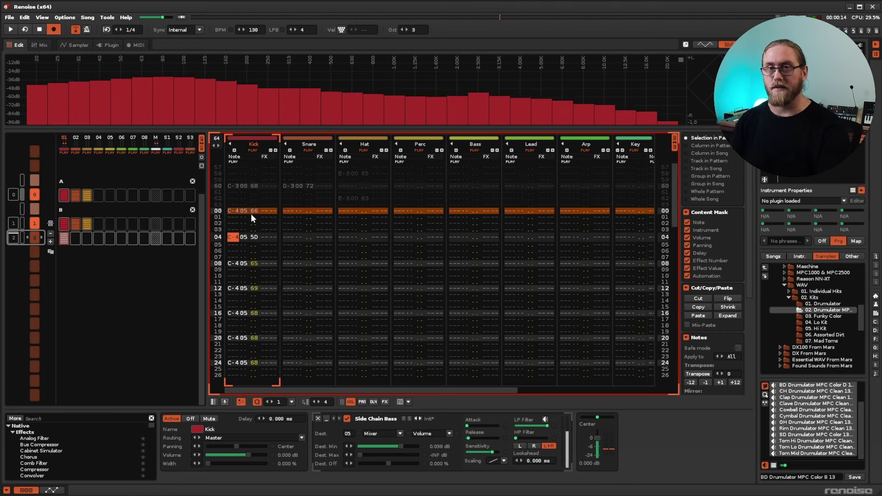
key("space")
key("q")
key("q")
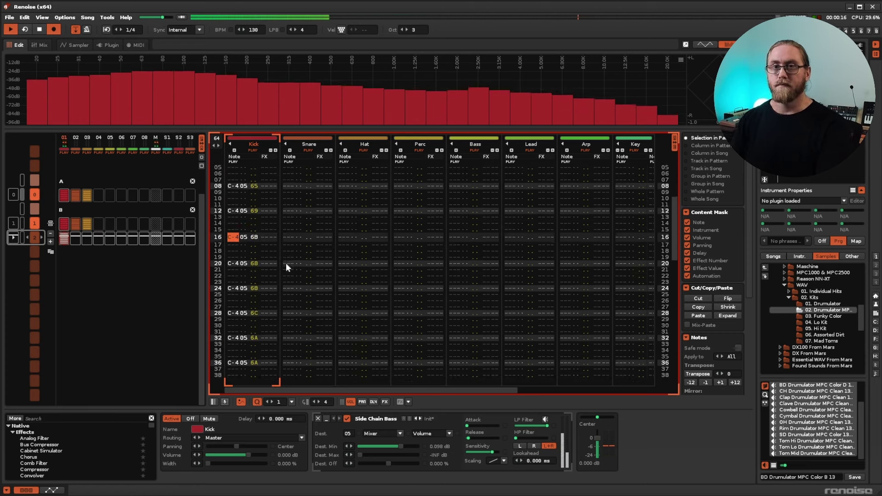
key("space")
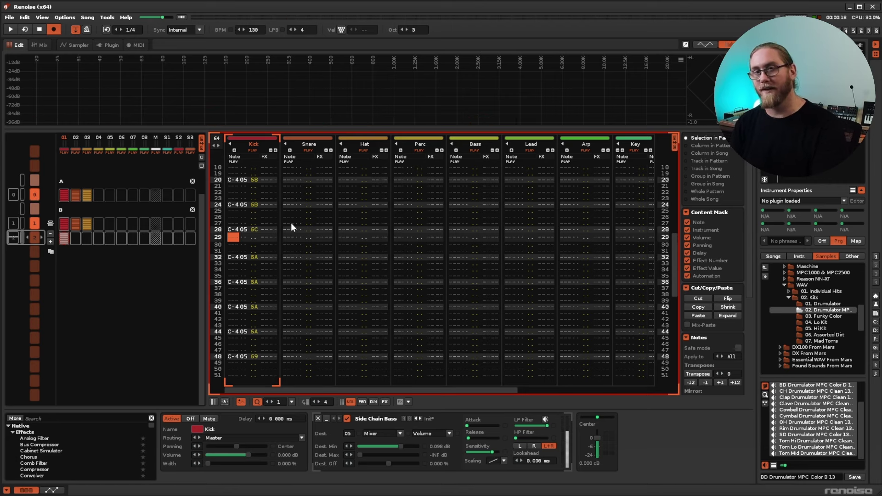
Set the edit step to 8, enter the D-4 snare on every eighth row of the Snare track from row 04, and play it back.
scroll(307, 247, "up", 10)
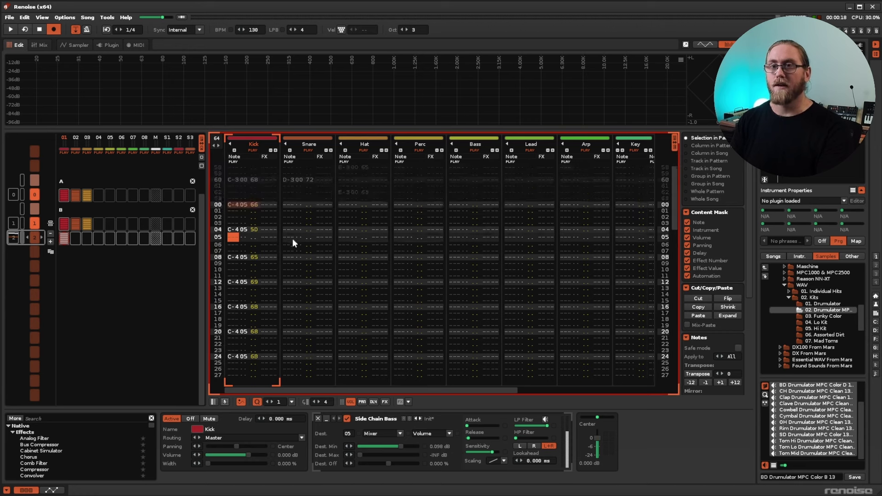
left_click(293, 245)
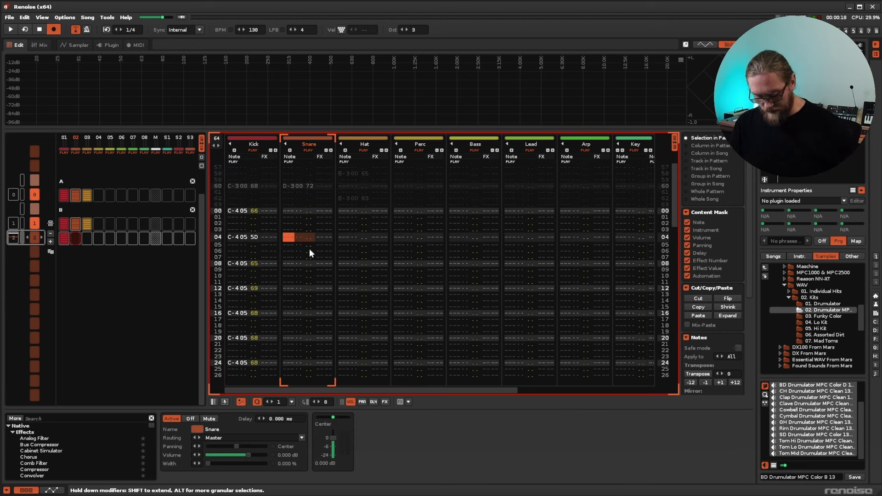
key("space")
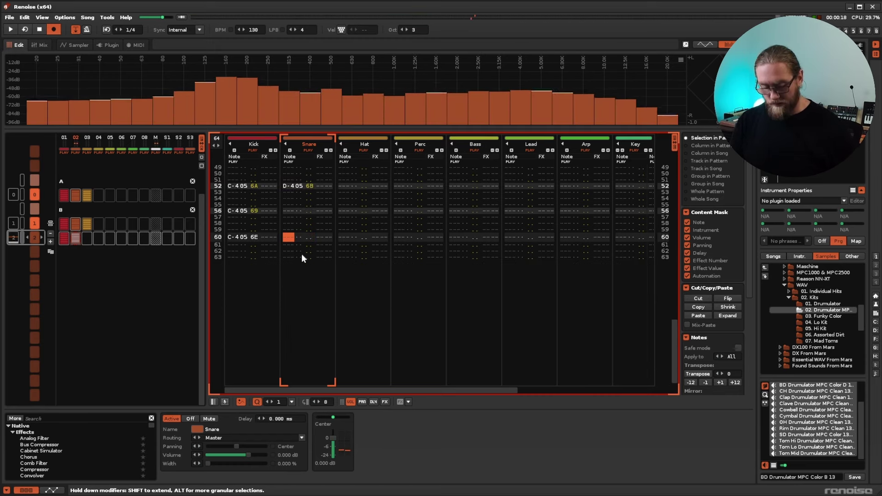
key("space")
key("space")
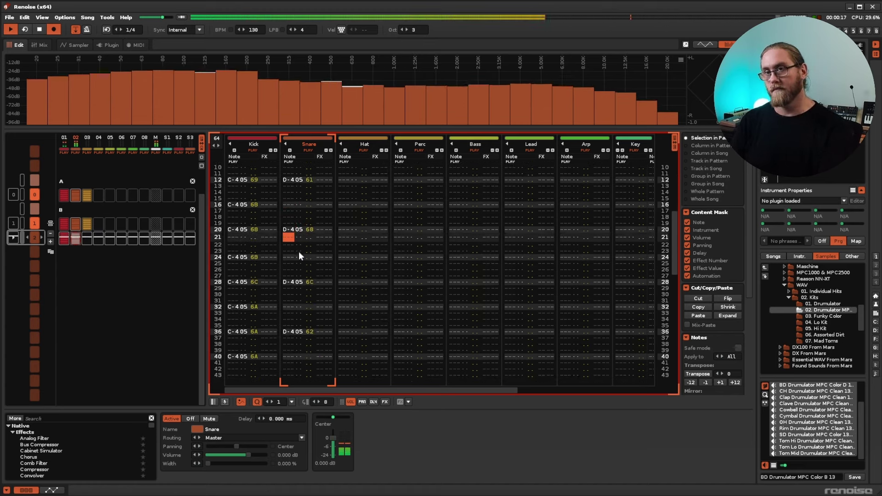
key("space")
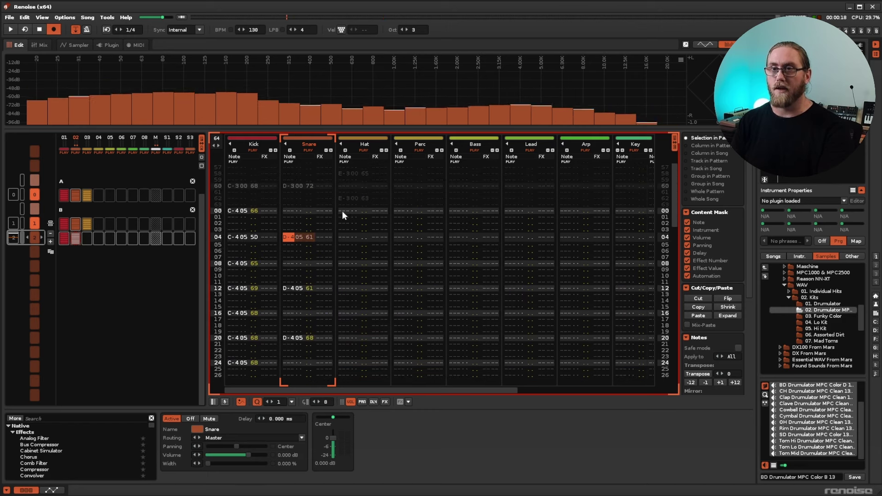
Set the edit step to 4 and enter a mix of G#4 and F#4 hats on every fourth row of the Hat track from row 00.
left_click(341, 212)
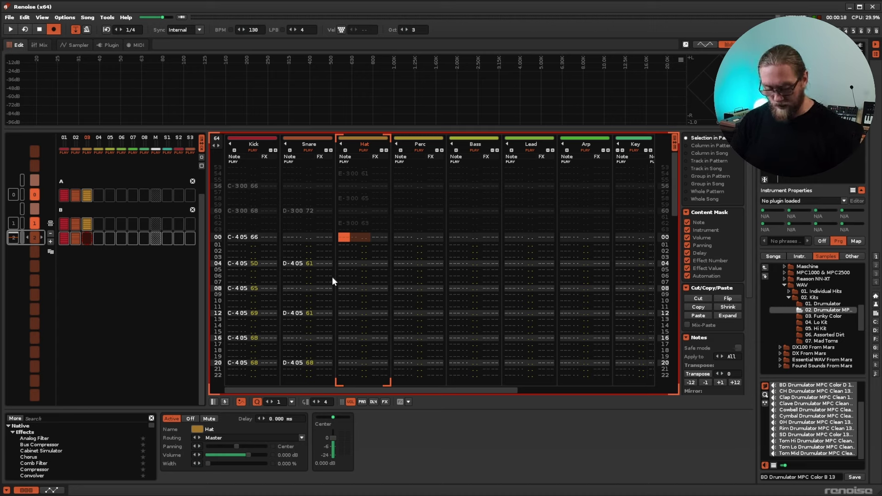
key("space")
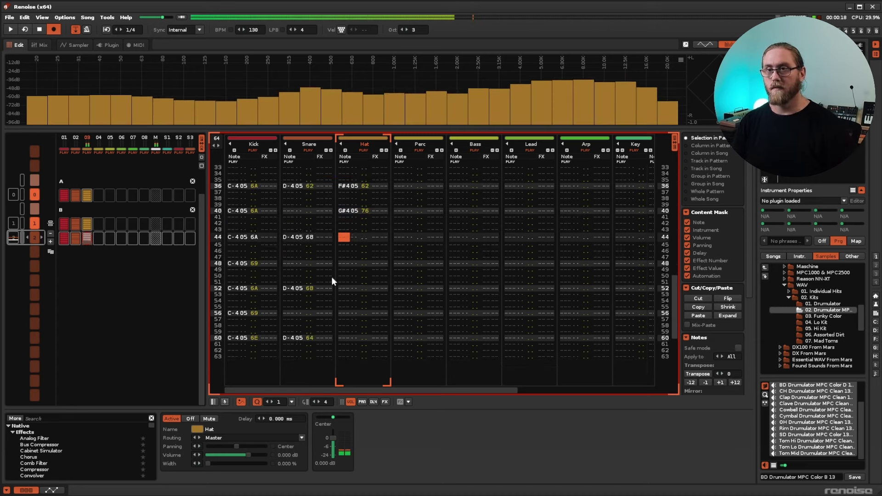
key("space")
Add off-beat G#4 and F#4 hats on every fourth row of the Hat track, starting at row 02.
left_click(345, 251)
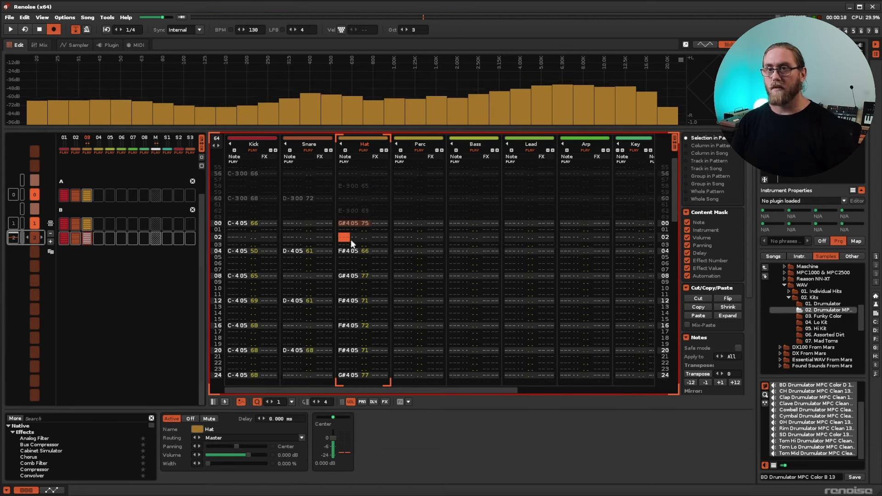
key("space")
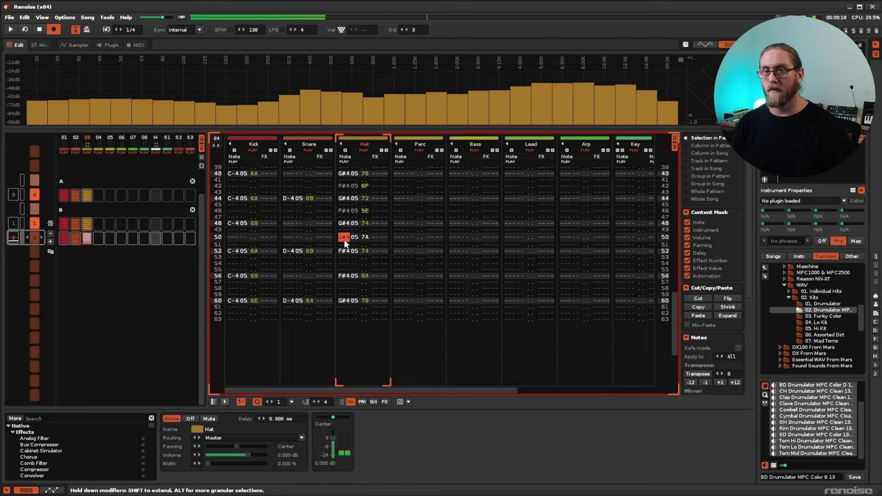
key("space")
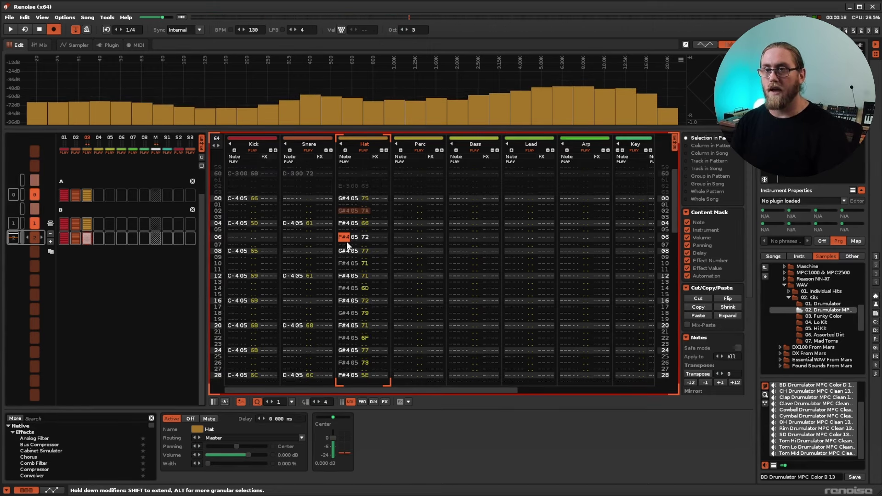
Set the edit step to 12, add extra F#4 hats from row 09 through row 57 of the Hat track, and play back the beat.
left_click(349, 230)
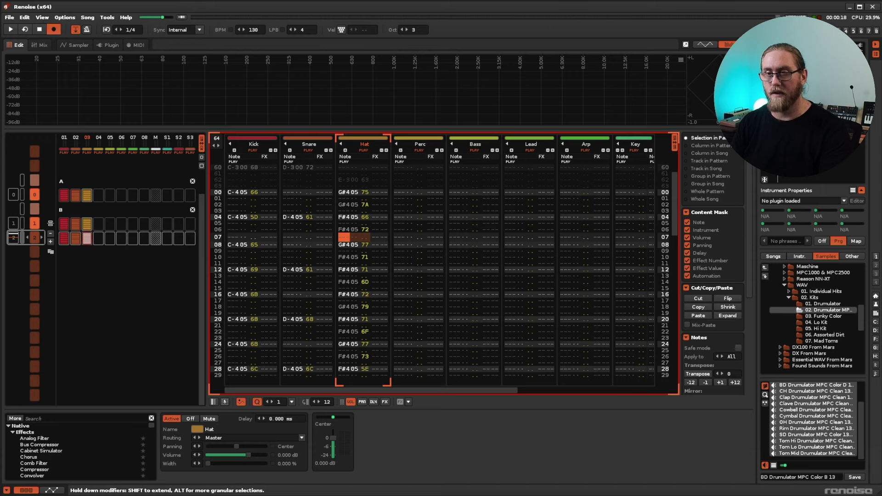
scroll(346, 251, "down", 2)
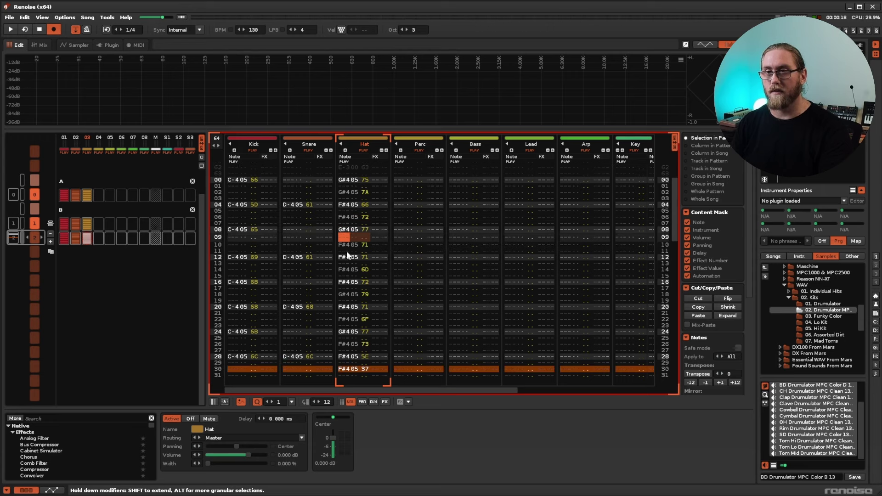
key("space")
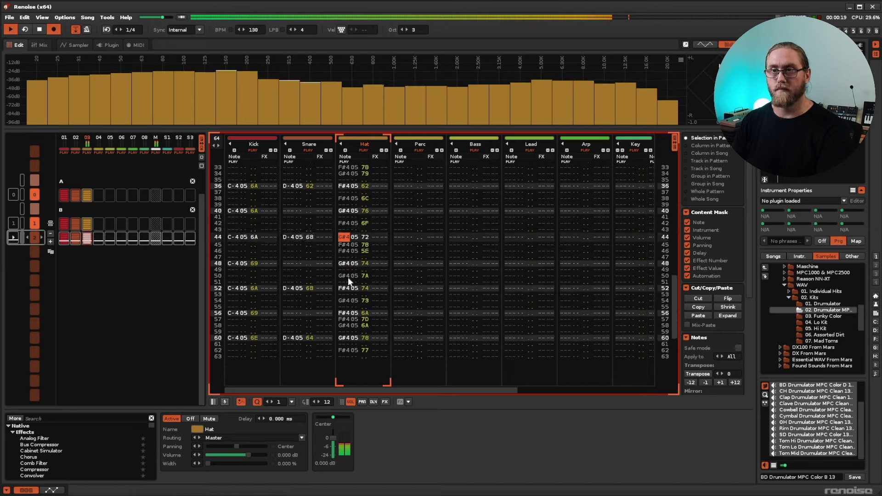
key("space")
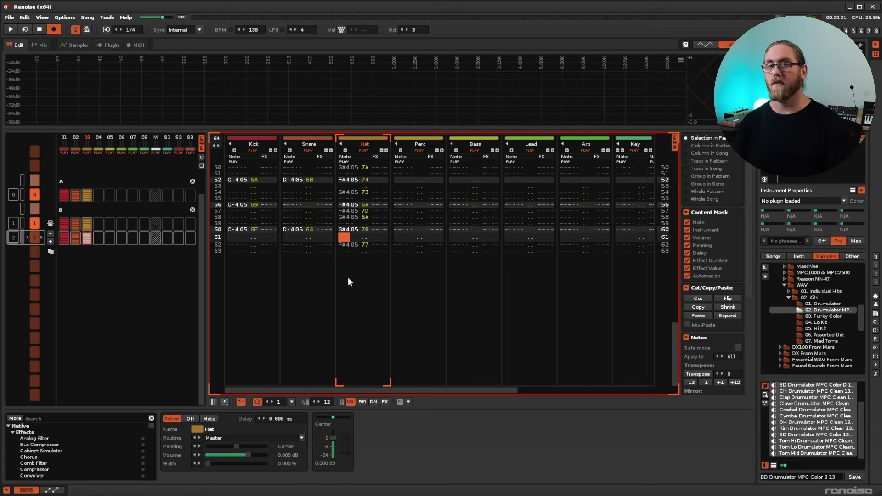
Play the pattern from its beginning and solo the Snare track.
scroll(329, 219, "up", 5)
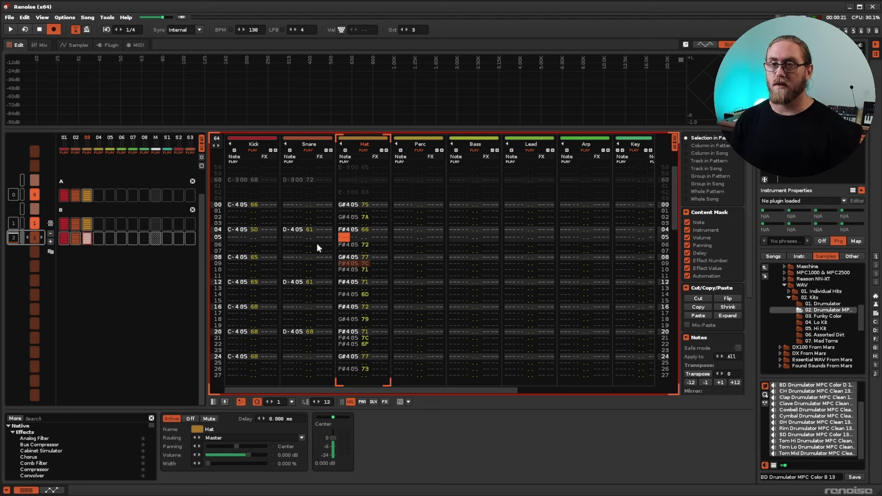
key("space")
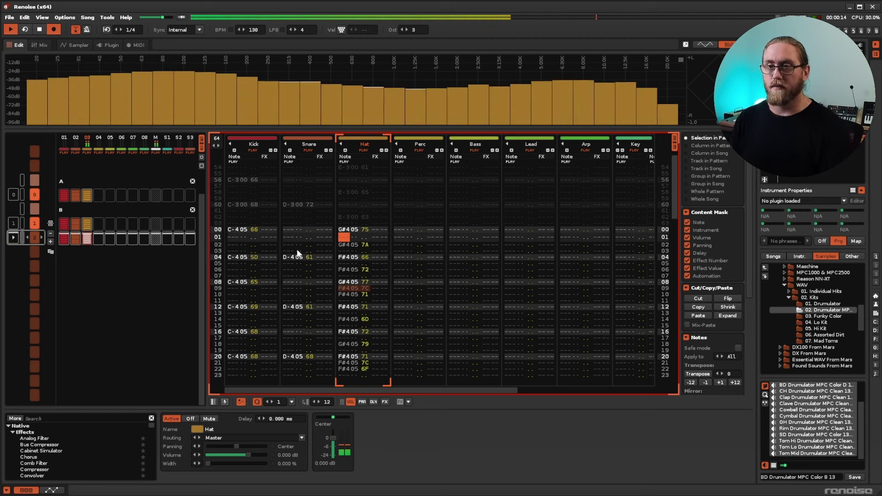
right_click(310, 150)
key("space")
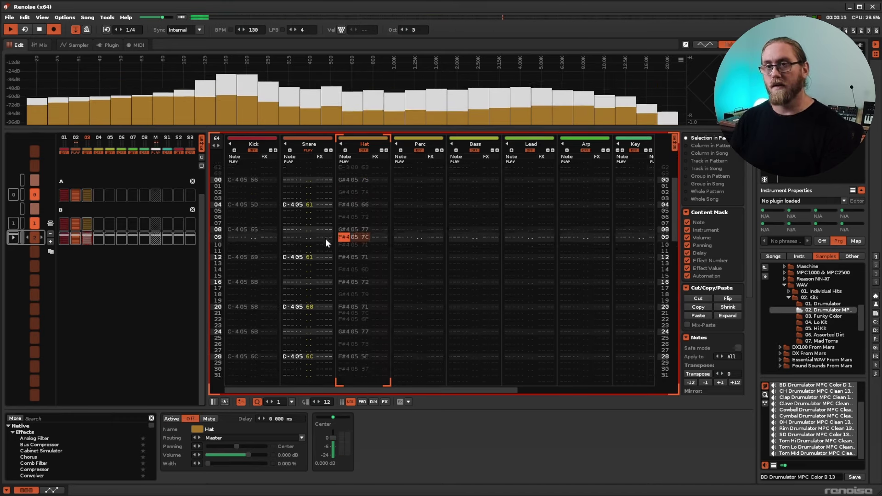
key("space")
Enter fill notes between the snares on the Snare track: A-4 on rows 18 and 34, and B-4 on row 26.
scroll(306, 237, "up", 3)
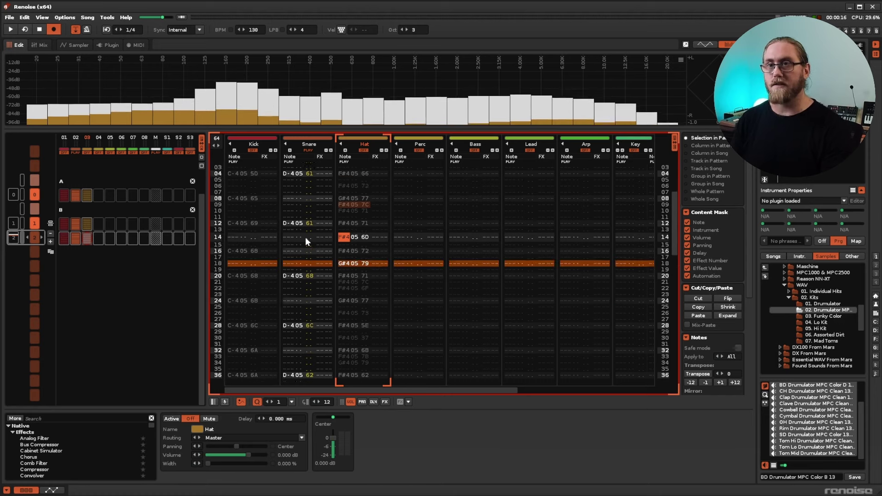
left_click(291, 235)
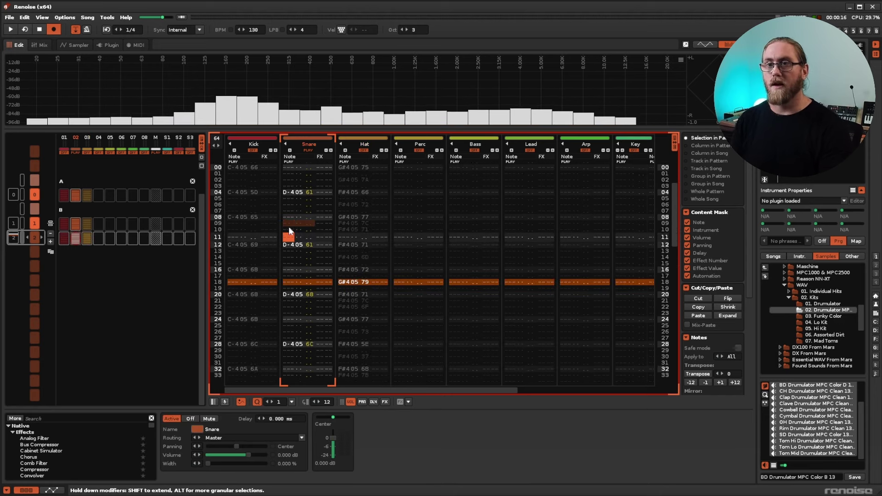
key("Down")
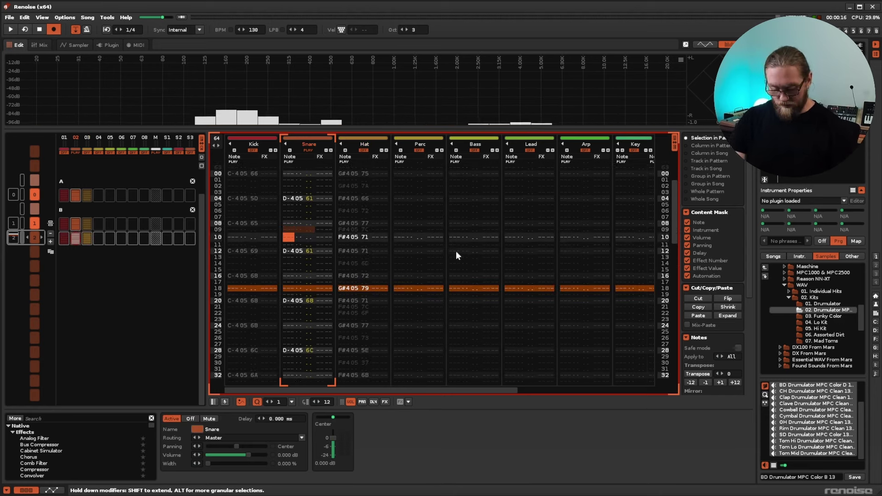
key("Down")
key("Down")
key("Down")
key("Down")
key("Down")
key("Down")
key("Down")
key("Down")
key("Down")
key("Down")
key("Down")
key("Down")
key("Down")
key("Down")
key("Down")
key("Down")
key("Down")
key("Down")
key("Down")
key("Down")
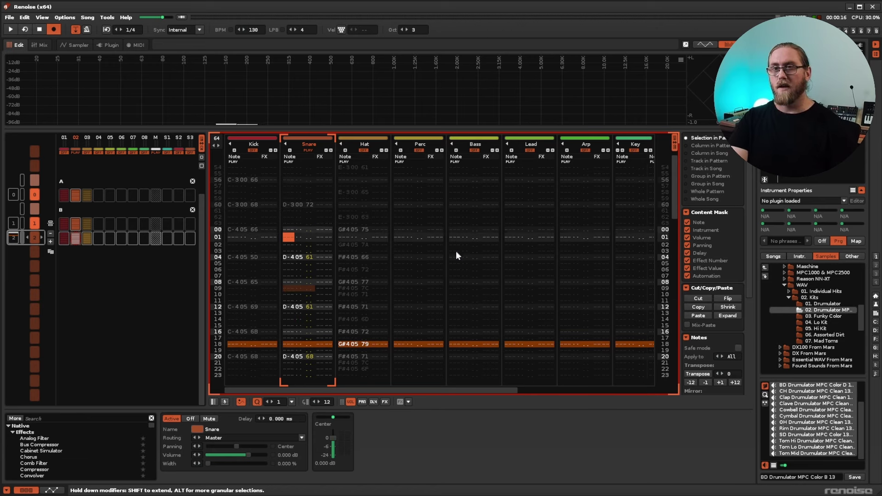
key("space")
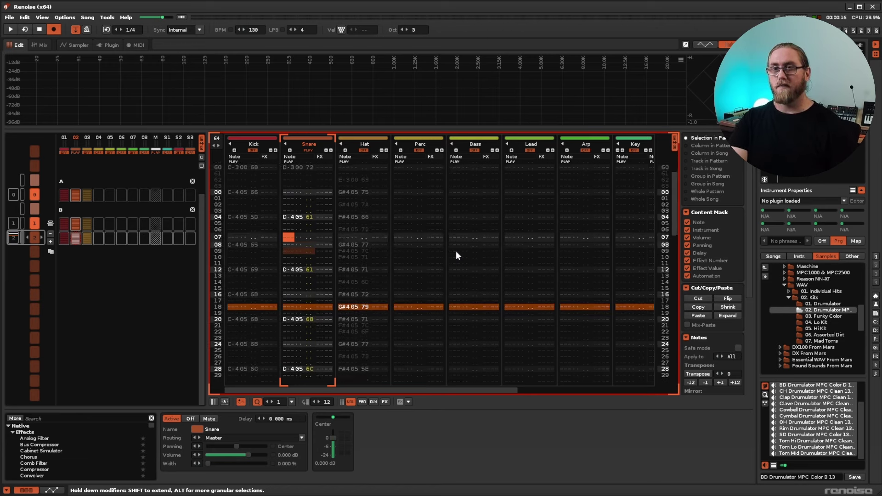
key("space")
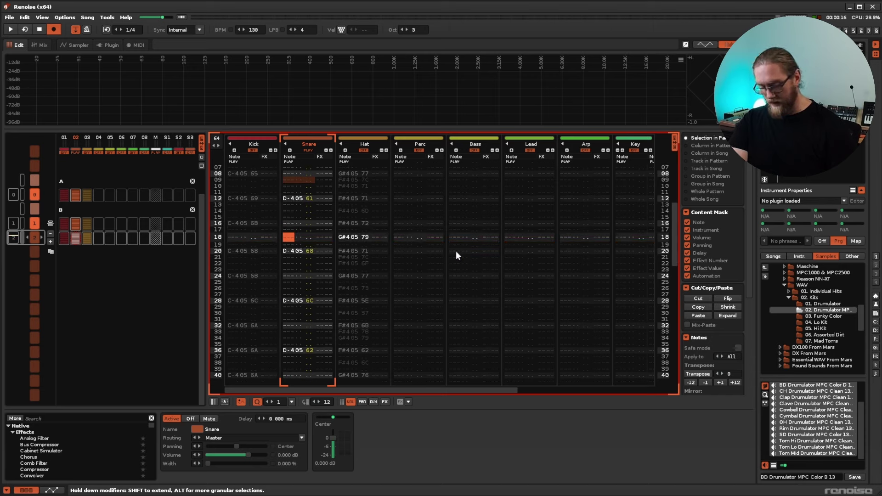
key("space")
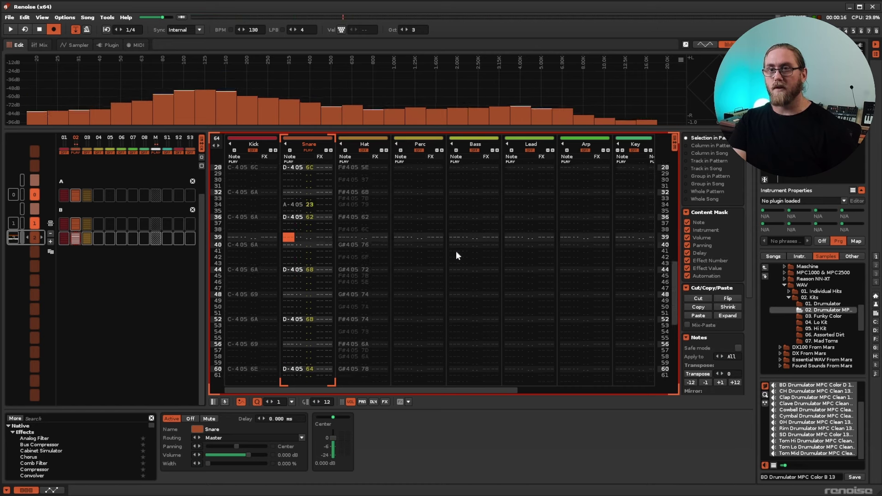
Add more fill notes on the Snare track: G-4 on rows 38 and 50, B-4 on rows 55 and 56, and A-4 on row 58.
key("t")
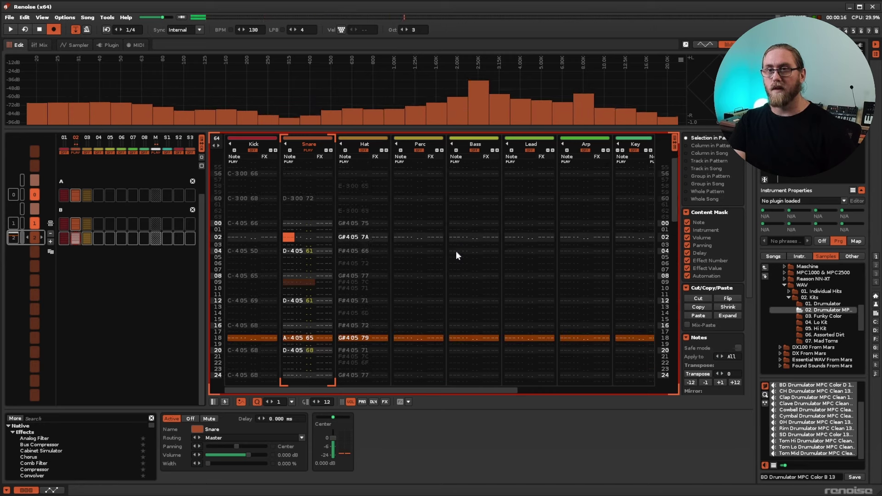
key("space")
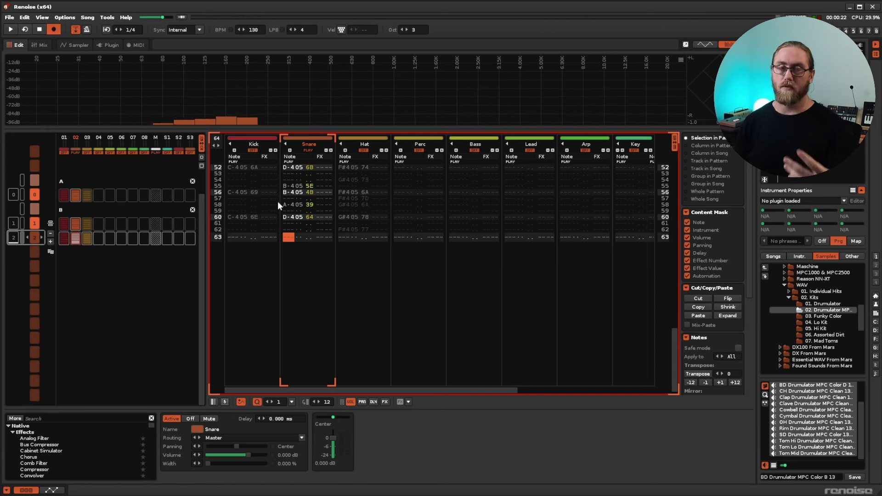
Enter an extra D-4 snare on row 11 of the Snare track and place the edit cursor in that row's effect column.
scroll(238, 213, "up", 12)
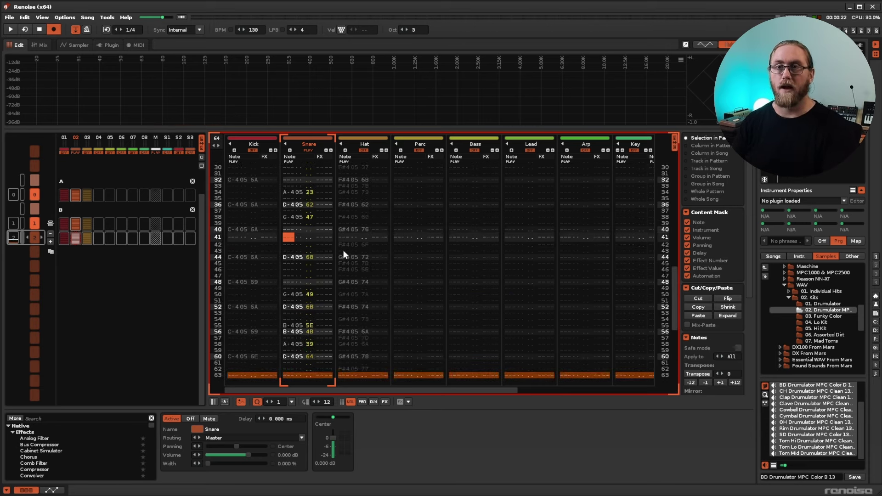
scroll(321, 240, "up", 9)
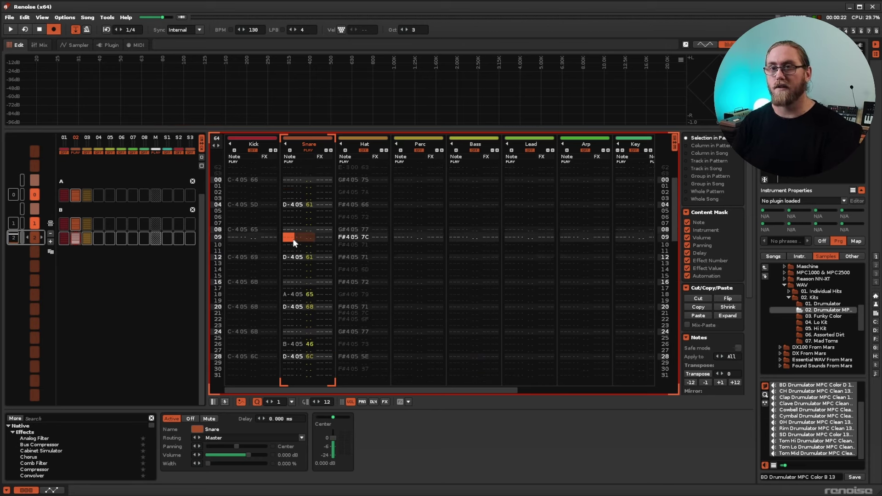
scroll(288, 241, "down", 3)
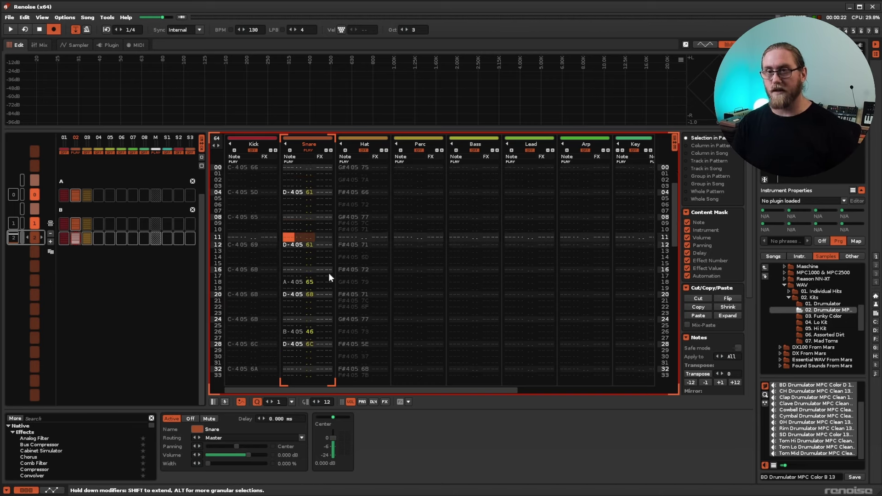
key("space")
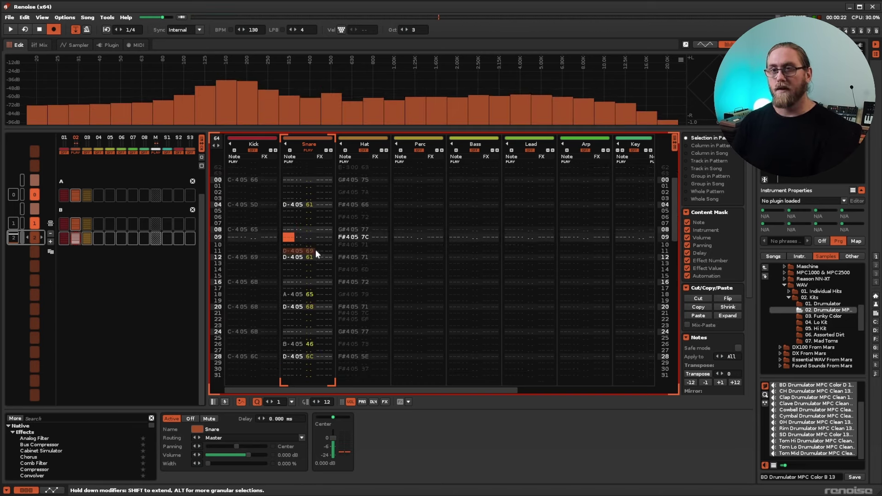
left_click(318, 251)
key("space")
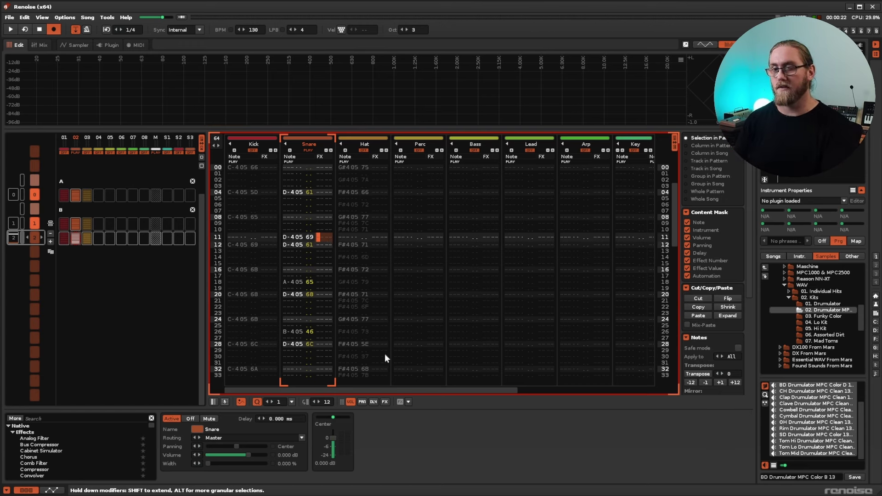
Enter the 0B00 play-backwards sample command on the row 11 snare note and play it back.
left_click(407, 401)
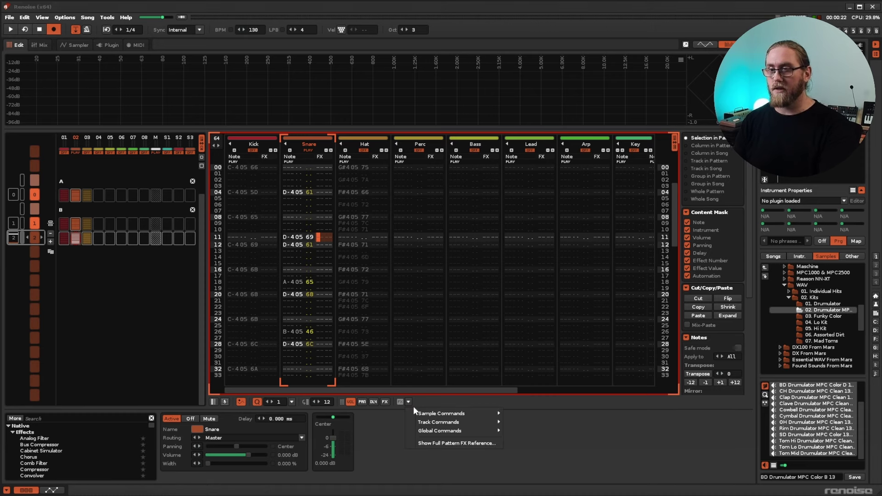
mouse_move(434, 412)
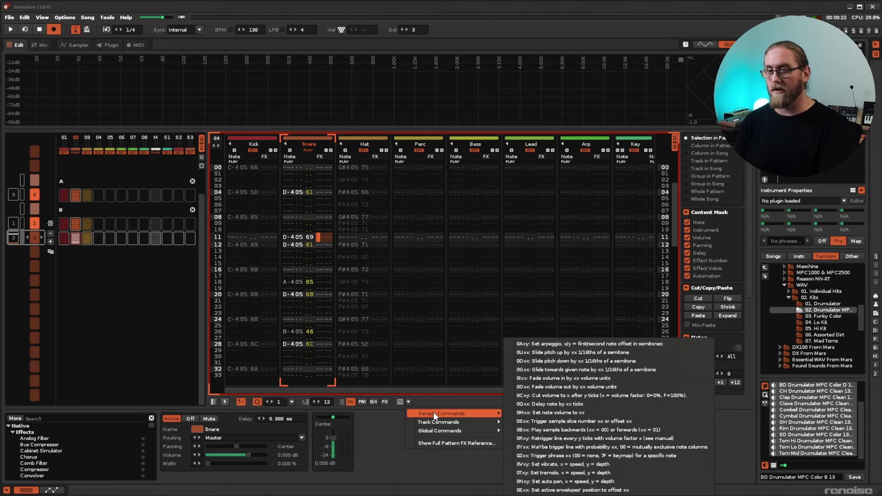
left_click(608, 431)
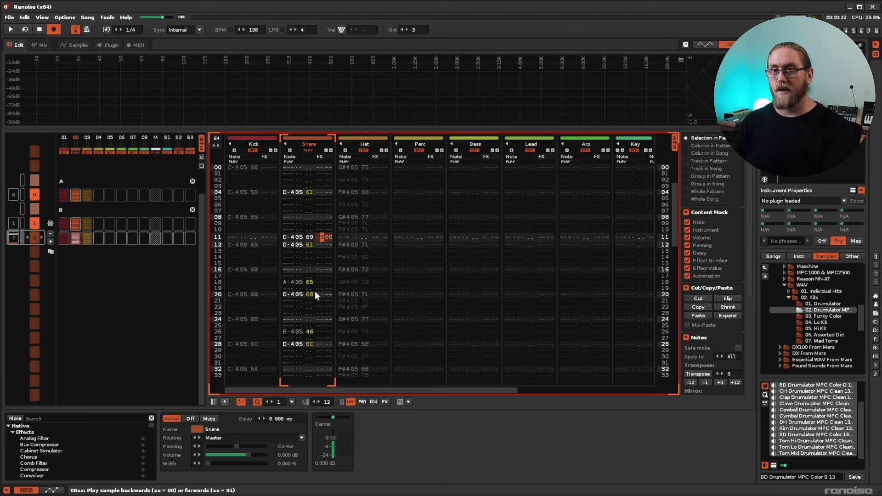
key("space")
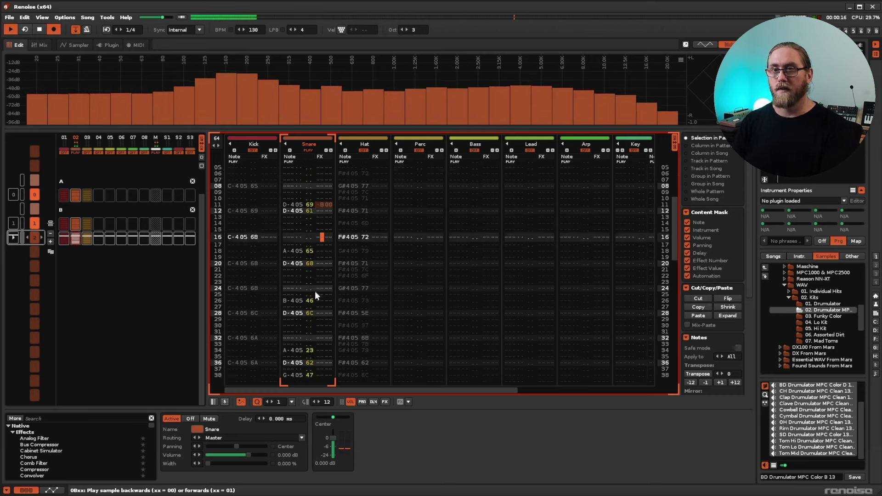
key("space")
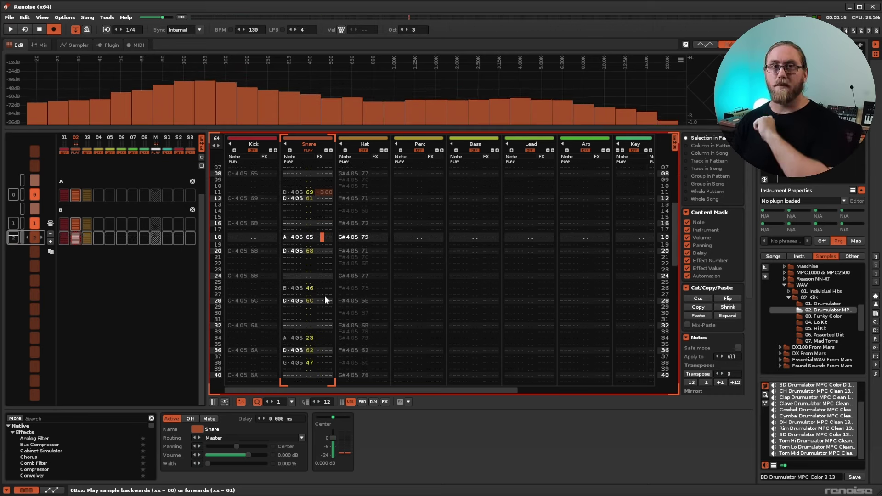
Copy the reversed snare hit from row 11 to rows 27, 43 and 59 of the Snare track, using an edit step of 16.
scroll(296, 276, "up", 8)
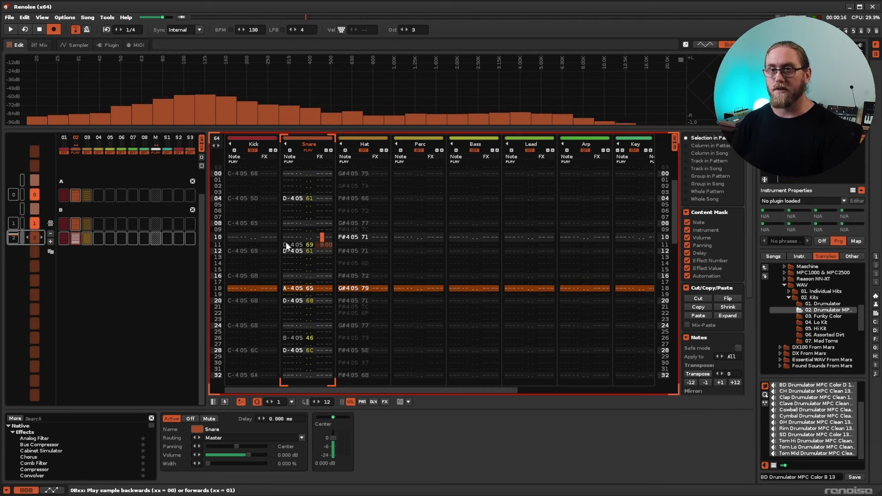
left_click(285, 242)
scroll(321, 235, "up", 1)
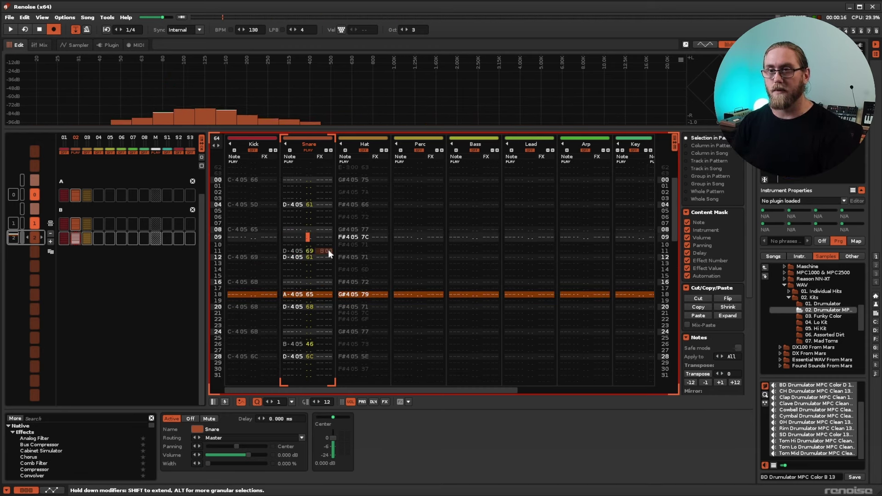
left_click_drag(293, 251, 290, 247)
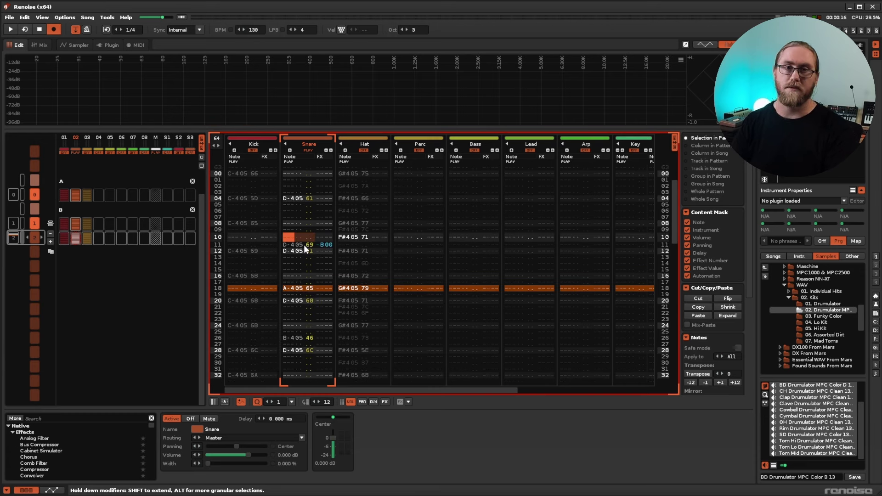
key("Down")
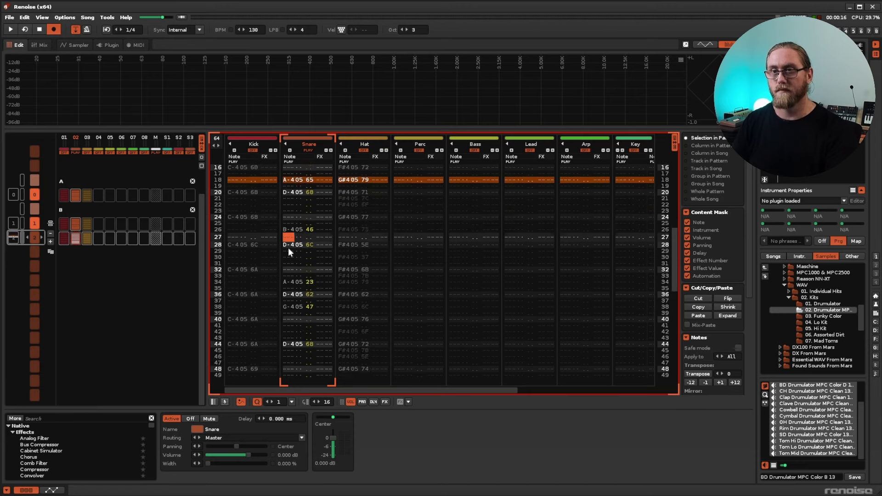
Clear the Snare track's solo and play the full pattern.
key("space")
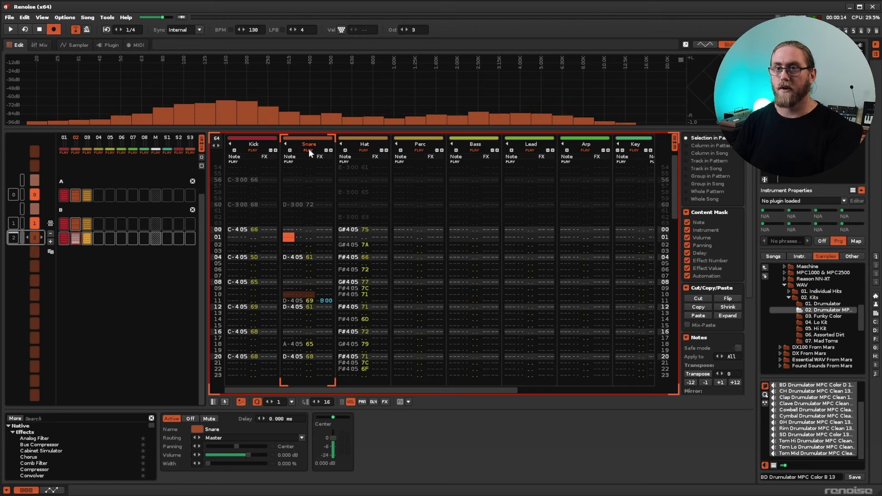
right_click(309, 148)
key("space")
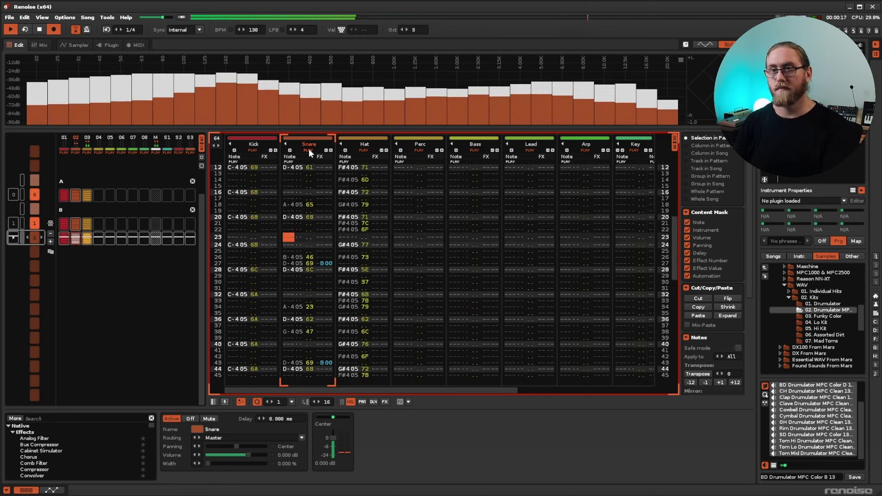
key("space")
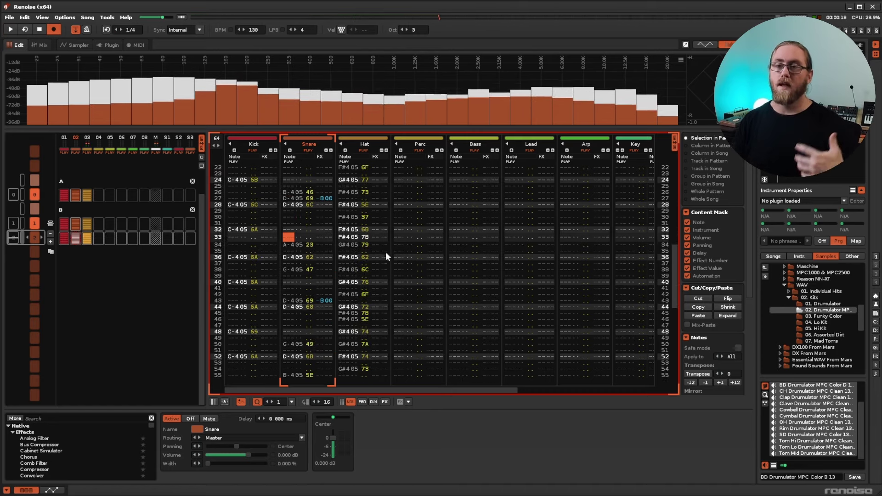
Enter an R04 retrigger command on the Hat track's row 4 note and audition it with the Hat track soloed.
left_click(381, 217)
scroll(377, 214, "up", 5)
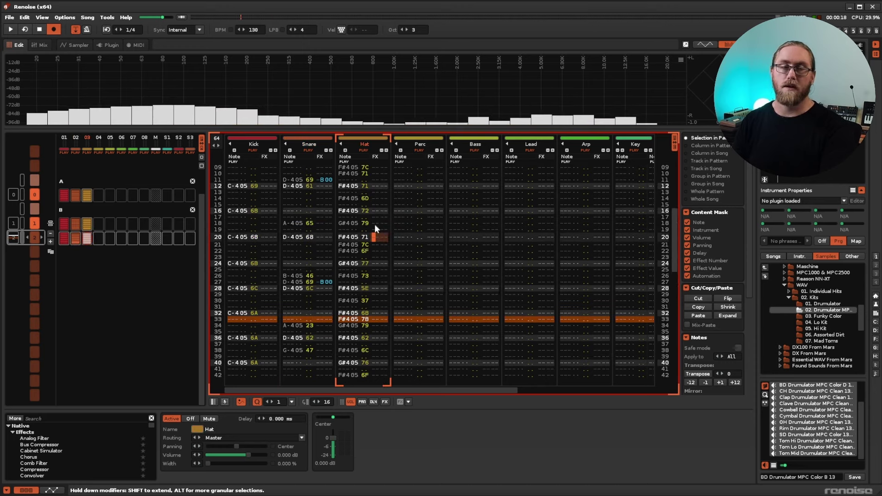
scroll(374, 231, "up", 2)
scroll(374, 235, "up", 4)
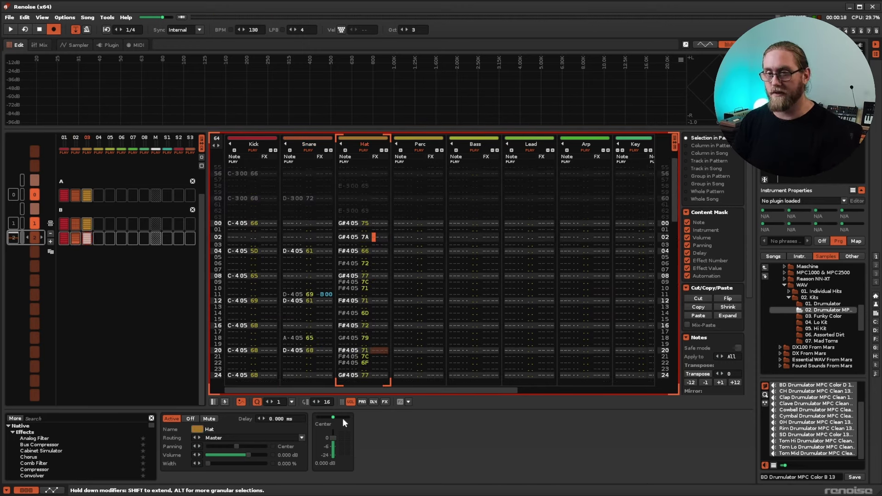
left_click(408, 401)
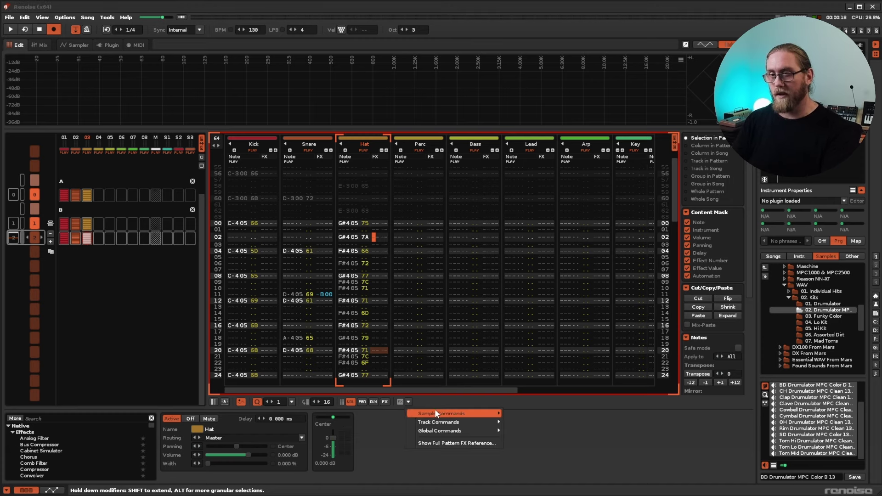
mouse_move(495, 414)
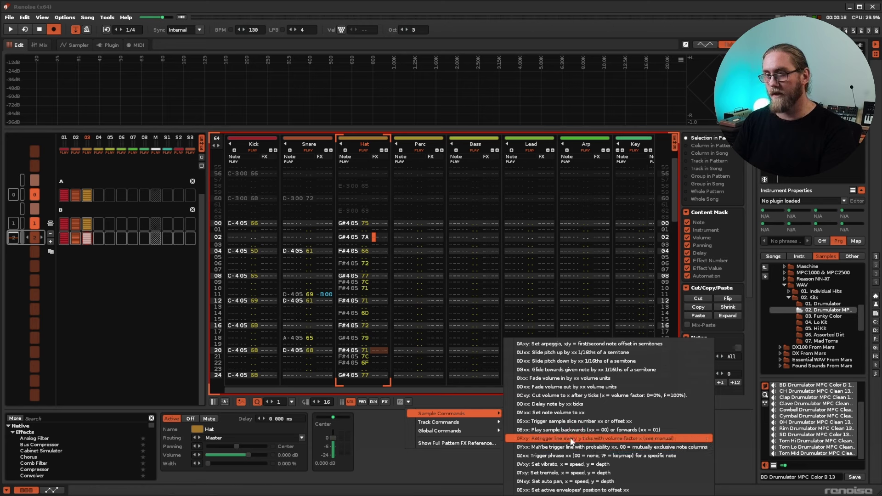
left_click(622, 437)
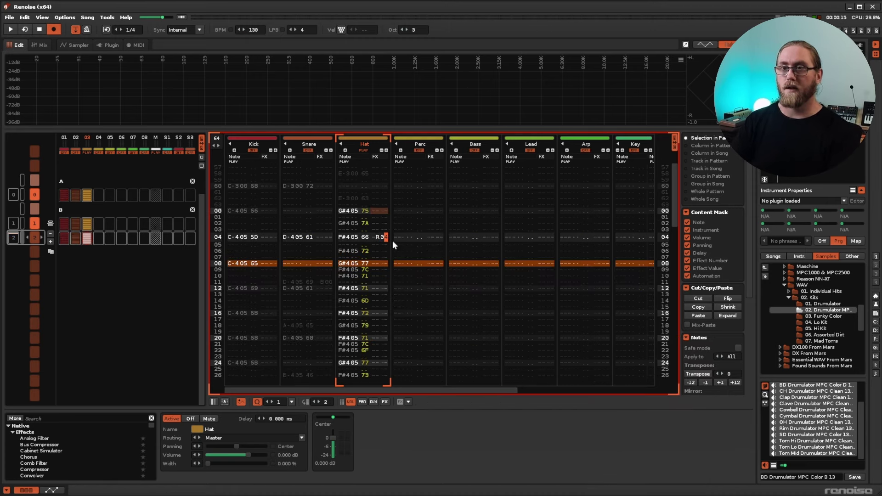
key("space")
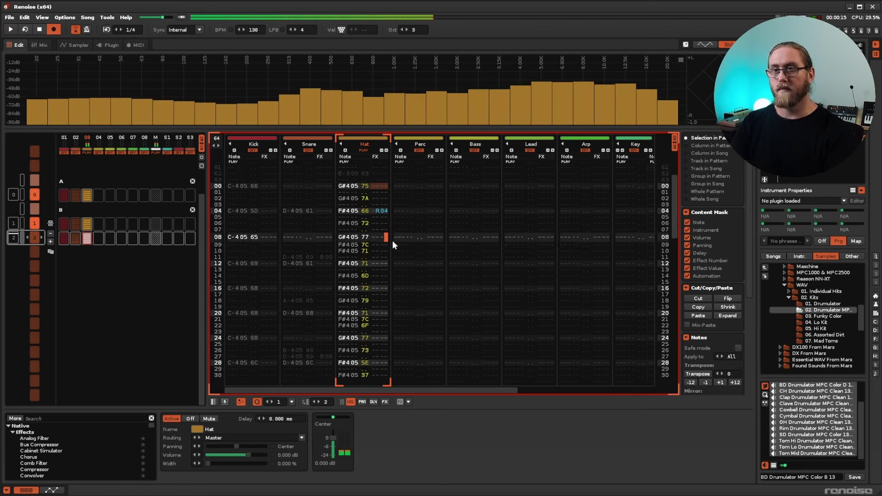
key("space")
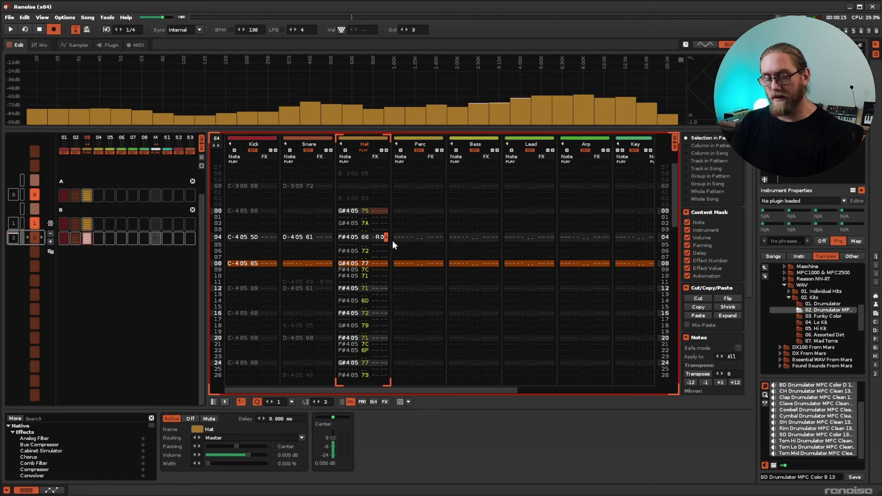
Try a retrigger value of 9 on the row 4 hat and play it back.
type("9")
key("space")
key("space")
Set the row 4 hat's retrigger value to 3 and play it back.
key("Up")
key("Up")
key("Up")
key("Up")
type("3")
key("space")
key("space")
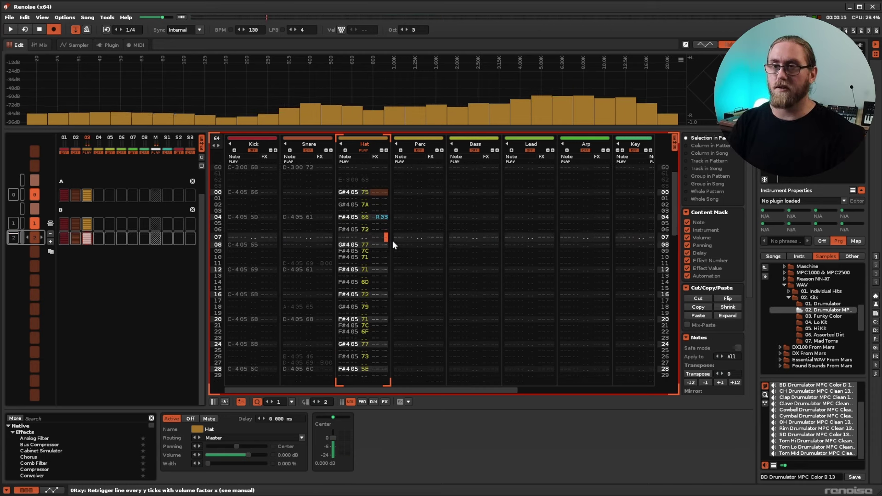
Enter retrigger commands (R) without values on rows 6, 16 and 20 of the Hat track.
key("Up")
key("Up")
key("Up")
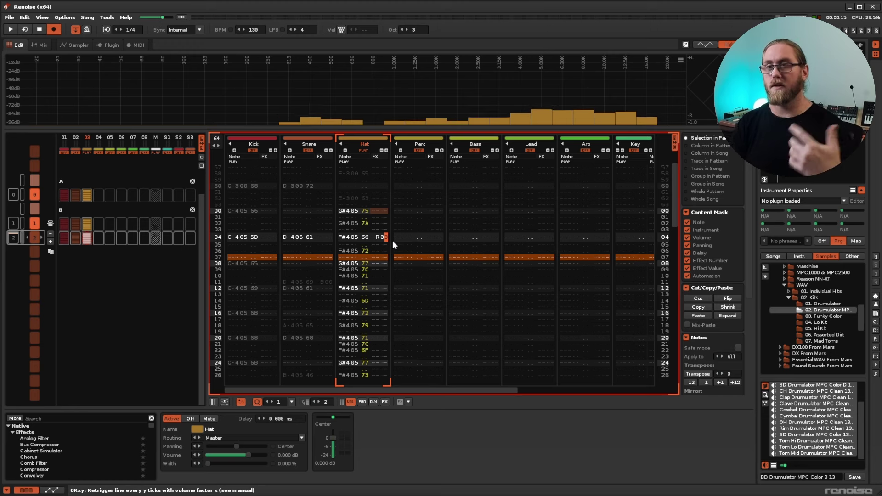
key("Down")
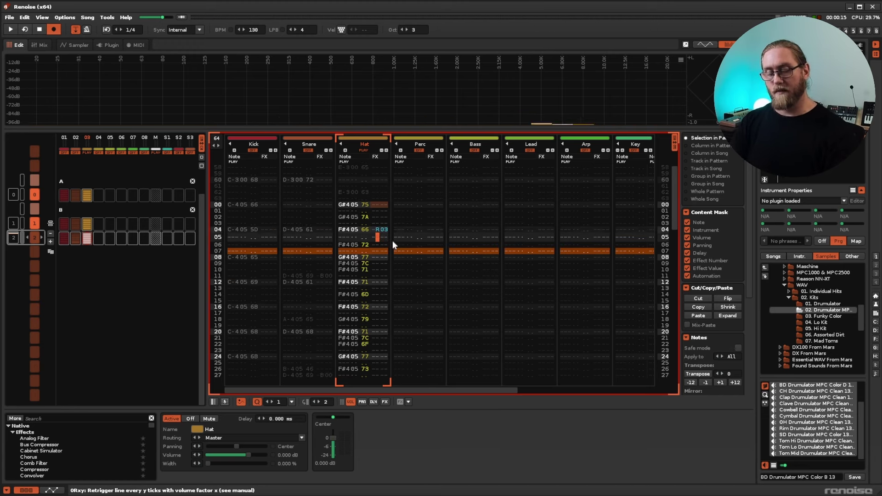
key("Down")
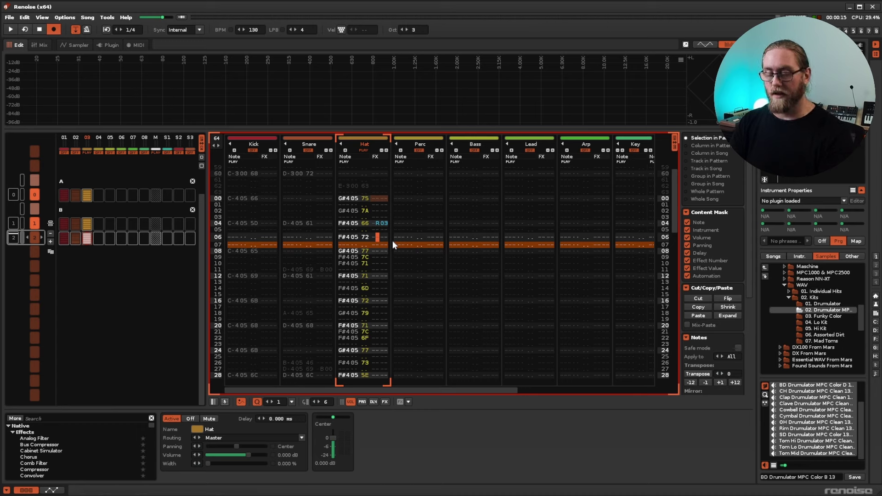
key("r")
key("Down")
key("Down")
key("Down")
key("Down")
key("Down")
key("Down")
key("Down")
key("Down")
key("r")
key("Down")
key("Down")
key("Down")
key("Down")
key("Down")
key("Down")
key("Down")
key("Down")
key("Down")
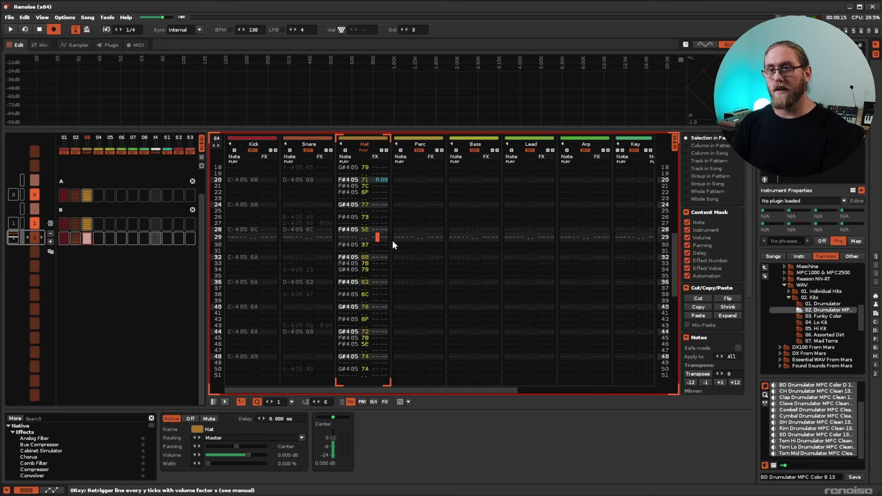
Continue the Hat track's retrigger commands (R) on rows 30, 41, 48 and 56.
key("Down")
key("r")
key("Down")
key("Down")
key("Down")
key("Down")
key("Down")
key("Down")
key("Down")
key("Down")
key("Down")
key("Down")
key("Down")
key("Down")
key("Down")
key("Down")
key("Down")
key("Down")
key("Down")
key("Down")
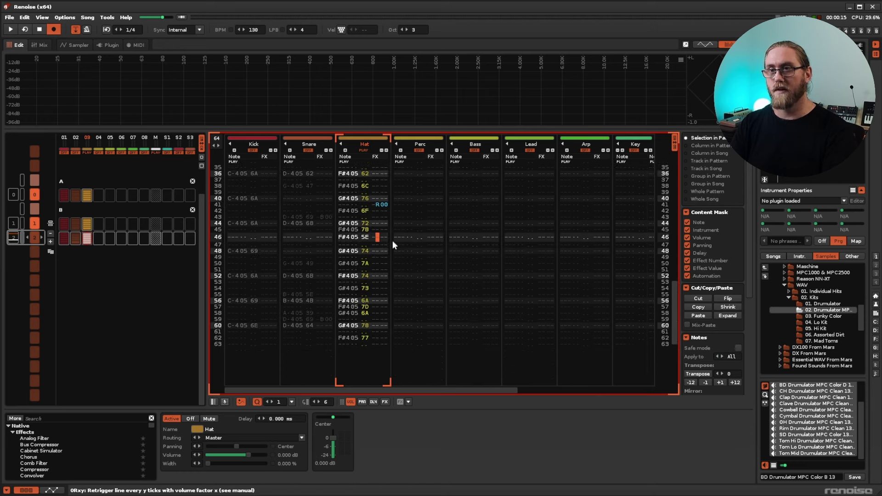
key("Down")
key("Down")
key("Down")
key("Down")
key("Down")
key("Down")
key("Down")
key("Down")
key("Down")
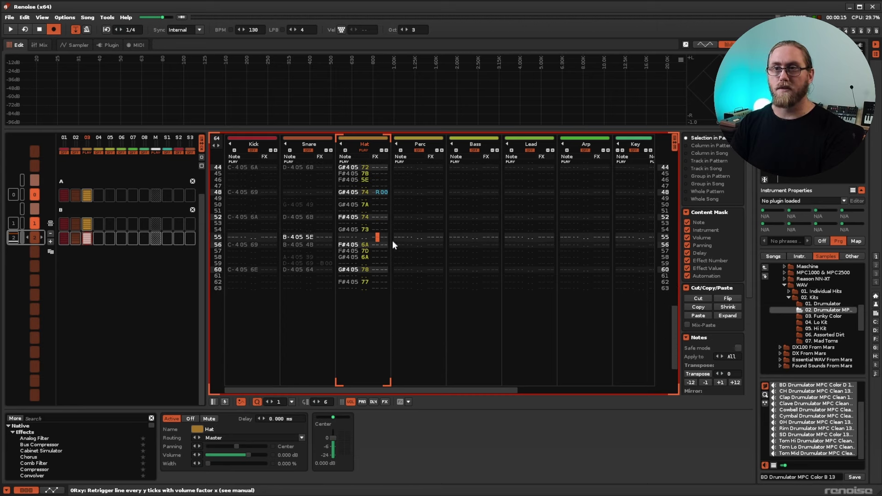
key("Down")
key("Down")
key("Down")
key("Down")
key("Down")
key("Down")
key("Down")
key("Down")
key("Down")
key("Down")
key("Down")
key("Down")
key("Down")
key("Down")
key("Down")
key("Down")
key("Down")
key("Down")
key("Down")
key("Down")
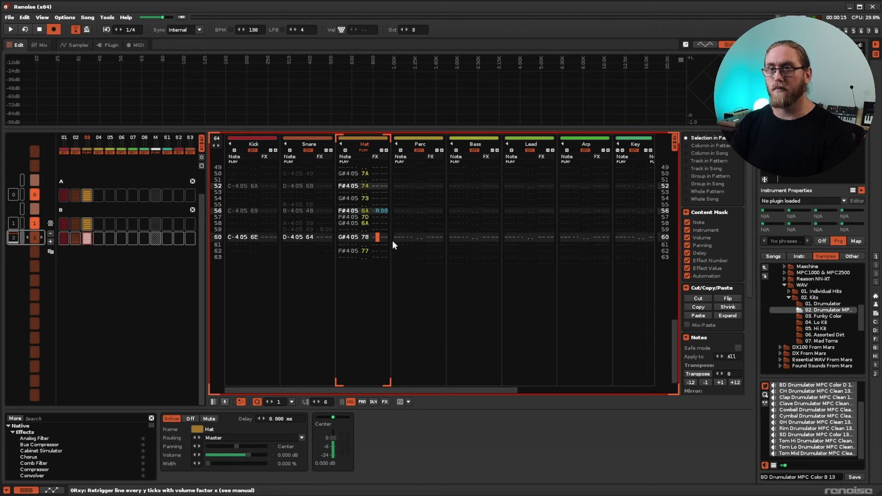
Set Hat retrigger values to 9 on row 6, 6 on rows 16 and 30, 7 on row 20 and 4 on row 41, and play the beat.
key("Down")
key("Down")
key("Down")
key("Down")
key("Down")
key("Down")
key("Down")
key("Down")
key("Down")
key("Down")
key("Down")
key("Down")
key("Down")
key("Down")
key("Down")
key("Down")
key("Down")
key("Down")
key("Down")
key("Down")
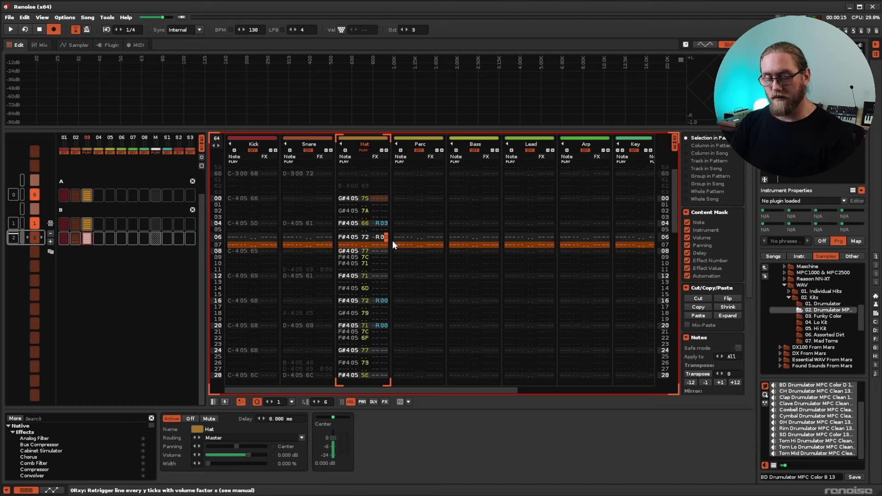
type("9")
key("Down")
key("Down")
key("Down")
key("Down")
key("Down")
key("Down")
key("Down")
key("Down")
key("Down")
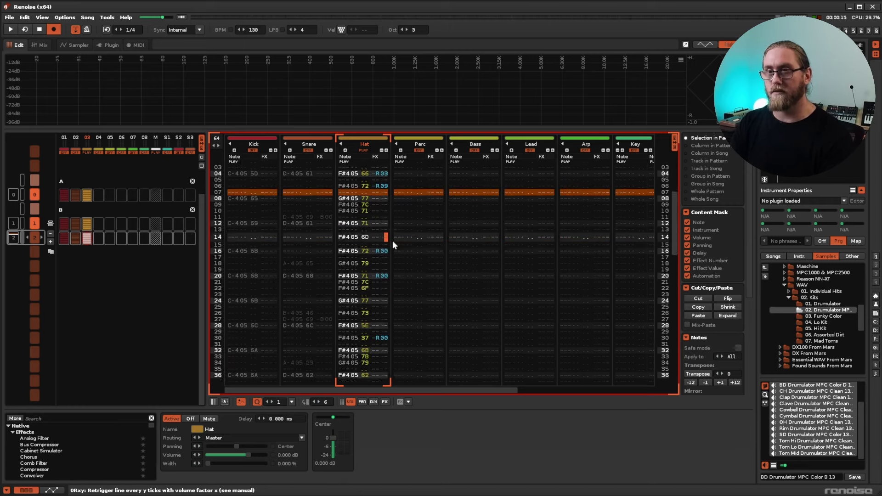
type("6")
key("space")
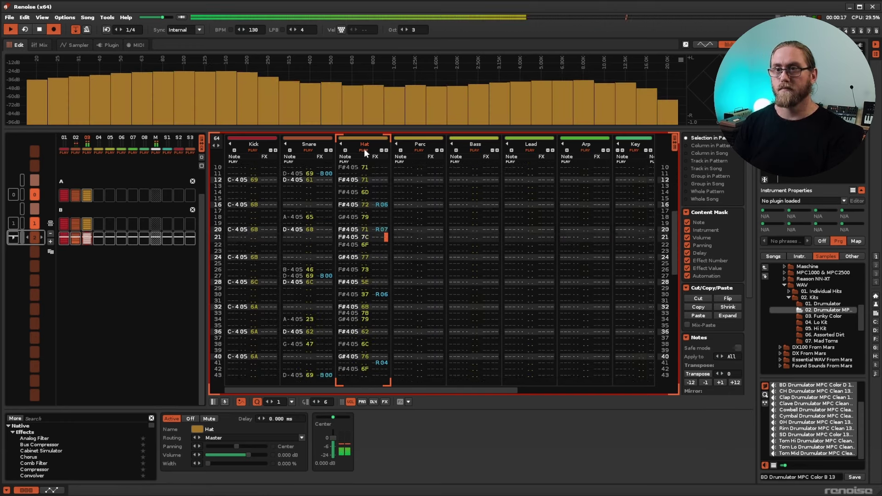
key("space")
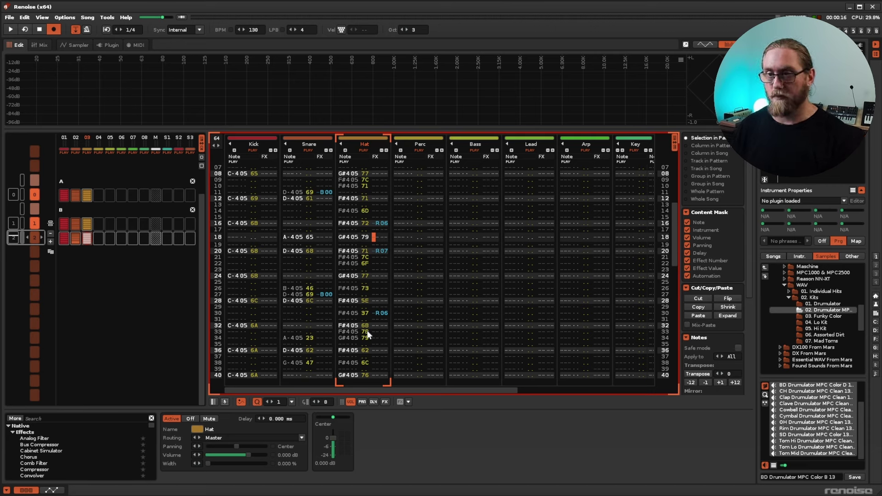
Show the Hat track's panning column and pan the row 2 hat fully right with the value 80.
left_click(362, 402)
scroll(377, 196, "up", 6)
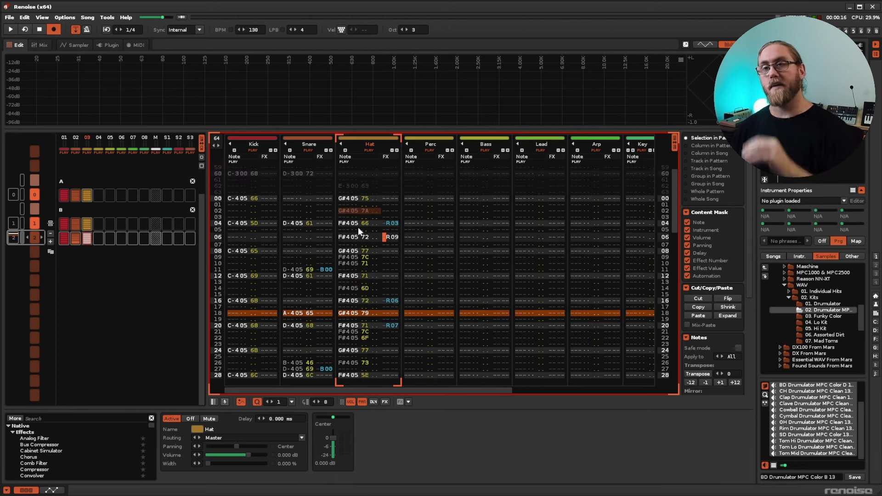
left_click(373, 213)
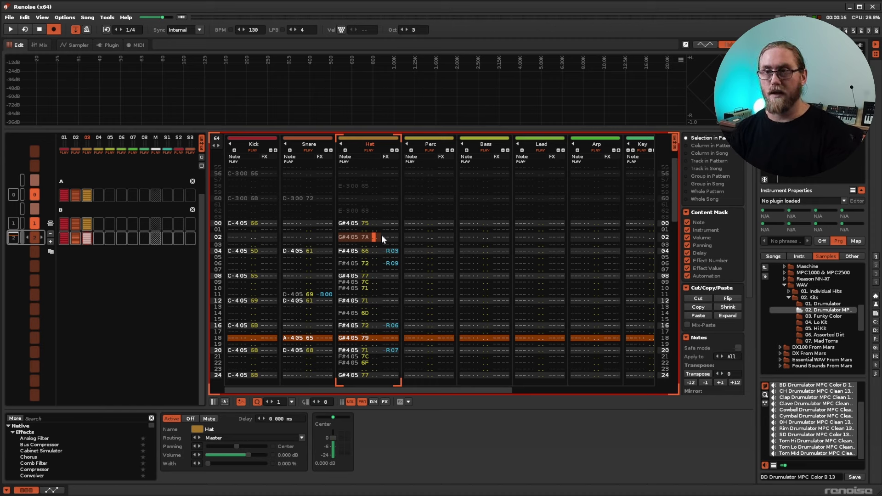
type("80")
key("Up")
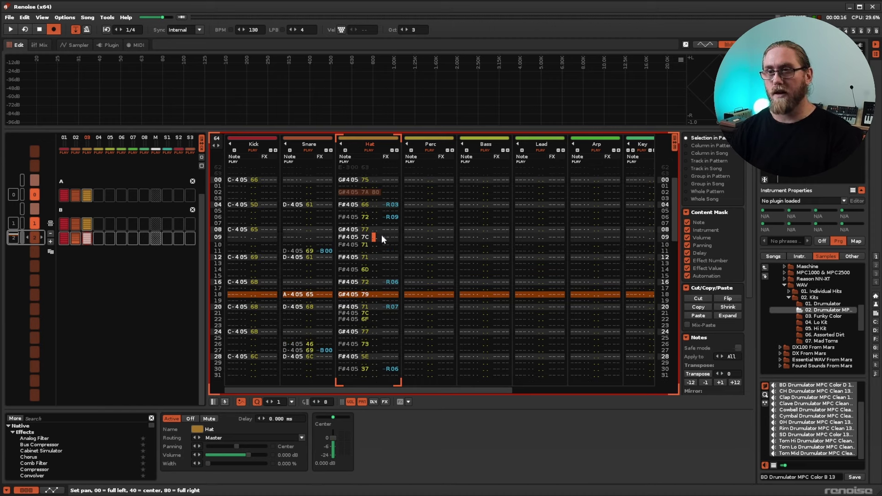
left_click(372, 193)
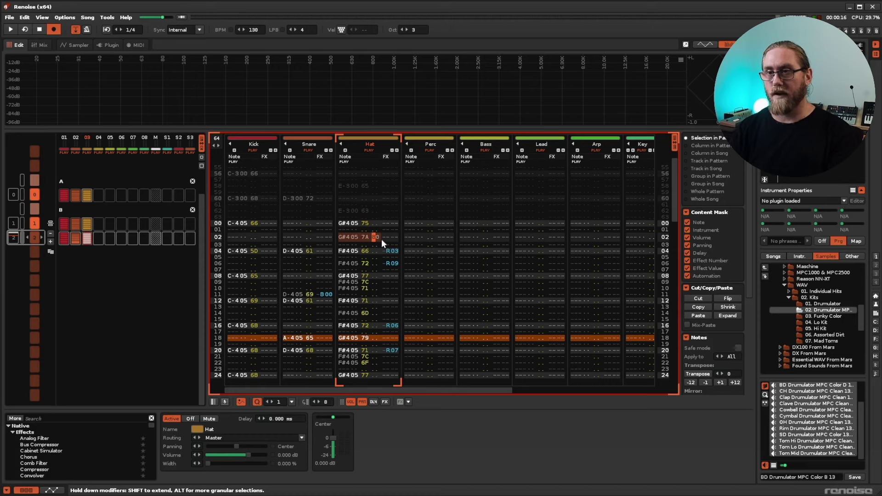
Pan the Hat track notes fully right with the value 80 on every eighth row from row 10 to row 58.
scroll(381, 239, "down", 3)
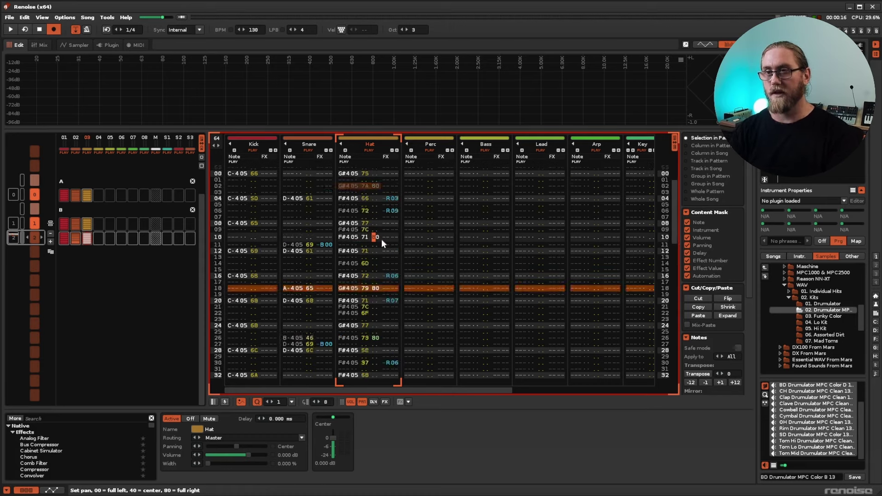
scroll(381, 239, "down", 7)
scroll(381, 239, "up", 2)
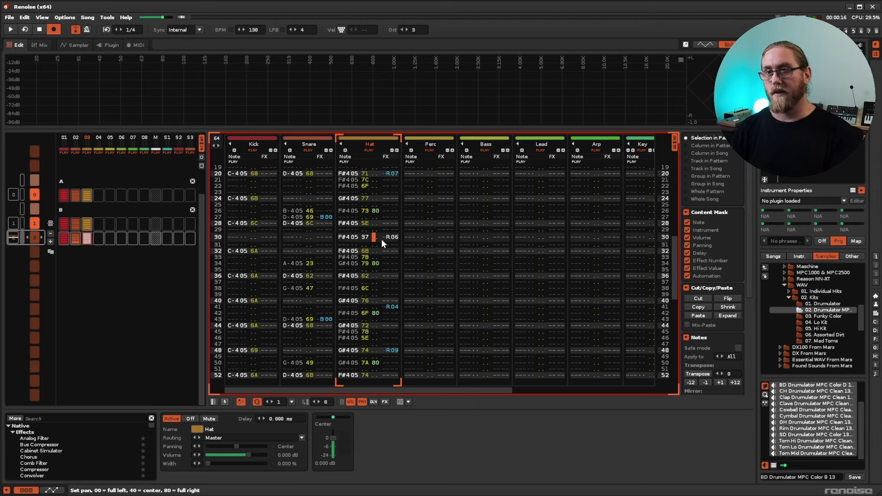
Set the Hat track panning to 10 on every eighth row from row 6 to row 62, and play the beat.
key("1")
key("1")
key("1")
key("1")
scroll(381, 239, "up", 8)
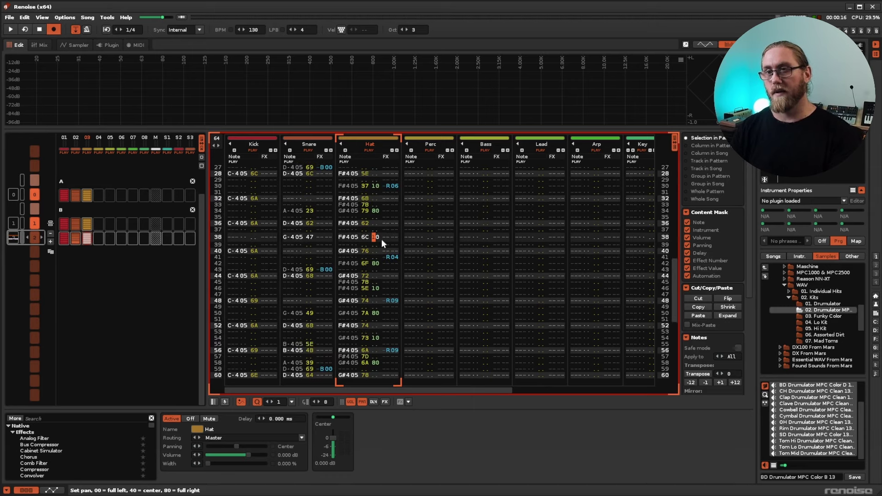
key("space")
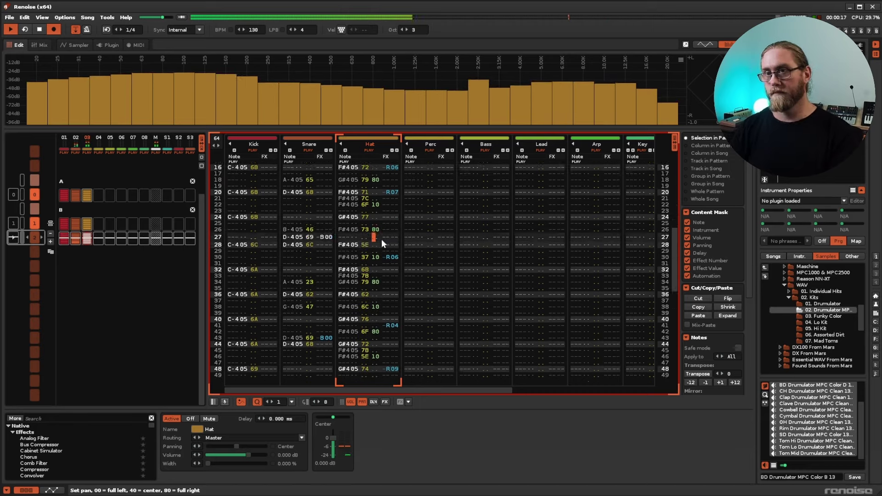
key("space")
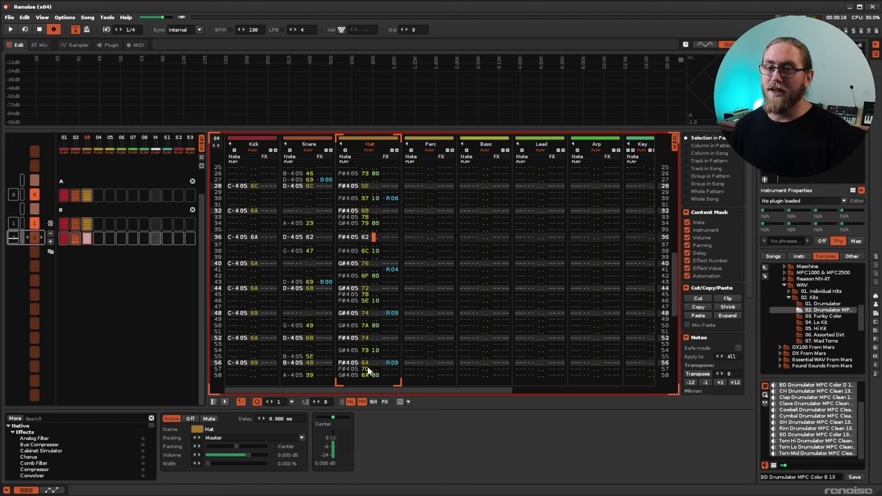
Show the note delay columns on the Hat, Kick and Snare tracks.
left_click(373, 401)
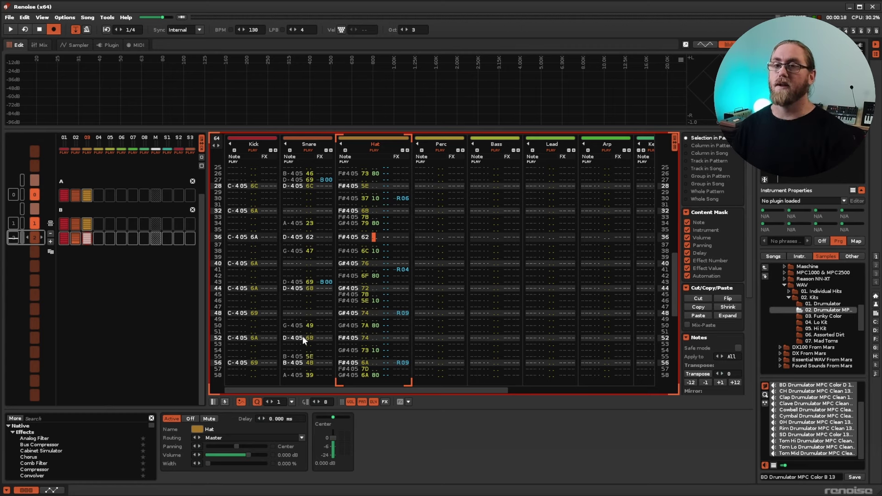
left_click(263, 357)
left_click(373, 402)
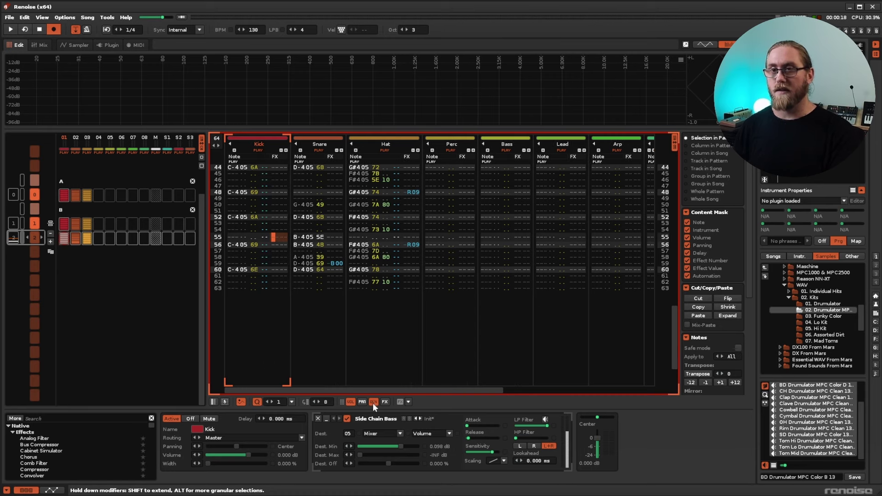
left_click(326, 281)
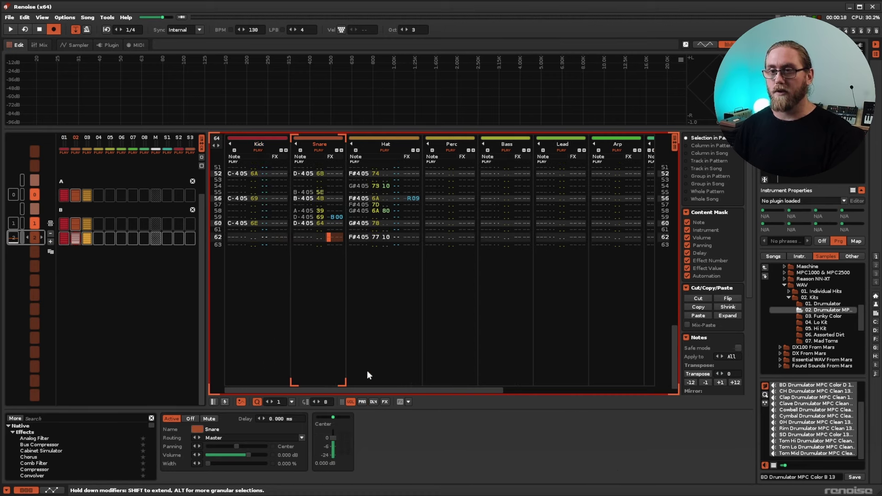
left_click(372, 402)
Select all Kick, Snare and Hat notes in rows 0 to 63 and apply the Humanize modification to their volume, panning and delay.
scroll(268, 209, "up", 10)
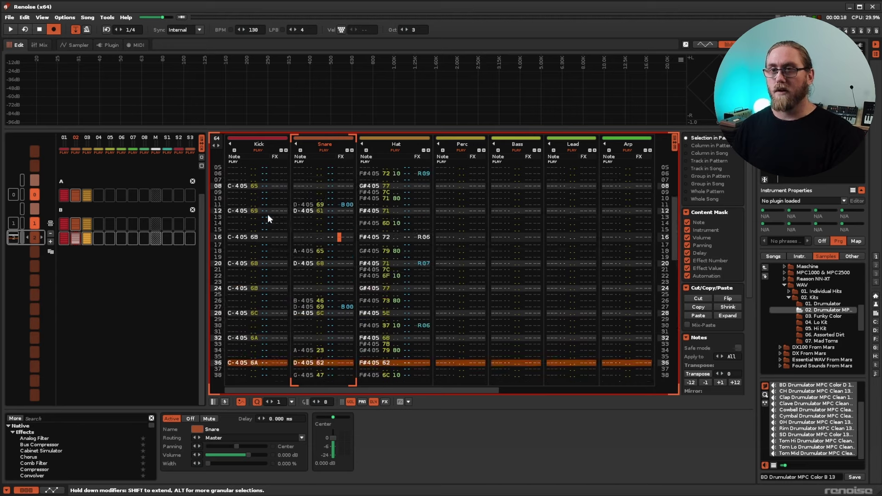
scroll(267, 214, "up", 5)
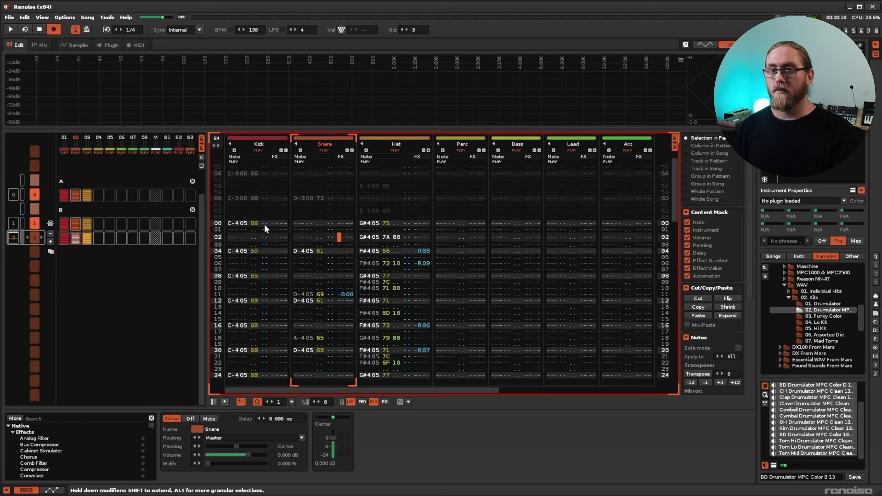
left_click_drag(263, 221, 388, 368)
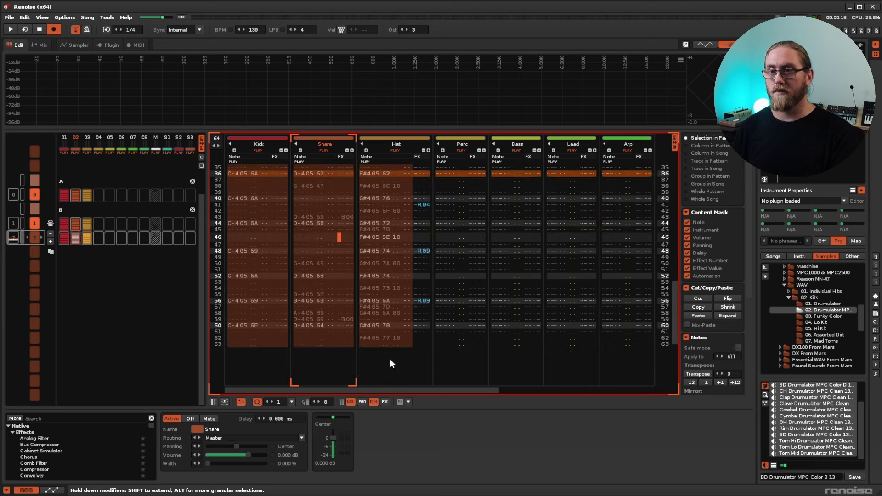
scroll(702, 224, "down", 5)
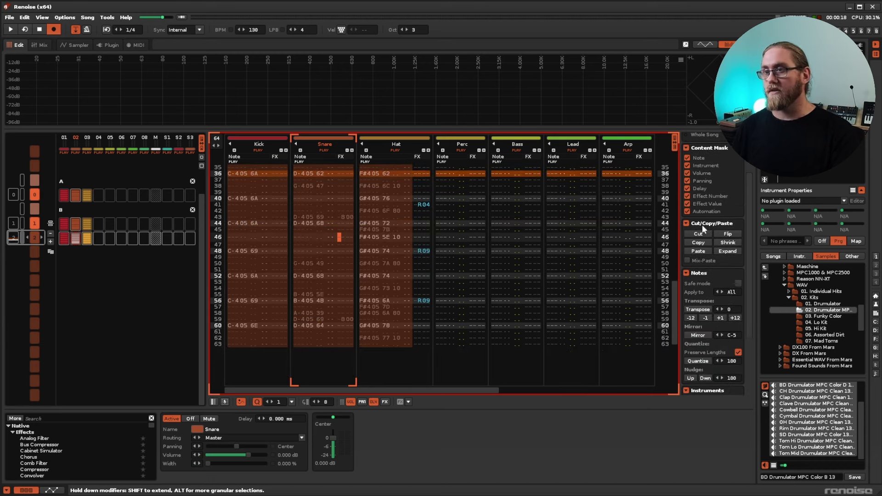
scroll(701, 228, "down", 2)
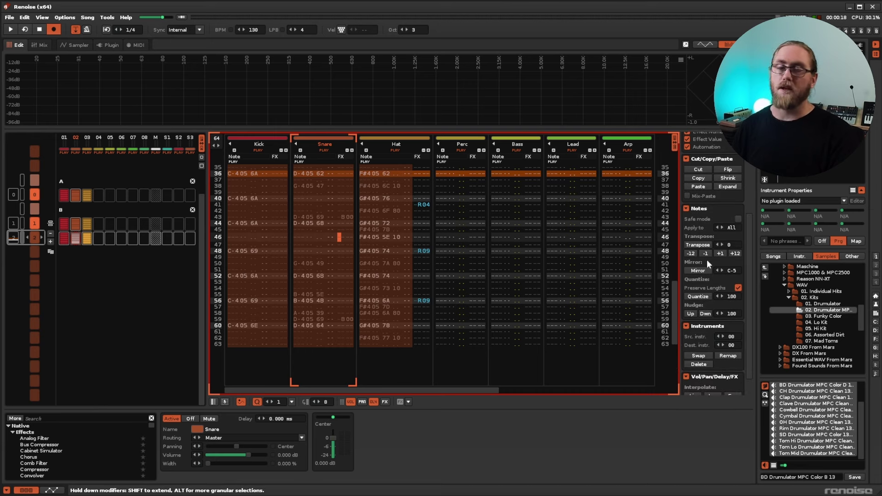
scroll(741, 277, "down", 1)
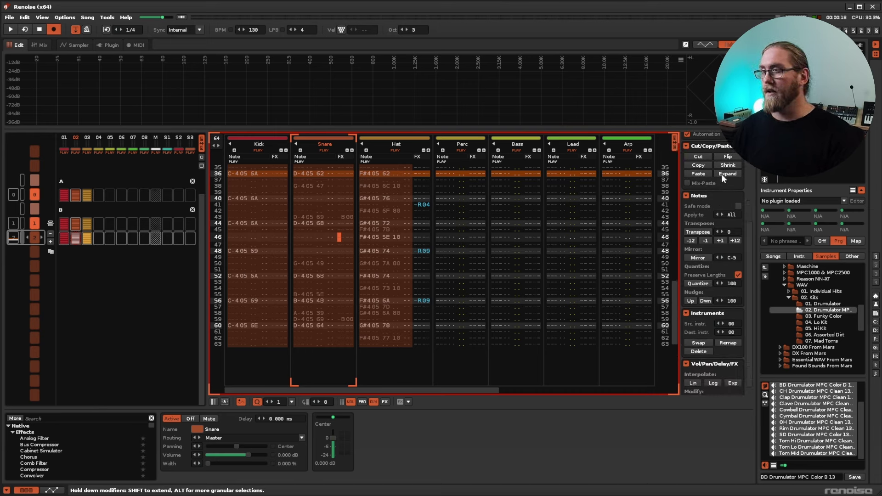
scroll(703, 249, "down", 1)
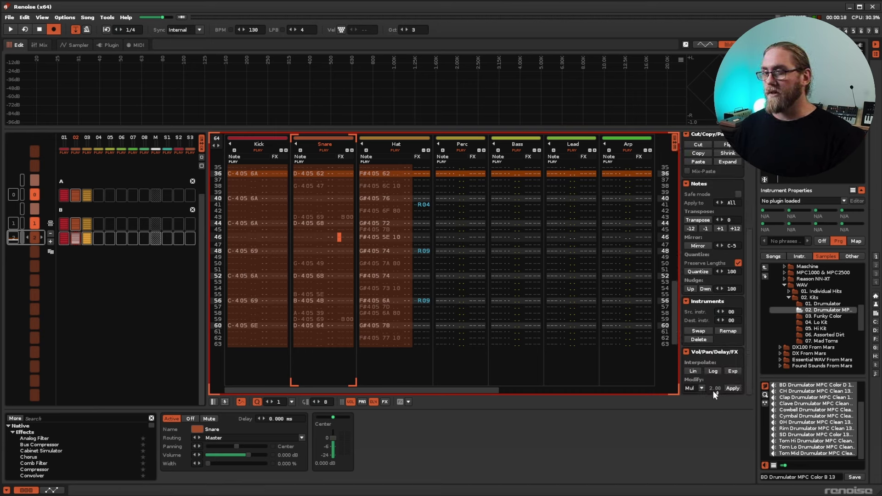
left_click(701, 386)
left_click(700, 380)
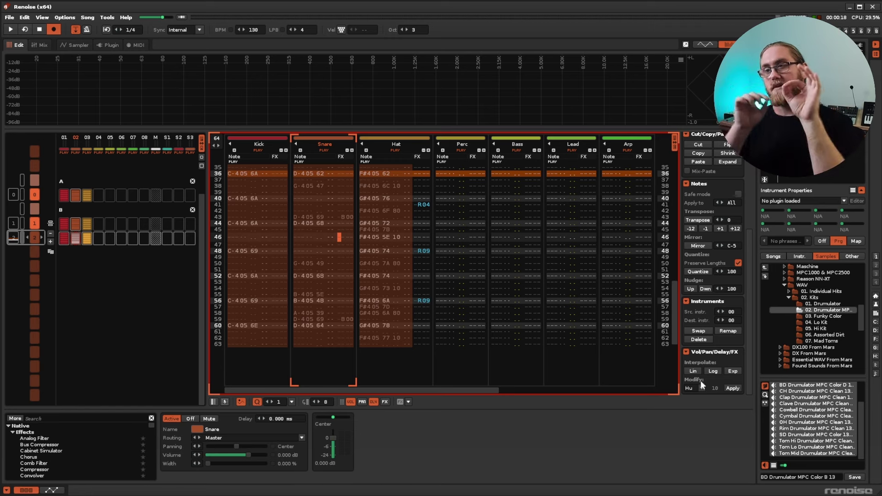
left_click(732, 389)
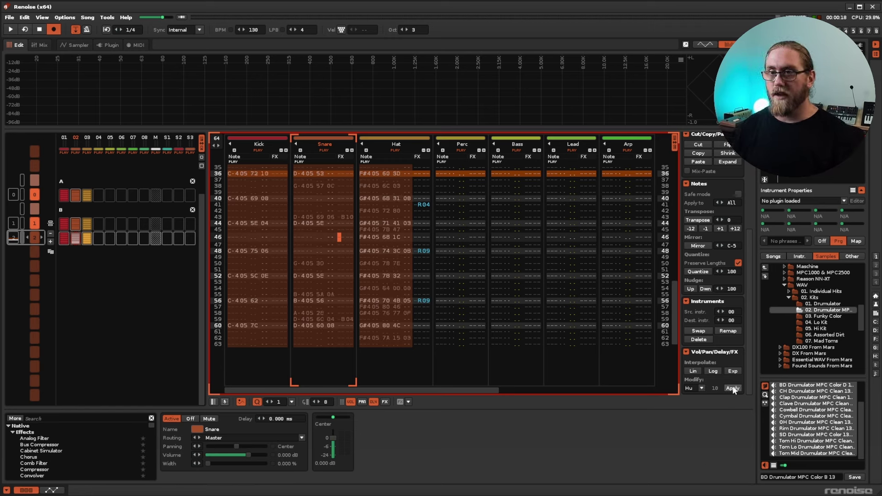
Play back the humanized drum beat.
scroll(262, 244, "up", 9)
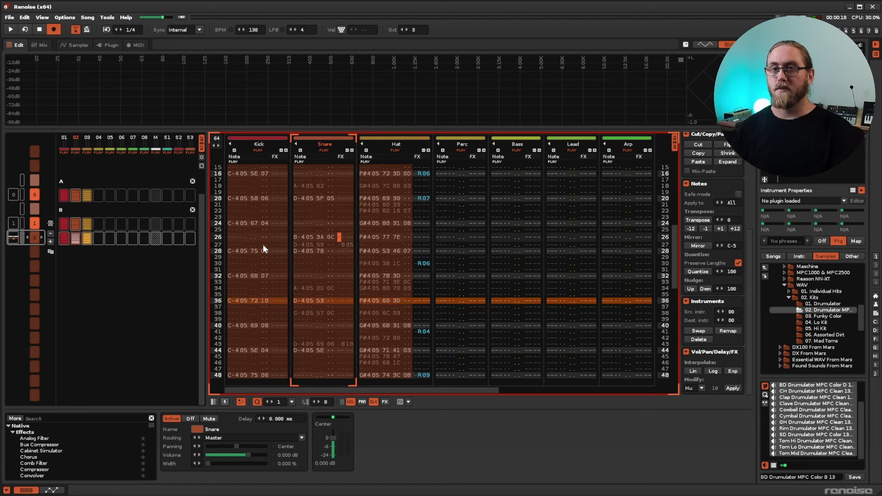
scroll(263, 244, "up", 1)
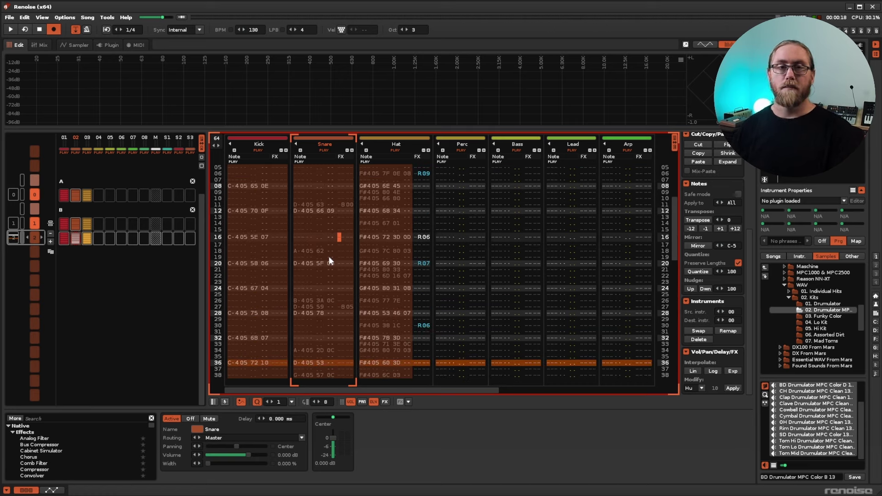
key("space")
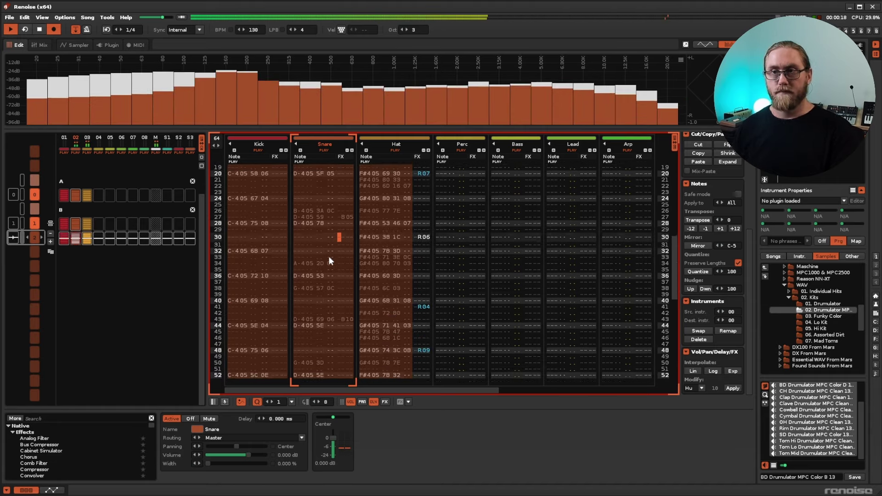
key("space")
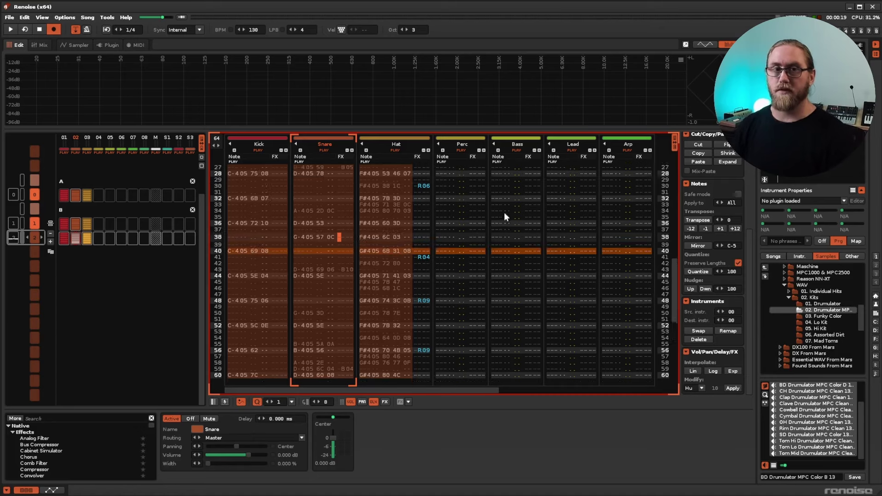
Solo the Perc track and place the cursor in the note column of its row 0.
scroll(499, 221, "up", 5)
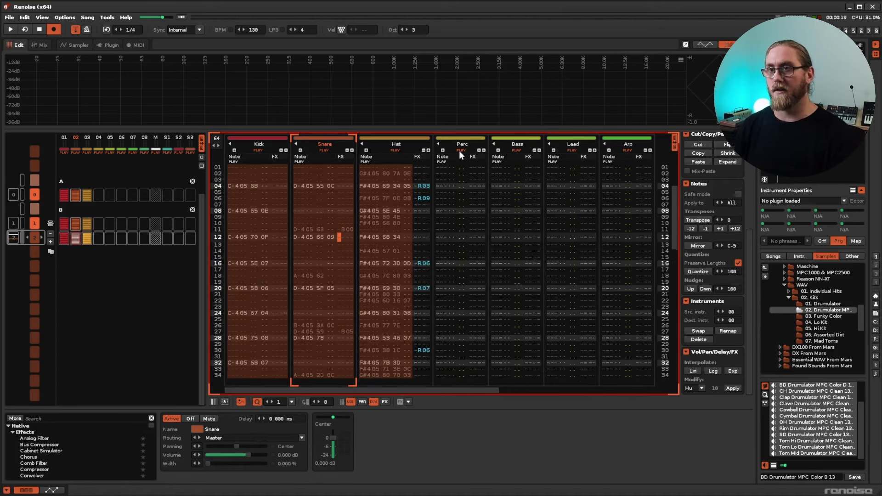
right_click(459, 150)
scroll(475, 299, "up", 3)
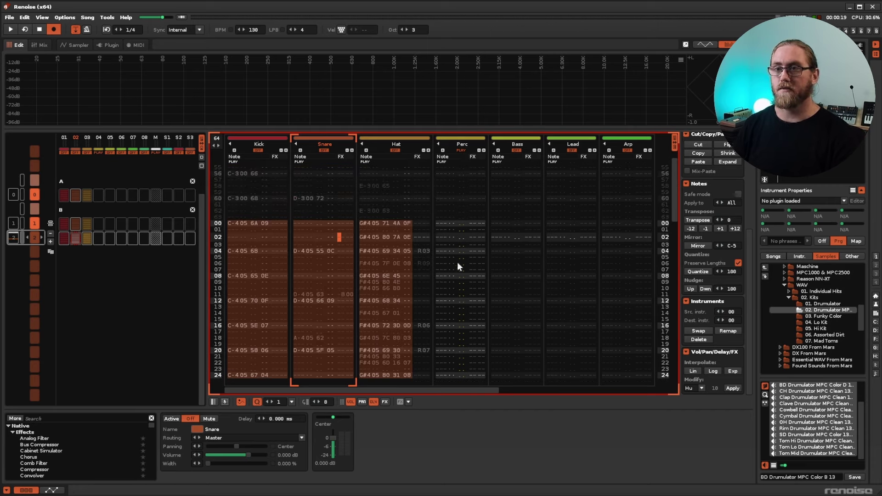
left_click(440, 223)
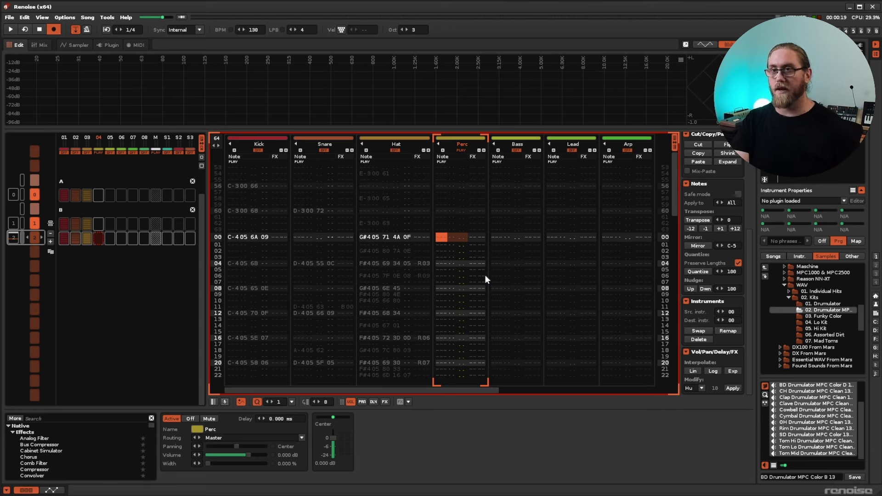
With an edit step of 1, enter F#4 notes on Perc rows 0–2, 4–6, 8–10 and 12–14.
key("q")
key("Up")
key("Up")
key("Up")
key("Up")
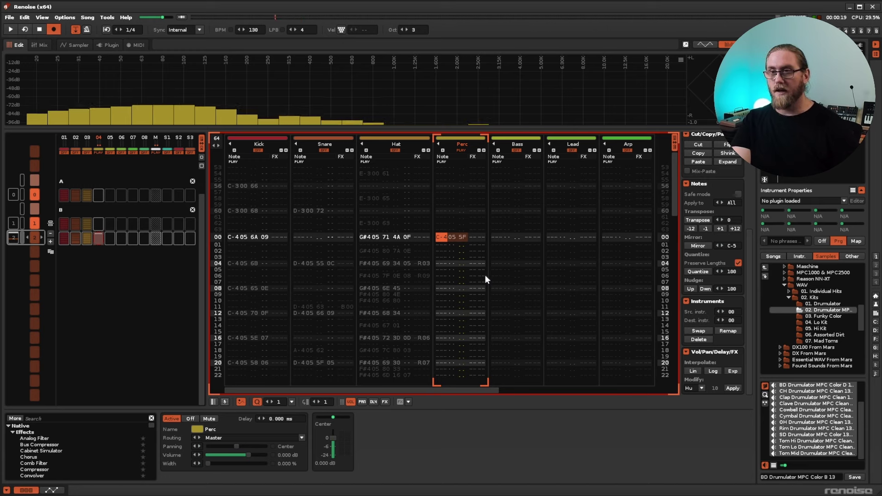
key("5")
key("5")
key("5")
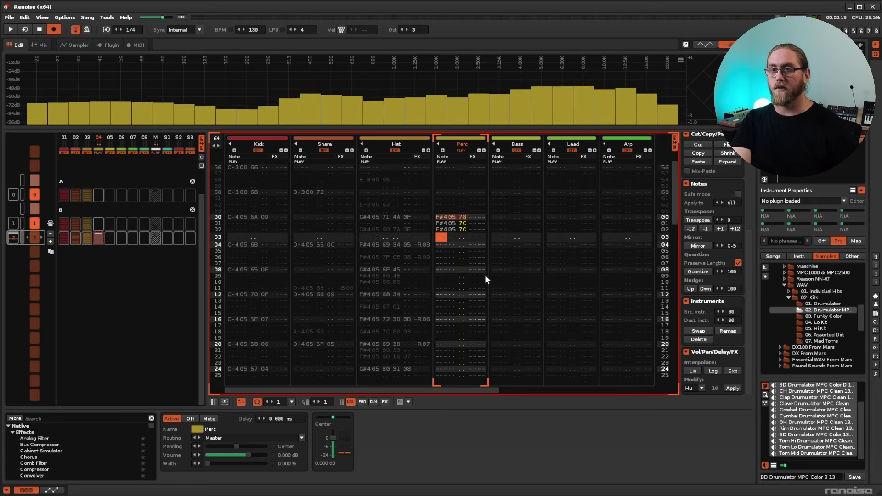
key("Down")
key("5")
key("5")
key("5")
key("Down")
key("5")
key("5")
key("5")
key("Down")
key("5")
key("5")
key("5")
Copy the Perc notes in rows 0 to 14 and paste them at row 16.
key("shift+Up")
key("shift+Up")
key("shift+Up")
key("shift+Up")
key("shift+Up")
key("shift+Up")
key("shift+Up")
key("shift+Up")
key("shift+Up")
key("shift+Up")
key("shift+Up")
key("shift+Up")
key("shift+Up")
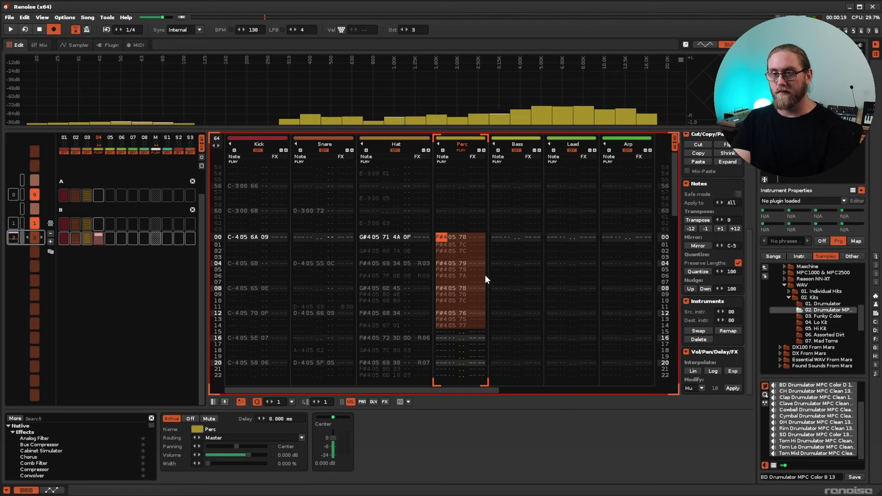
key("ctrl+c")
key("Down")
key("Down")
key("Down")
key("Down")
key("Down")
key("Down")
key("Down")
key("Down")
key("Down")
key("Down")
key("Down")
key("Down")
key("Down")
key("Down")
key("Down")
key("Down")
key("ctrl+v")
Paste the copied Perc notes at rows 32 and 48, and play the soloed track briefly.
key("Down")
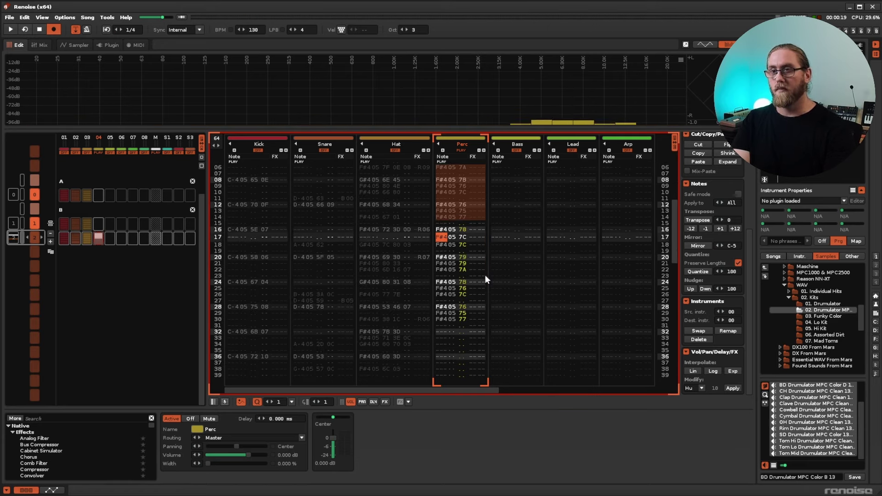
key("Down")
key("Down")
key("Down")
key("Down")
key("Down")
key("Down")
key("Down")
key("Down")
key("Down")
key("Down")
key("Down")
key("Down")
key("Down")
key("Down")
key("Down")
key("ctrl+v")
key("Down")
key("Down")
key("Down")
key("Down")
key("Down")
key("Down")
key("Down")
key("Down")
key("Down")
key("Down")
key("Down")
key("Down")
key("Down")
key("Down")
key("Down")
key("Down")
key("ctrl+v")
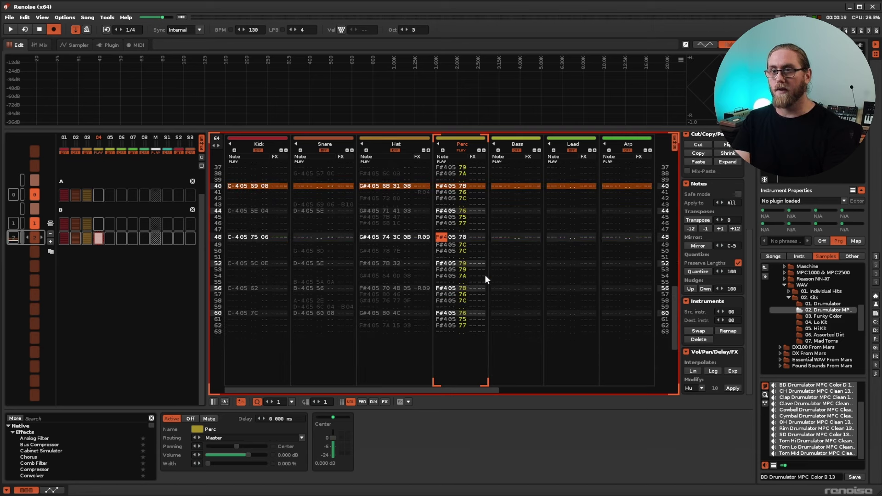
key("space")
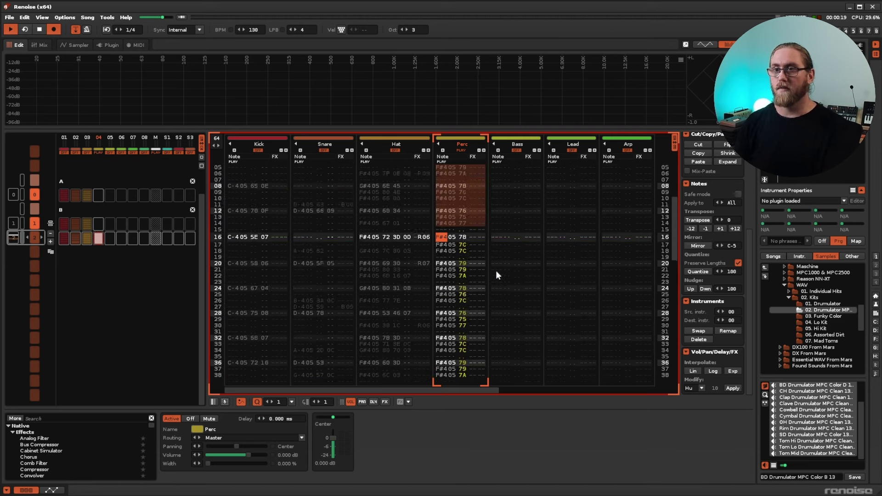
key("space")
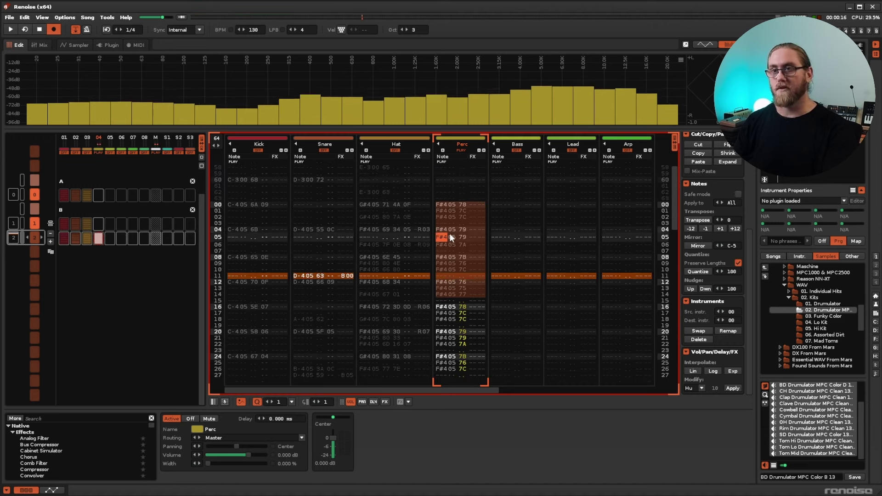
Show the Perc track's delay column and, with an edit step of 4, enter delay 50 on the second note of each triplet from row 1.
left_click(473, 225)
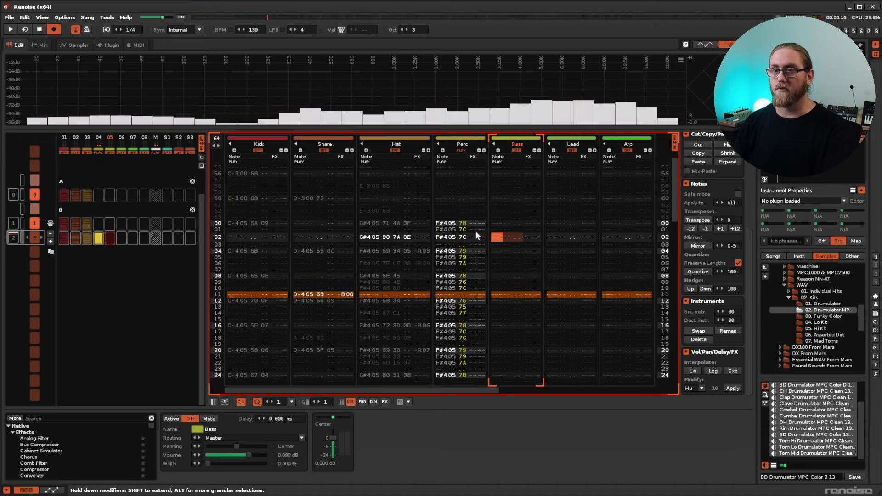
left_click(373, 402)
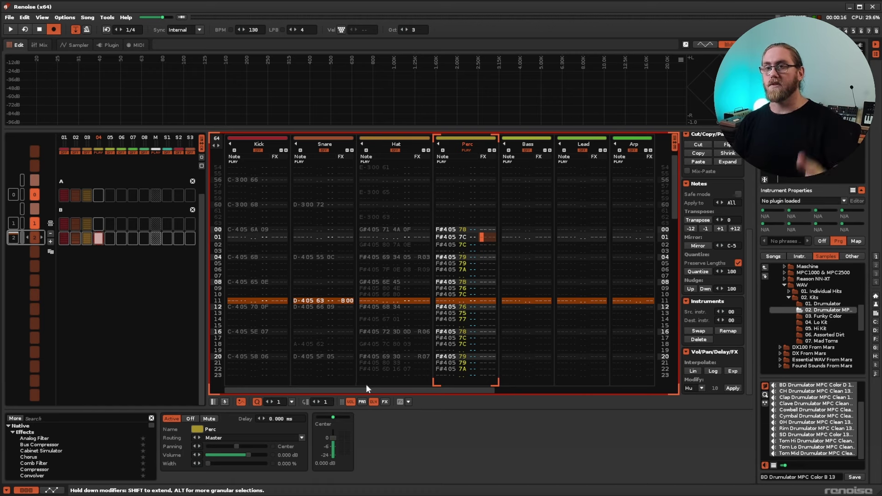
left_click(471, 236)
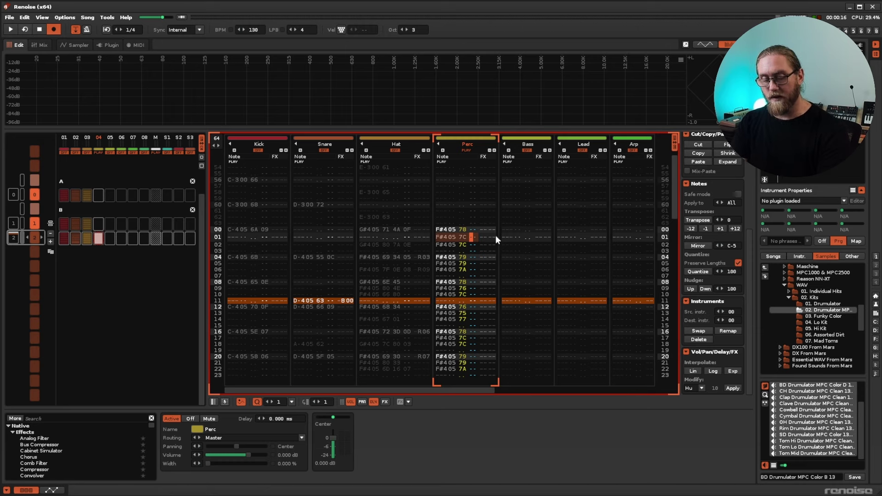
type("5050")
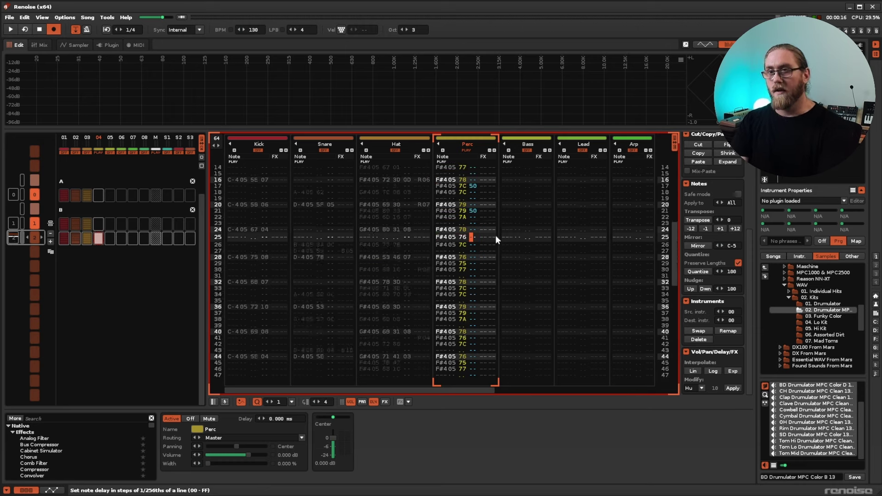
Change the delay of the second note in every Perc triplet to 55, including the one on row 9.
type("555555555555555")
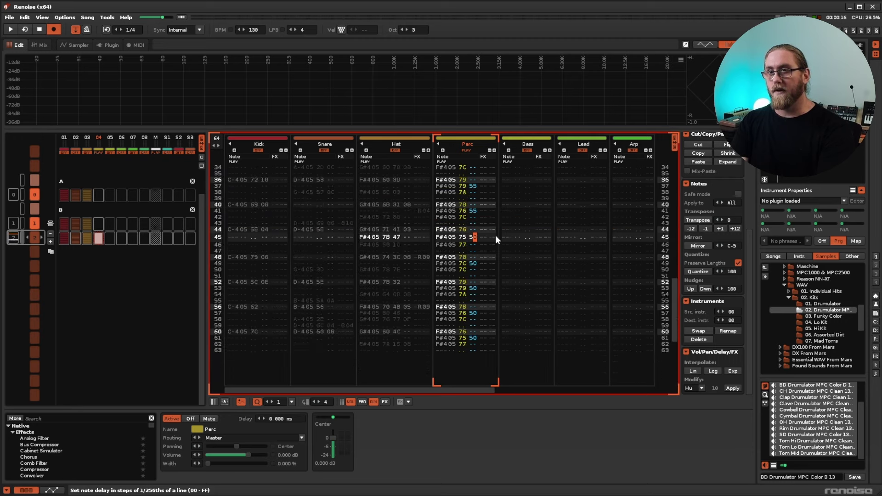
key("Down")
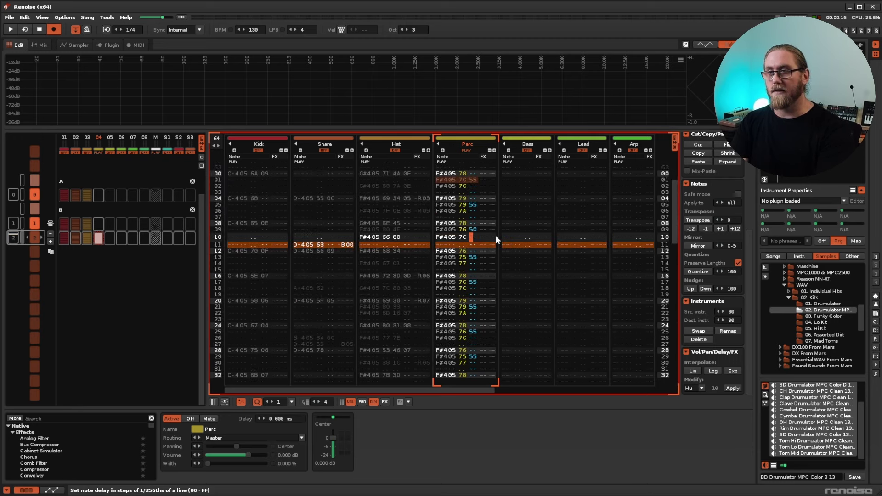
key("Up")
key("Up")
key("Right")
type("5")
key("Up")
key("Up")
key("Up")
key("ctrl+z")
type("5")
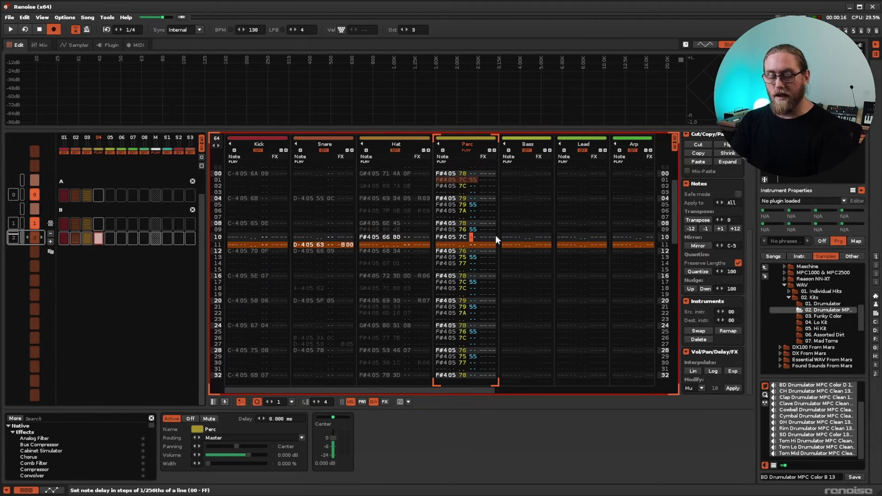
Set the delay of the third note in every Perc triplet to A8.
type("A0")
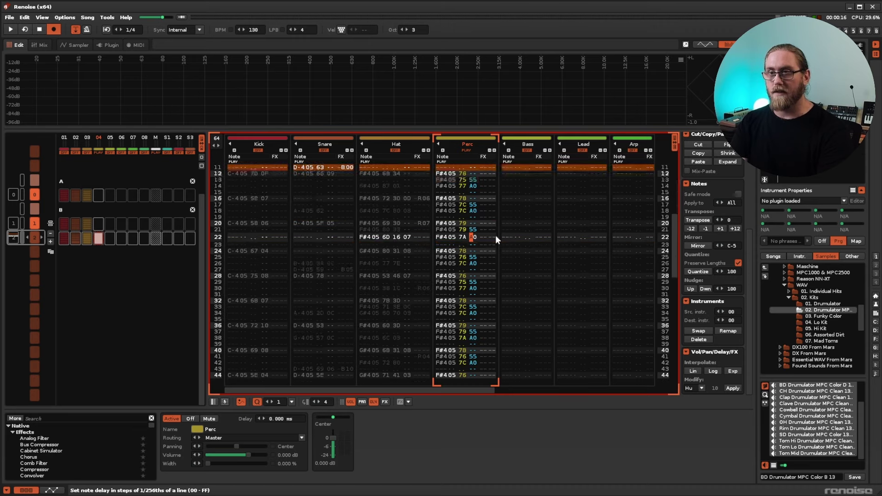
type("A0A0A8")
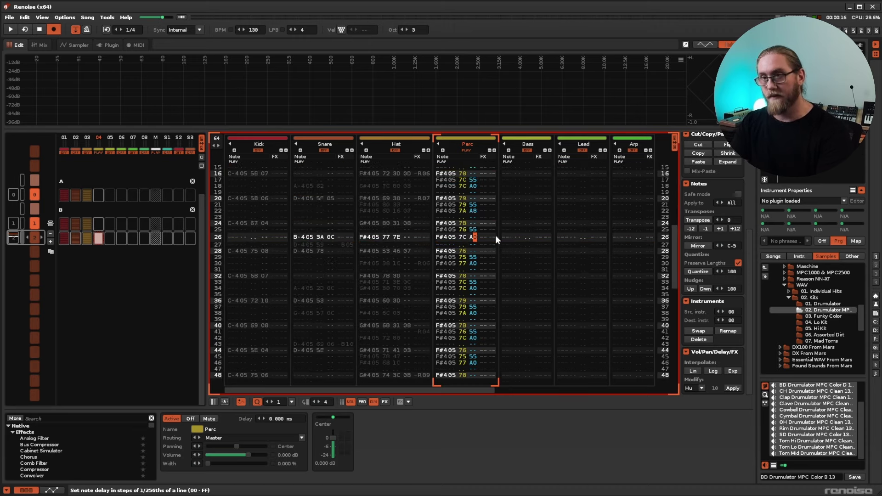
type("8")
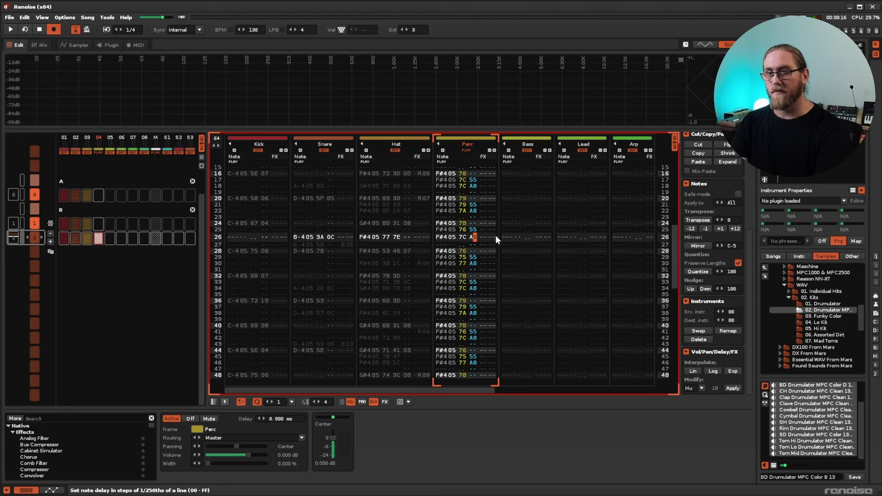
Play the pattern and turn the Snare and Kick tracks back on to hear the delayed Perc triplets against them.
key("space")
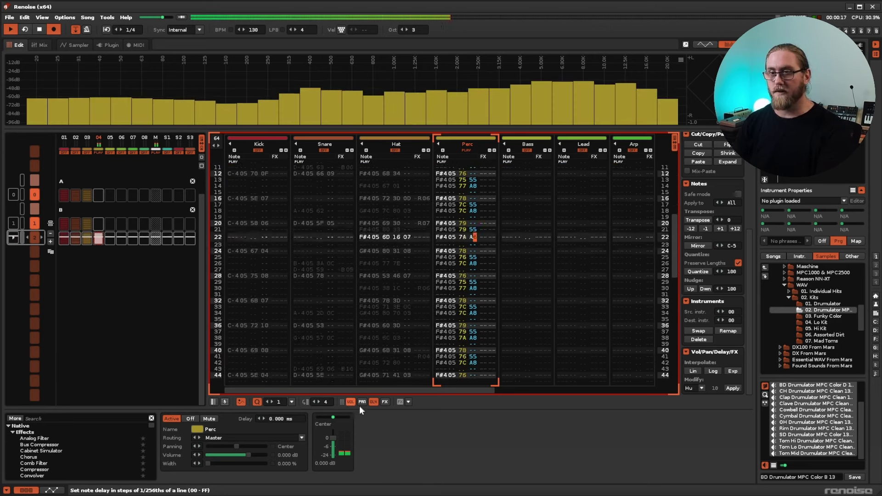
left_click(373, 402)
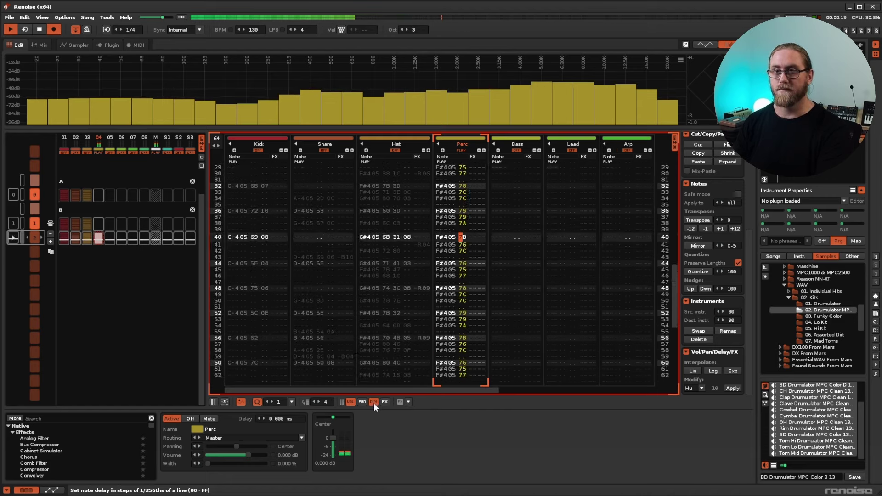
left_click(374, 403)
left_click(323, 150)
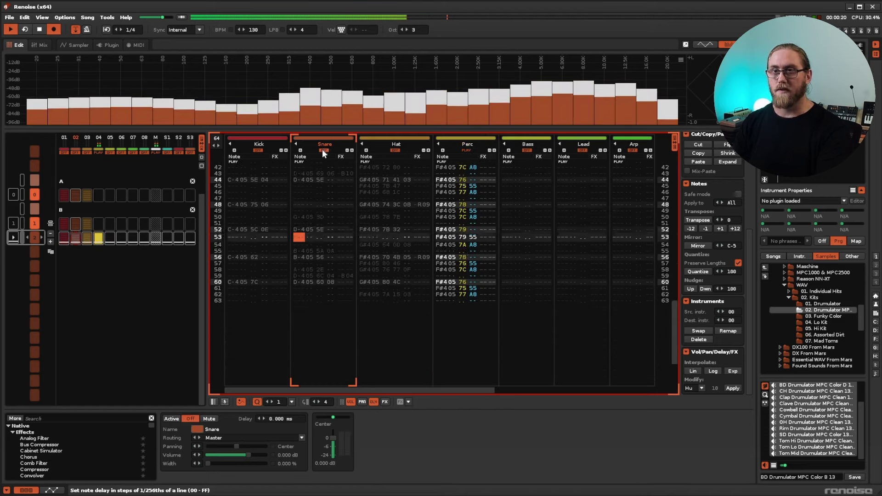
left_click(259, 150)
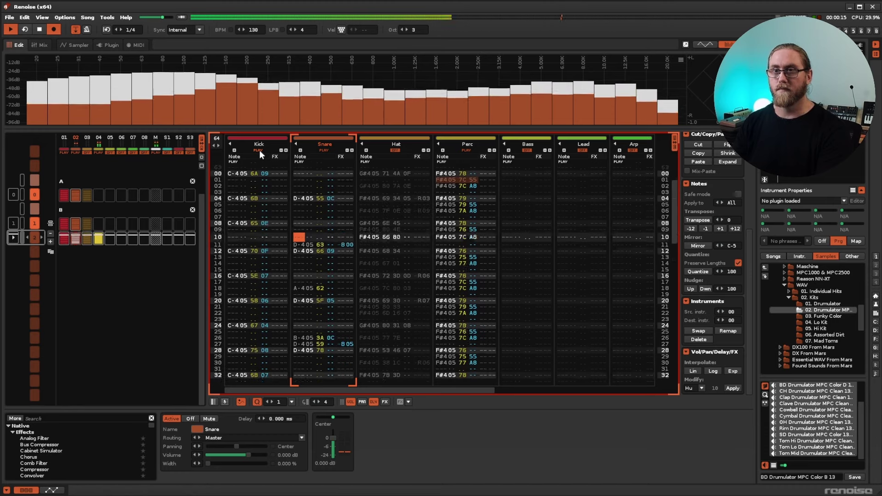
key("space")
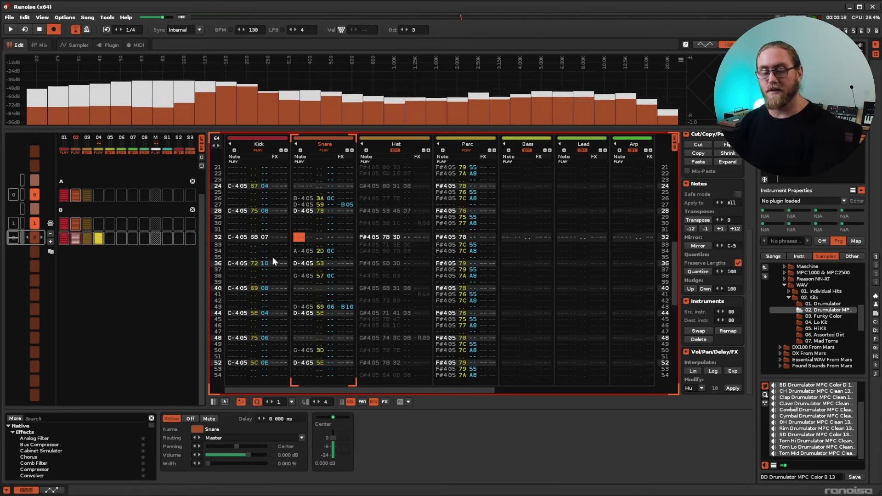
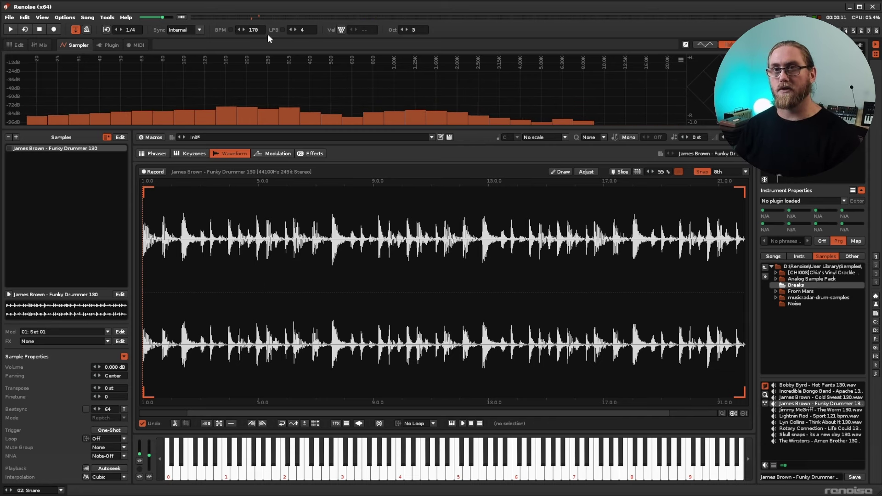
Lower the tempo to 143 BPM and audition the Funky Drummer sample with Beatsync enabled at 64 lines.
left_click_drag(246, 28, 247, 63)
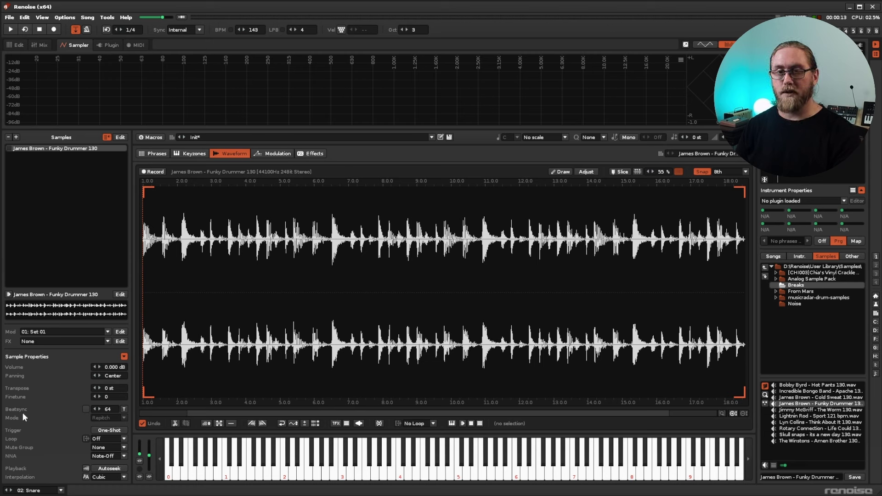
left_click(86, 408)
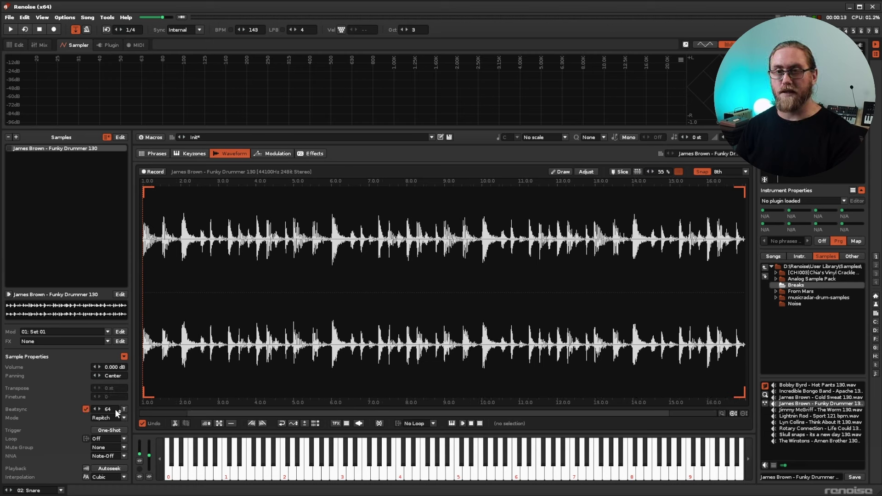
key("n")
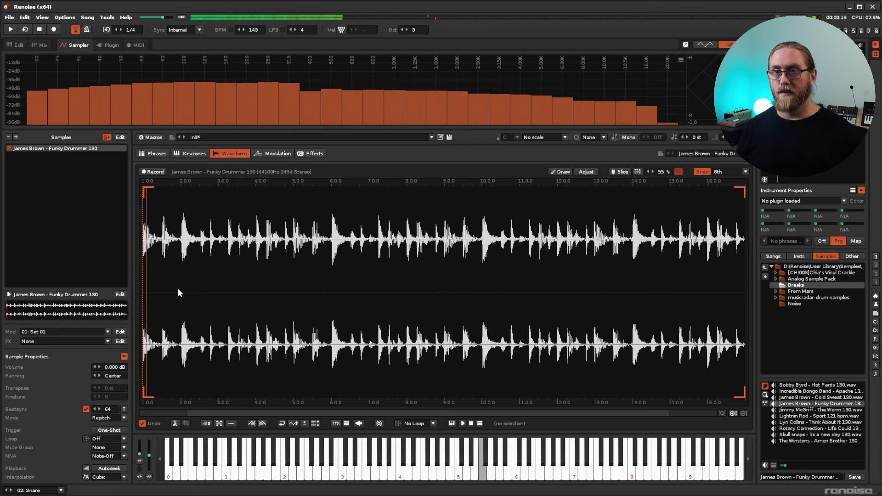
key("m")
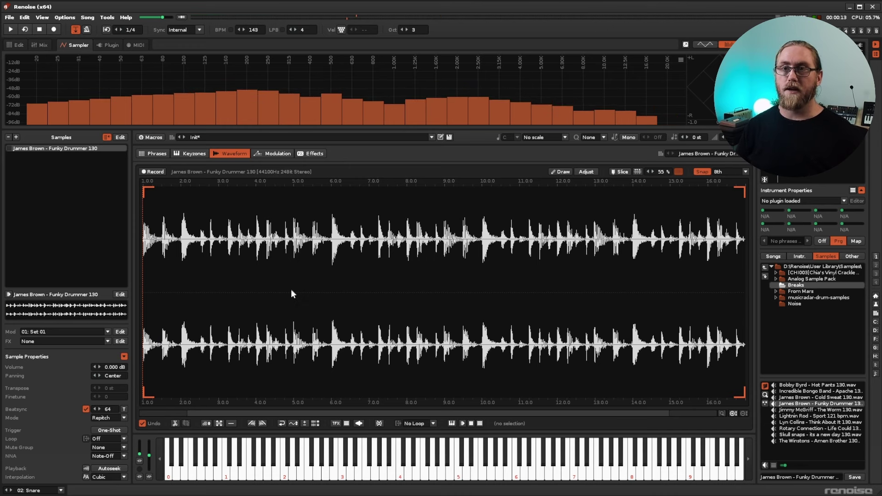
Set the Beatsync mode to Time-Stretch (Percussion) and audition the Funky Drummer break.
left_click(116, 417)
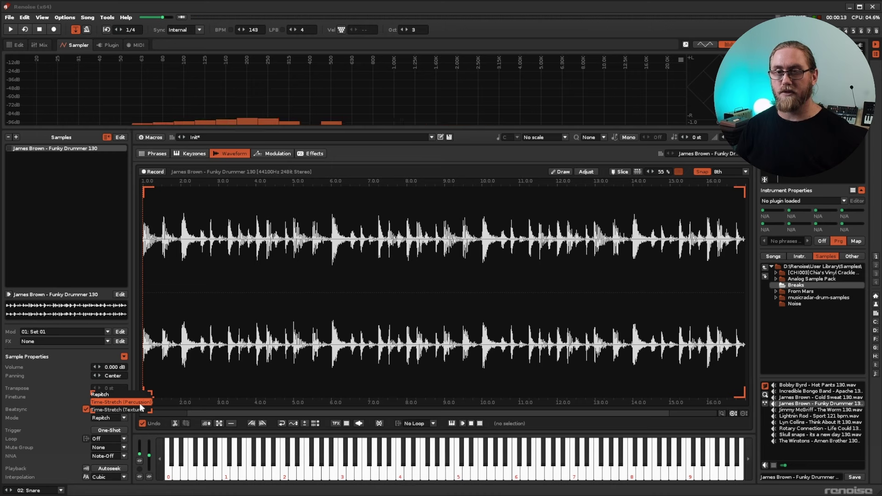
key("Escape")
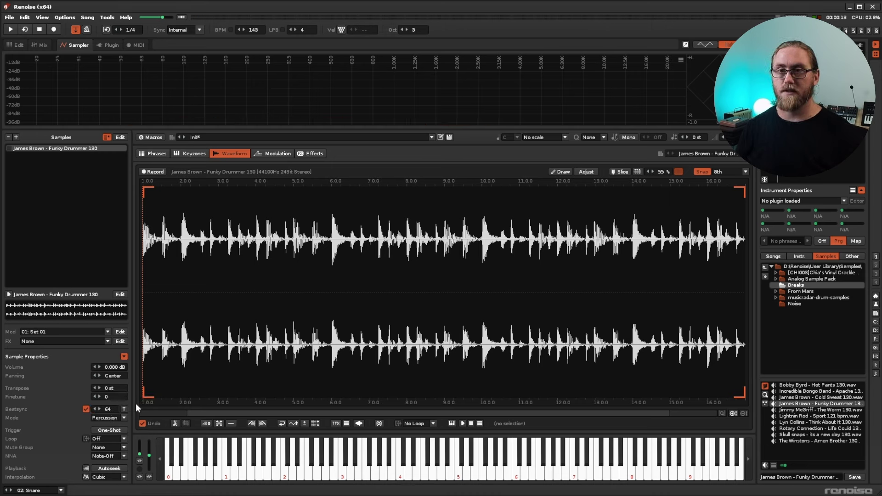
key("h")
key("j")
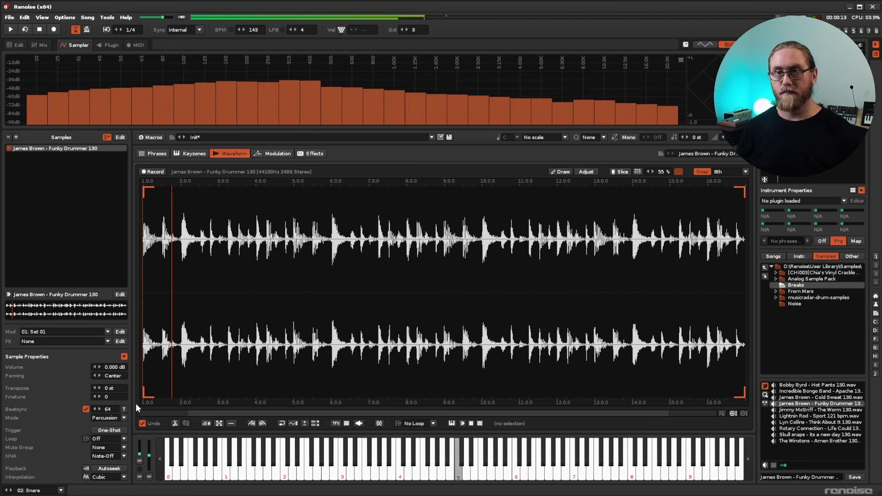
key("m")
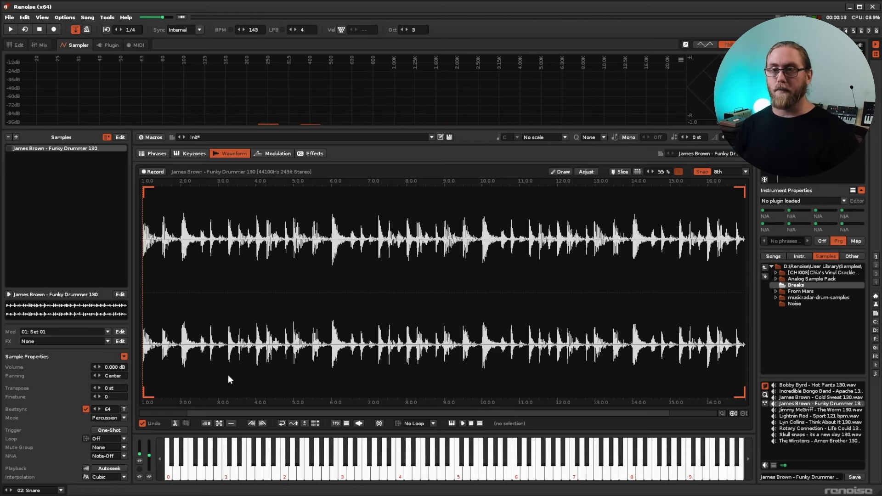
left_click(18, 45)
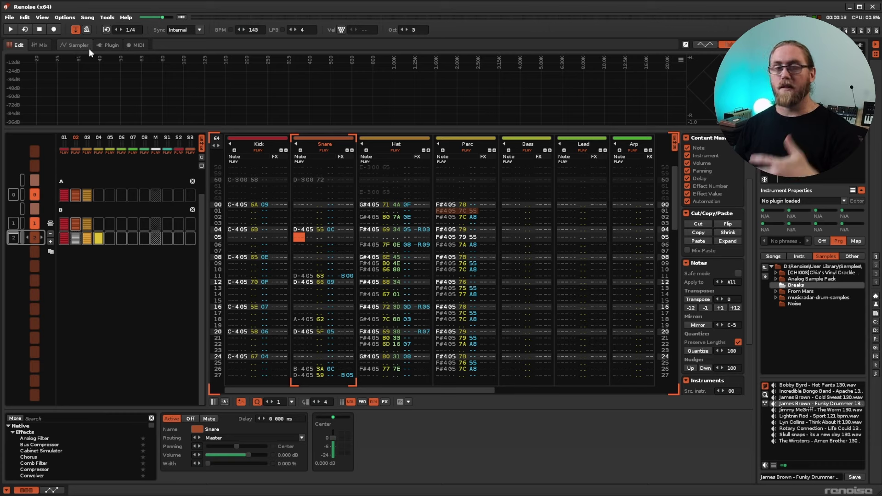
left_click(74, 46)
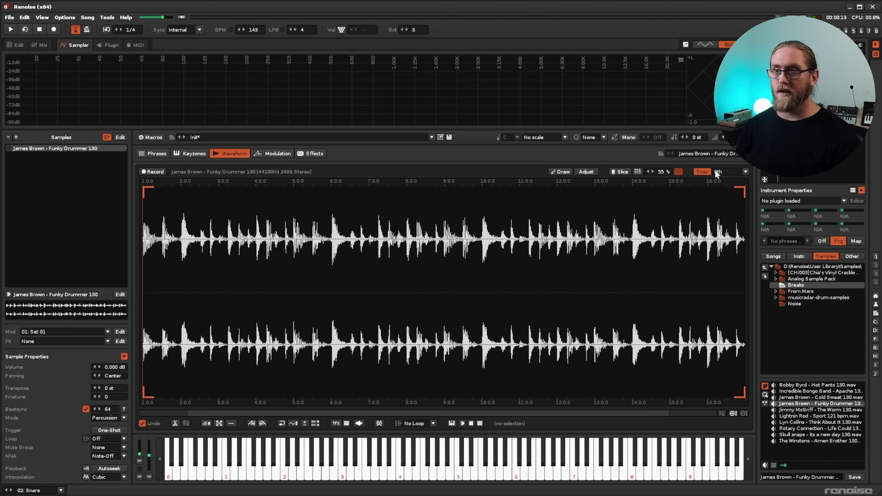
Turn on slicing for the Funky Drummer waveform and add slice markers on beats 2, 3, 4, 5 and 6.
left_click(620, 171)
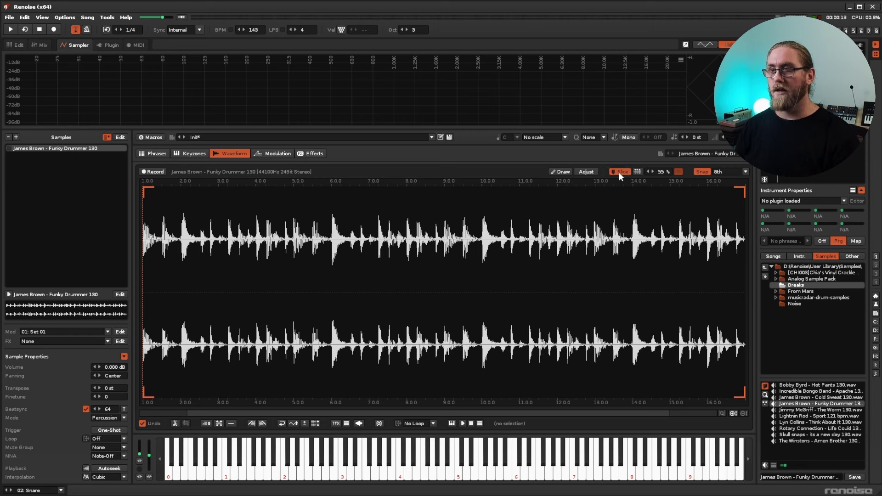
double_click(182, 199)
double_click(226, 197)
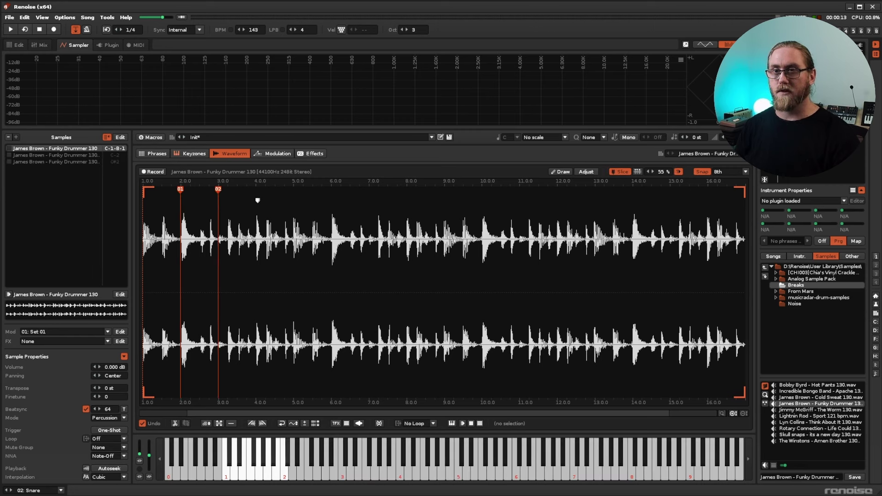
double_click(256, 195)
double_click(297, 190)
double_click(331, 197)
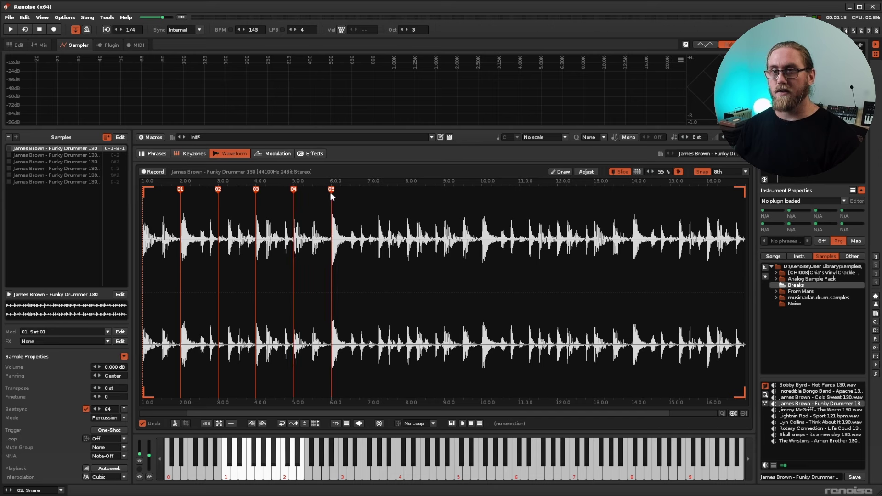
Add slice markers on beats 7, 8, 9 and 10 of the break, moving misplaced ones onto the beat.
double_click(356, 189)
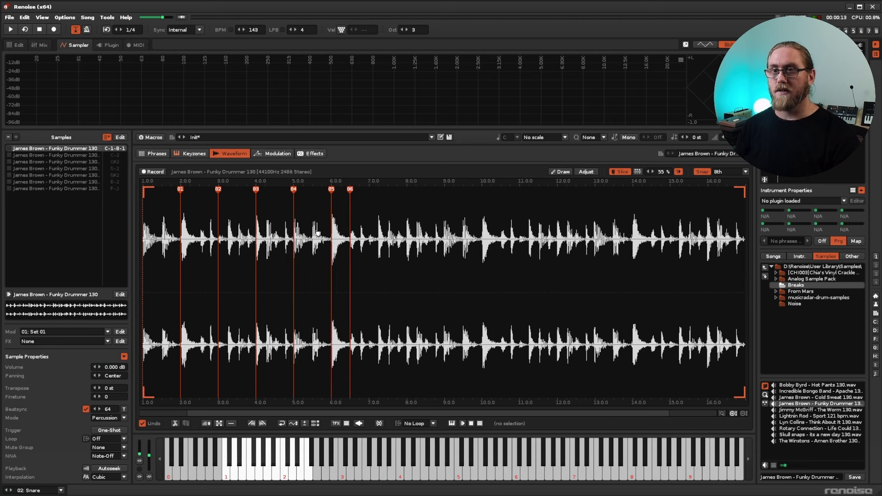
left_click_drag(359, 189, 371, 190)
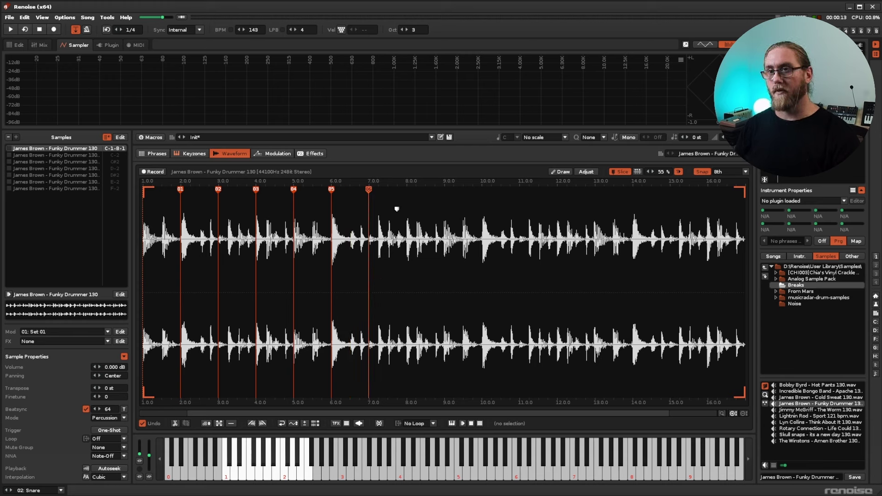
double_click(389, 189)
left_click_drag(388, 188, 405, 189)
double_click(434, 194)
double_click(477, 191)
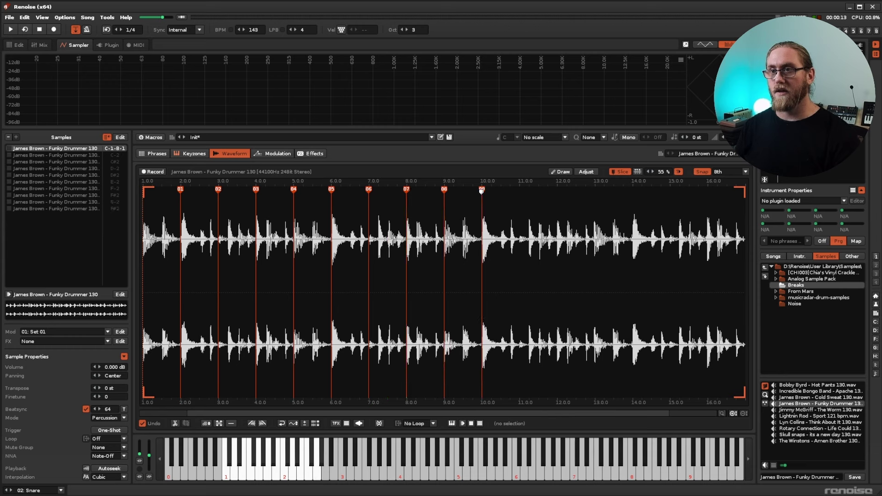
Add slice markers on beats 11 through 16 of the Funky Drummer break, moving misplaced ones onto the beat.
double_click(506, 192)
left_click_drag(507, 190, 530, 186)
double_click(538, 188)
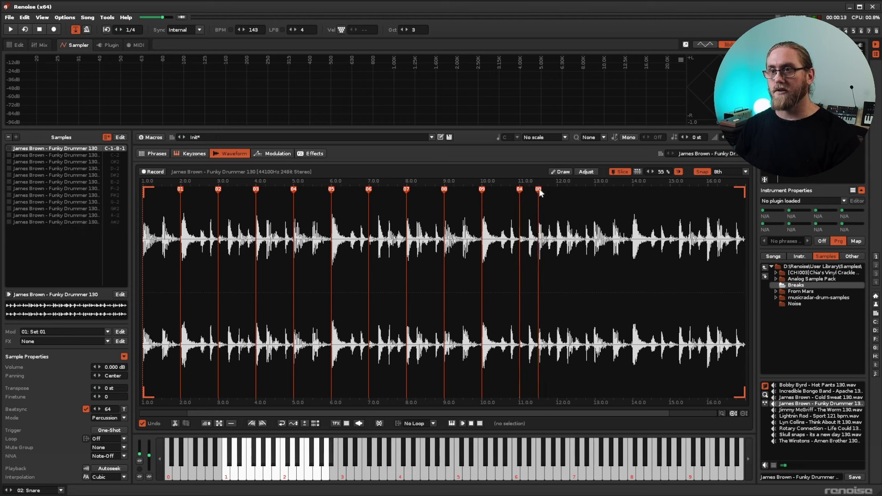
left_click_drag(541, 190, 559, 190)
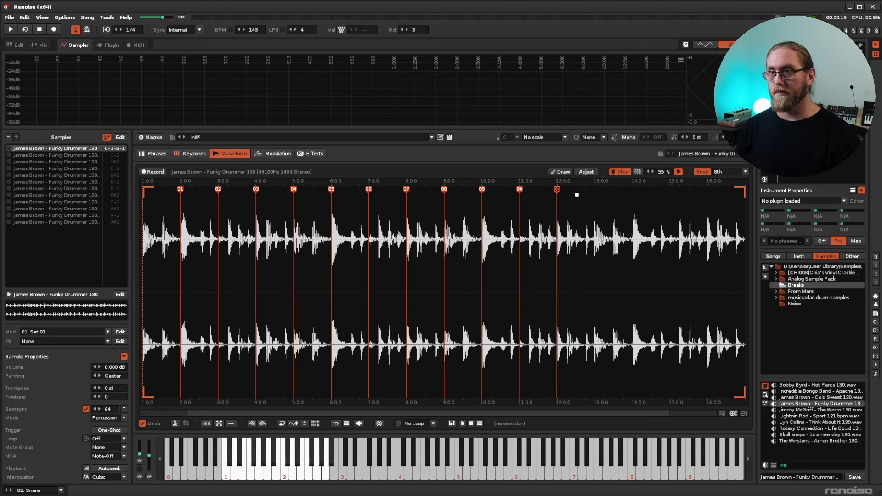
double_click(593, 189)
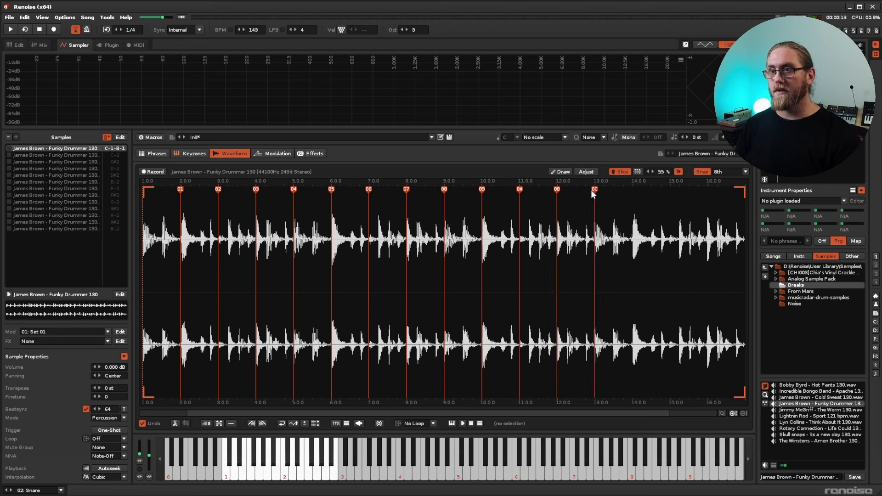
double_click(632, 188)
double_click(674, 187)
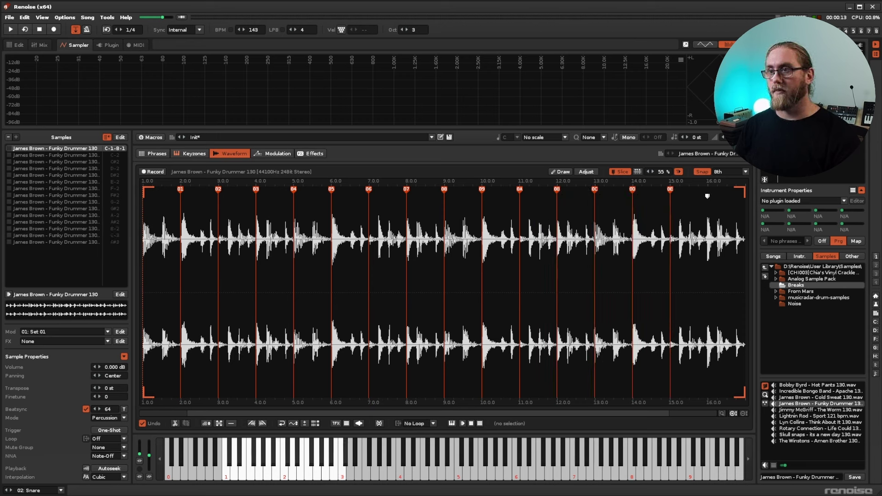
double_click(705, 188)
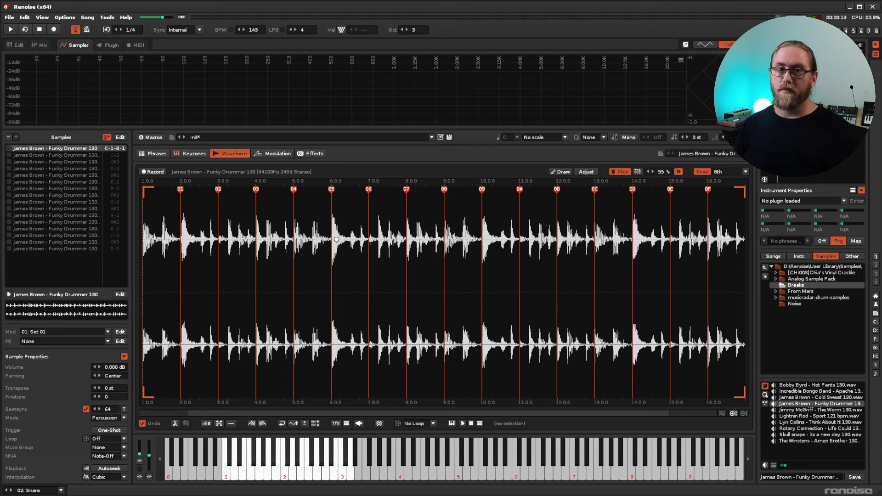
Display the automatic keyzone mapping of the sliced break from C-1 to D-3.
left_click(184, 153)
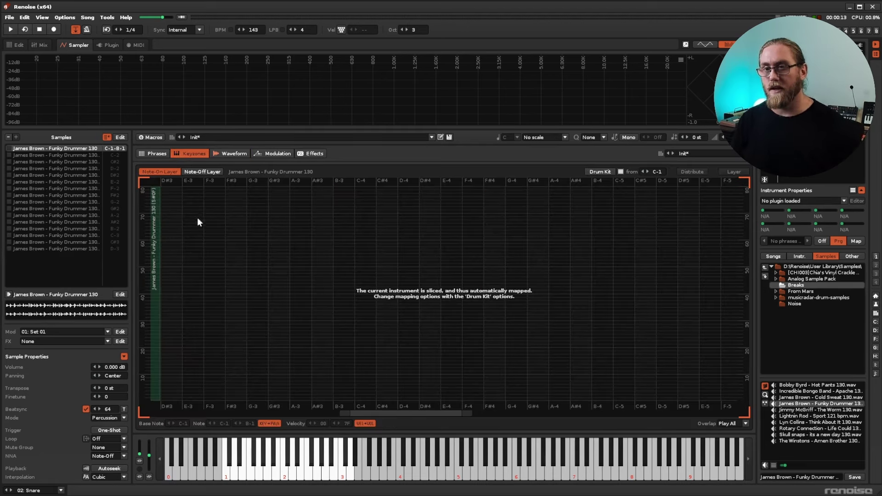
scroll(364, 406, "down", 2)
scroll(353, 411, "down", 3)
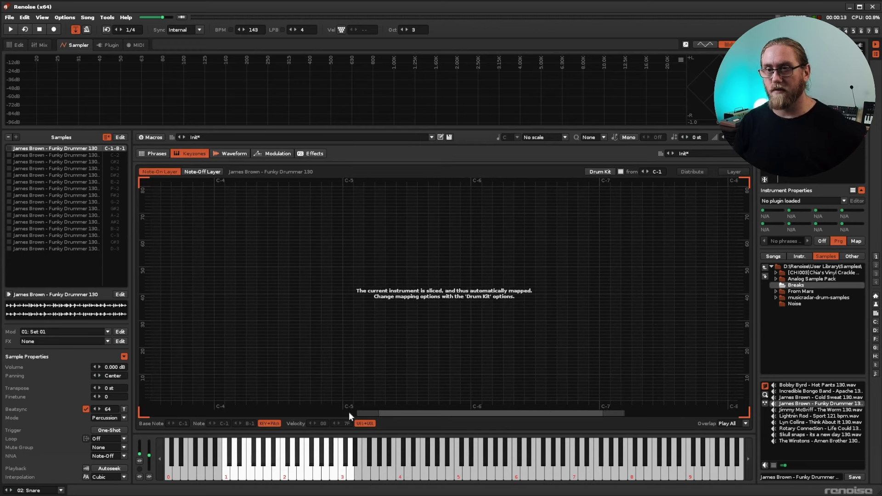
left_click_drag(393, 413, 235, 409)
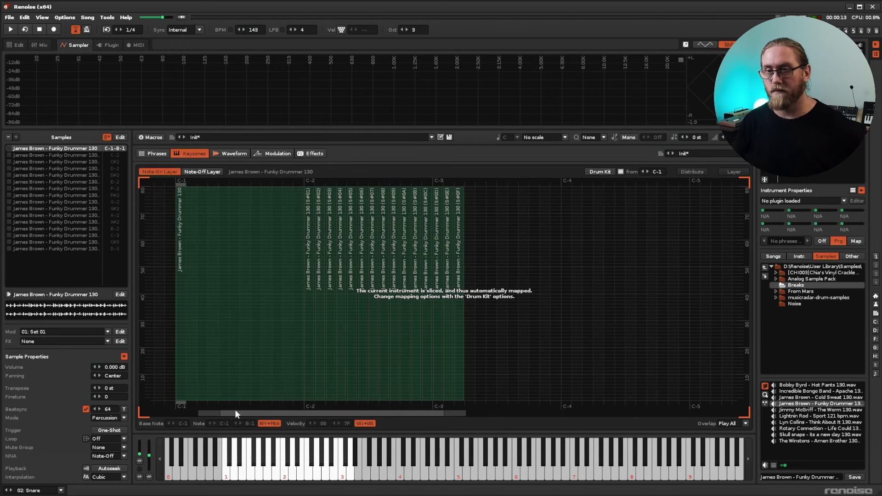
Audition the Funky Drummer slices one after another across the mapped notes from C-2 to D-3.
key("z")
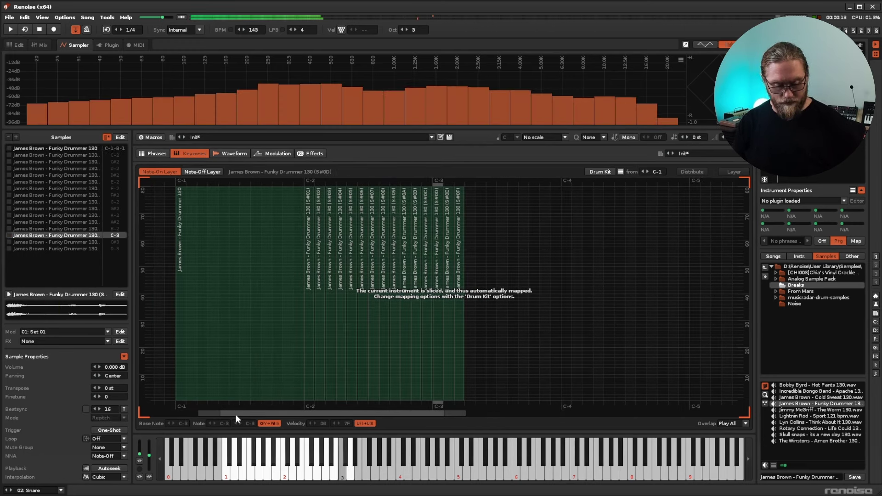
key("s")
key("x")
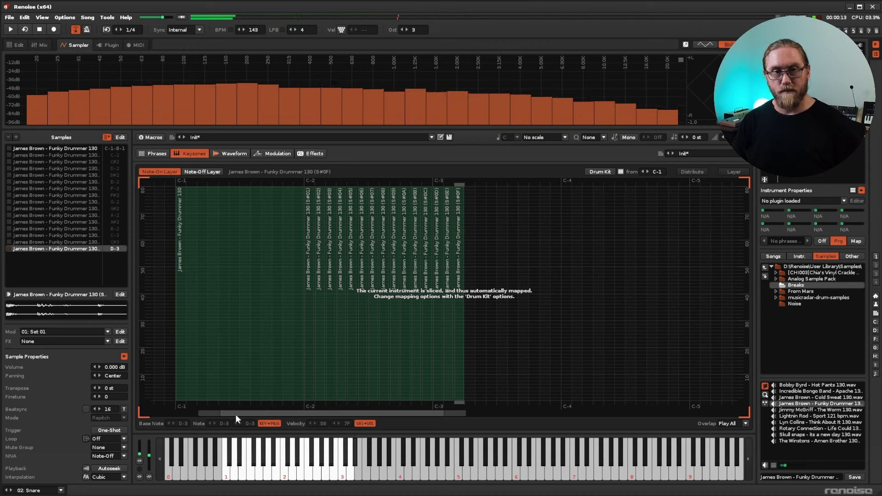
key("x")
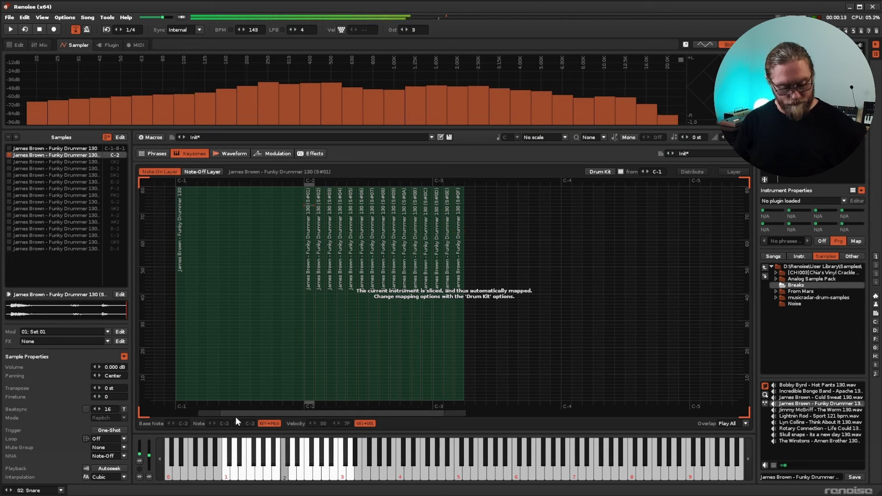
key("d")
key("c")
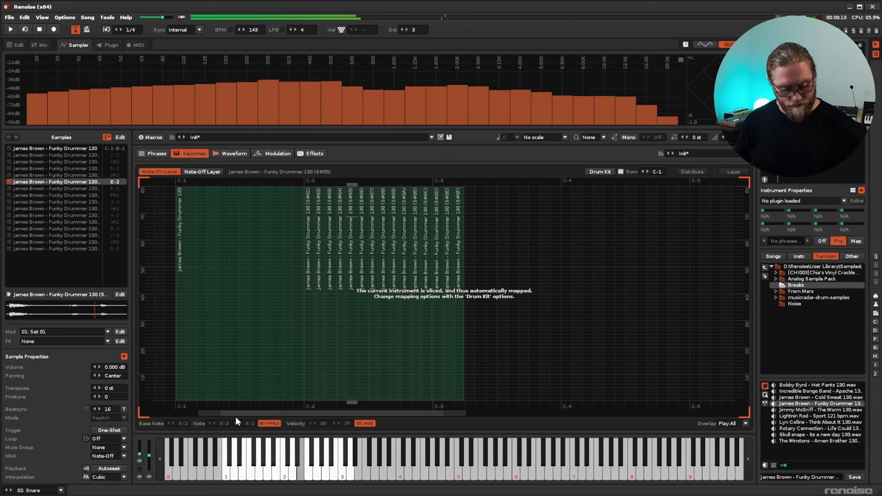
key("v")
key("g")
key("b")
key("h")
key("n")
key("j")
key("m")
key("comma")
key("l")
key("period")
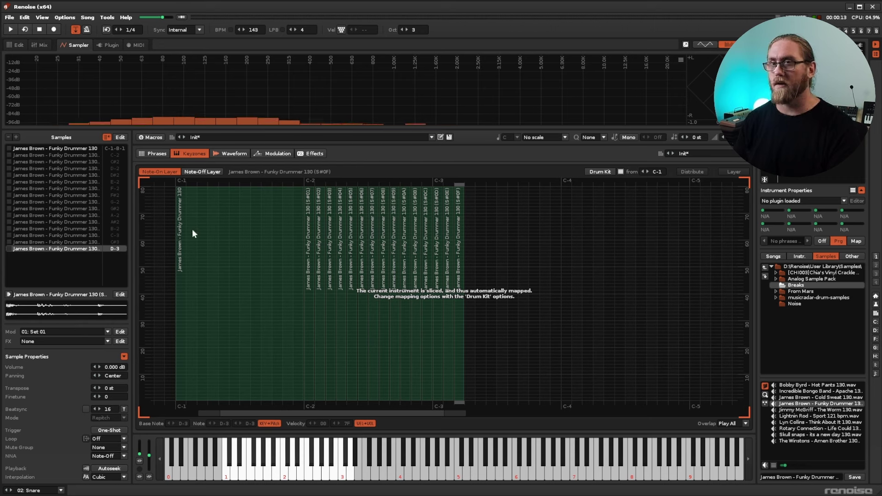
Create a sample FX chain for the break with a Bus Compressor, set the threshold to -7.92 dB, and raise its ratio and makeup gain.
left_click(310, 155)
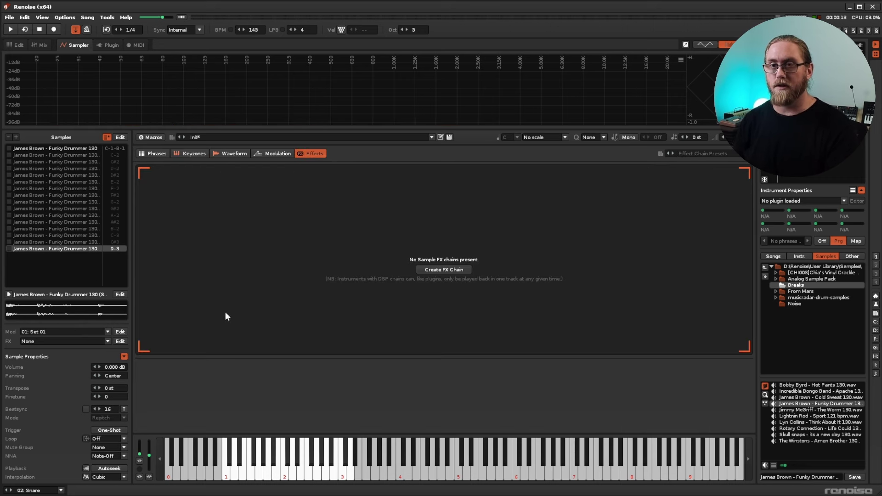
left_click(449, 270)
left_click_drag(180, 391, 369, 372)
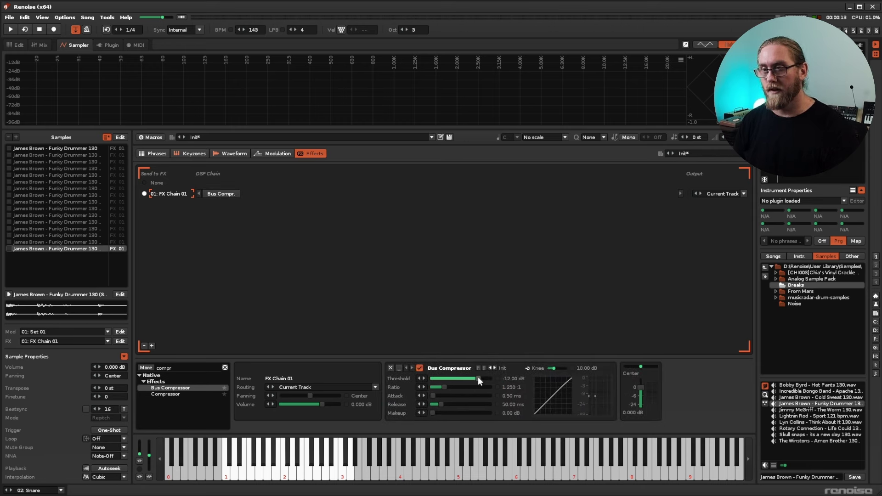
key("space")
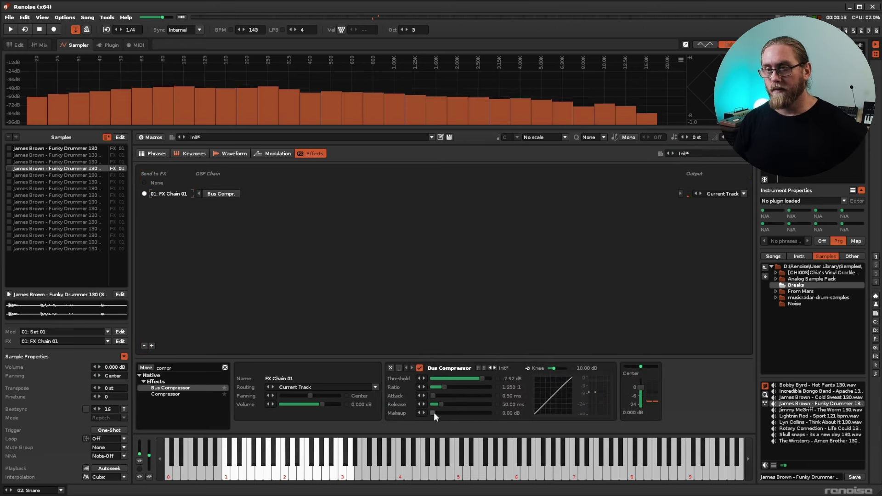
left_click_drag(451, 387, 473, 387)
left_click_drag(442, 413, 469, 413)
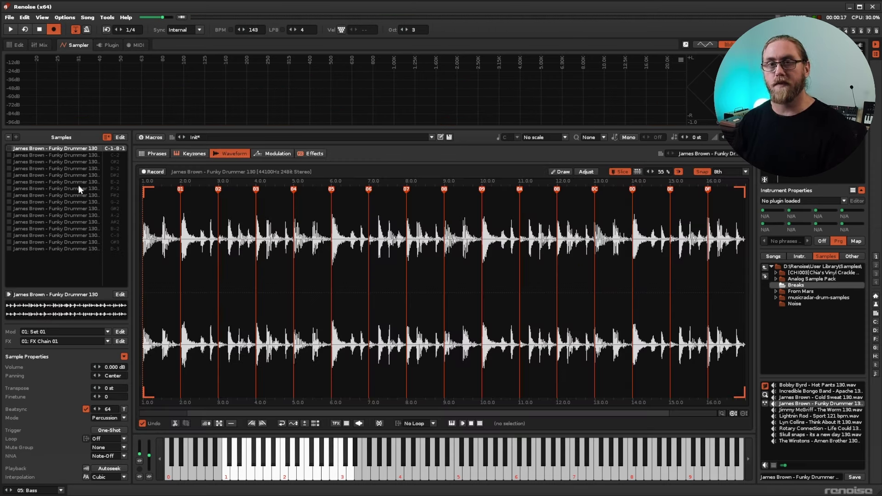
Enable Beatsync at 4 lines for all the slices from C-2 to D-3 together.
left_click(51, 156)
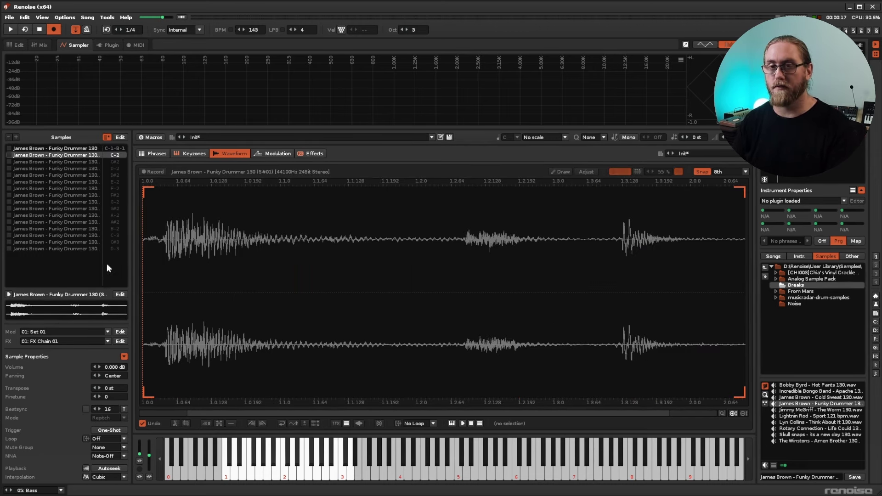
left_click(67, 249, "shift")
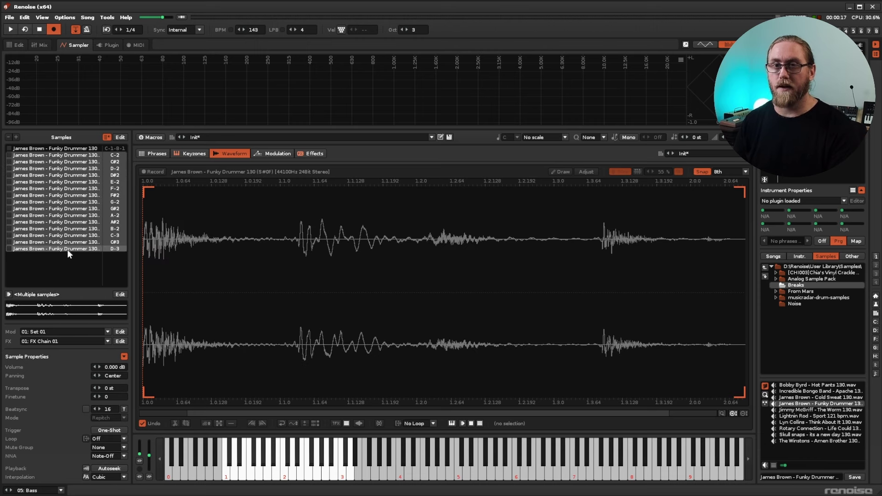
left_click(86, 409)
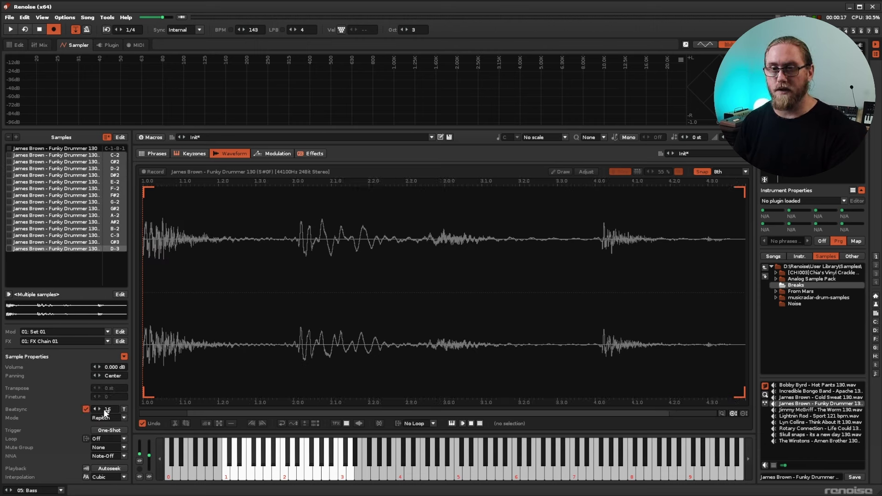
left_click_drag(110, 406, 110, 431)
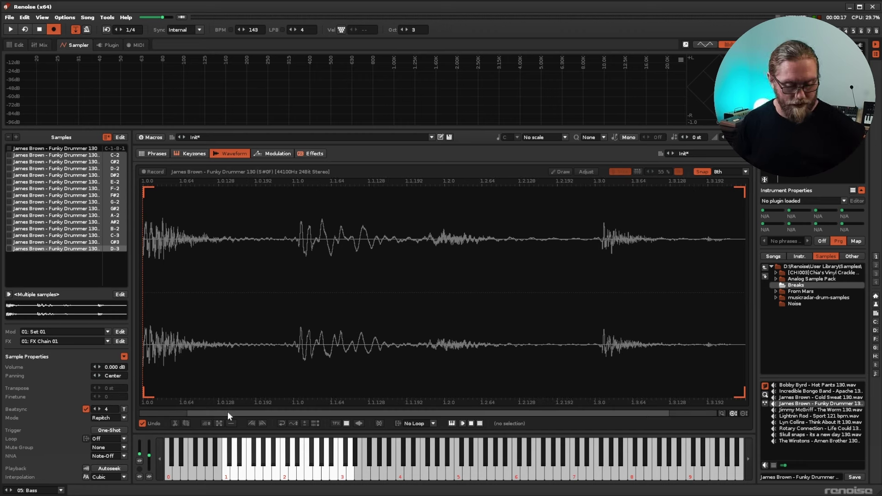
Audition the beat-synced slices in Repitch mode at slower tempos of 86 and 84 BPM.
key("s")
key("x")
key("d")
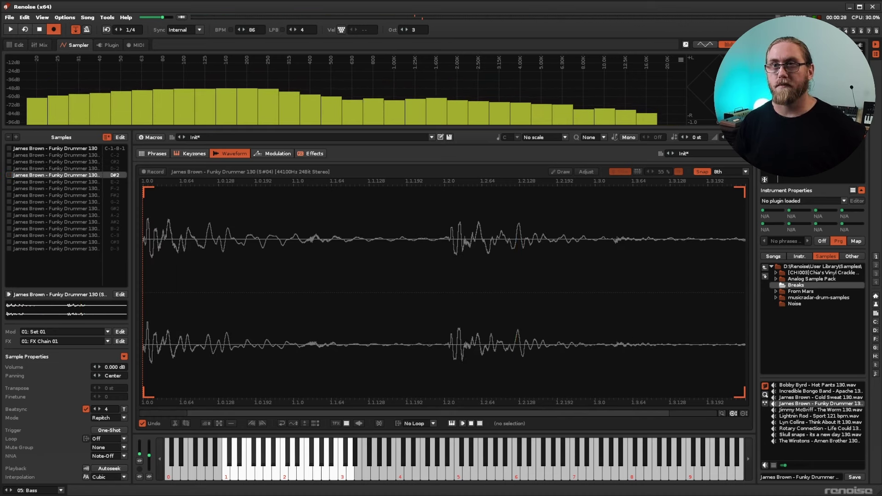
key("z")
key("s")
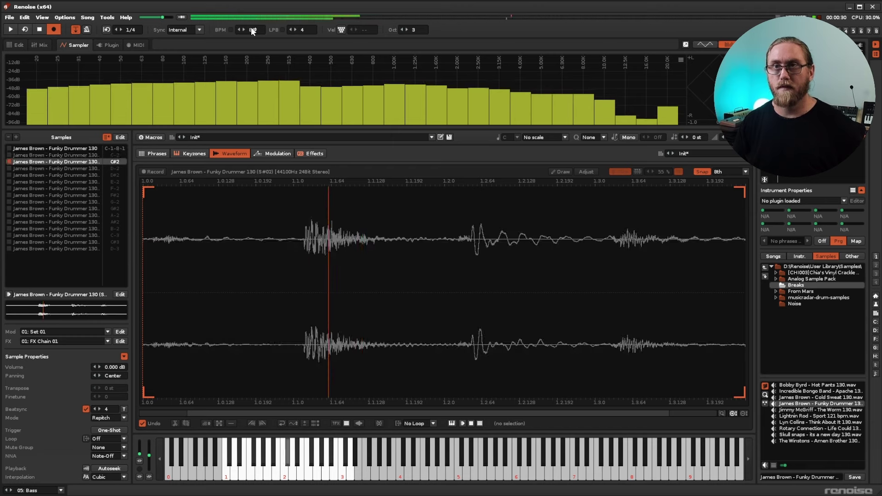
key("x")
key("d")
key("c")
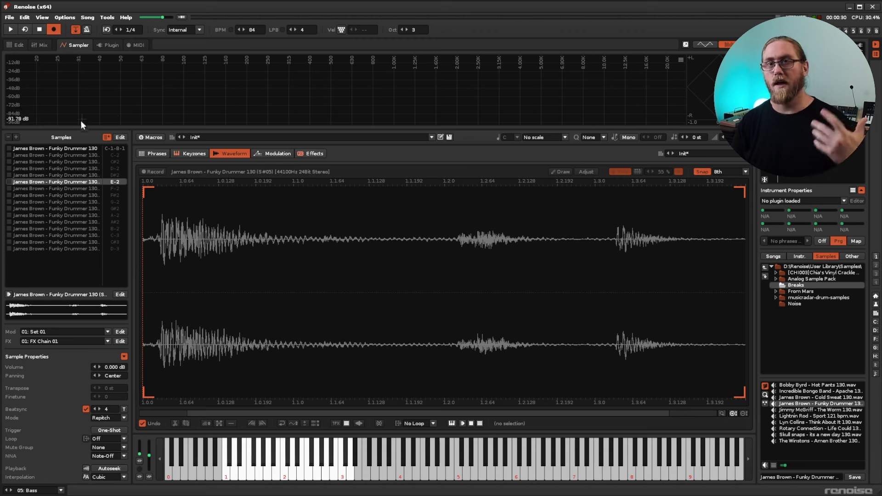
Set the song tempo to 130 BPM.
double_click(252, 29)
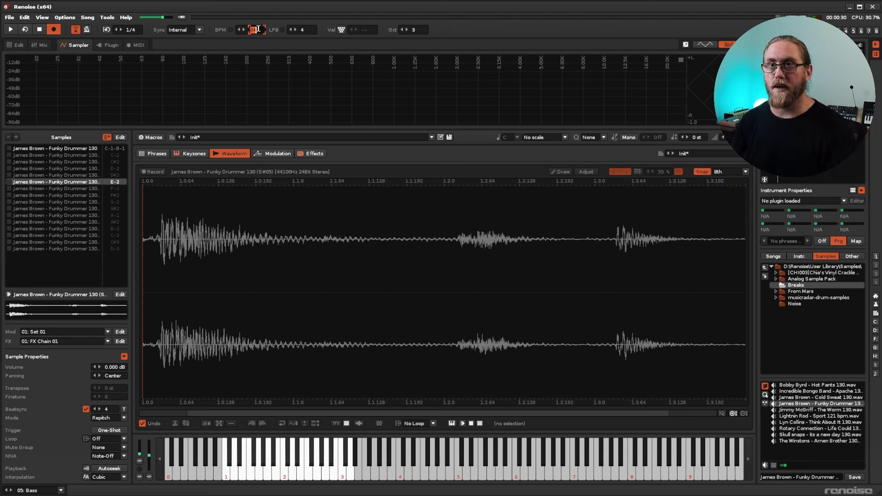
type("130")
key("Return")
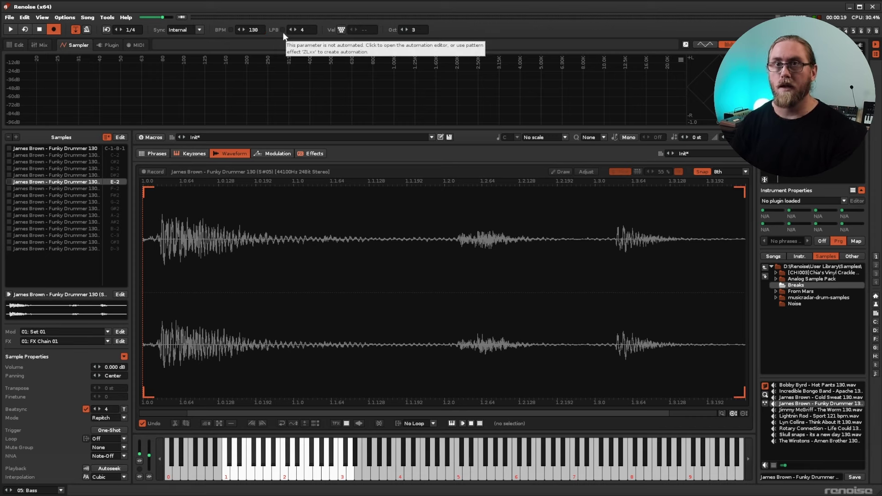
Enter the break slices C-2 through D#3 every four lines from line 00 in the pattern's Bass track and play them back.
left_click(18, 46)
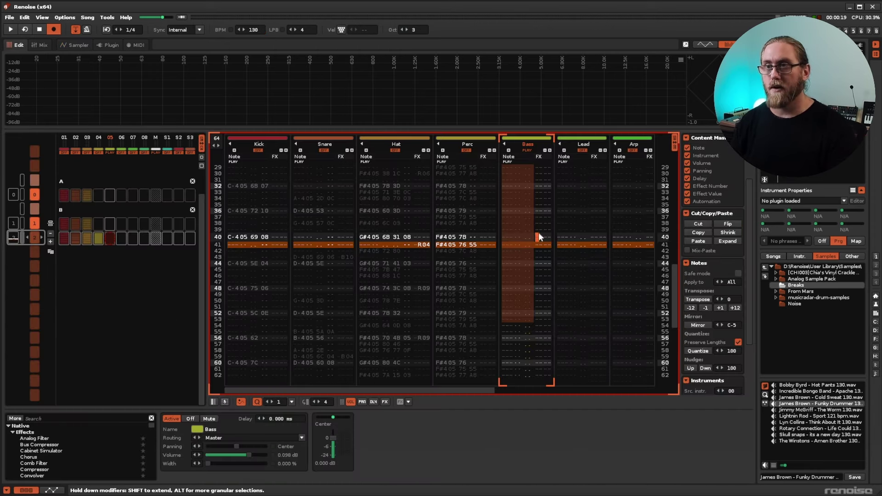
left_click(510, 236)
left_click(510, 231)
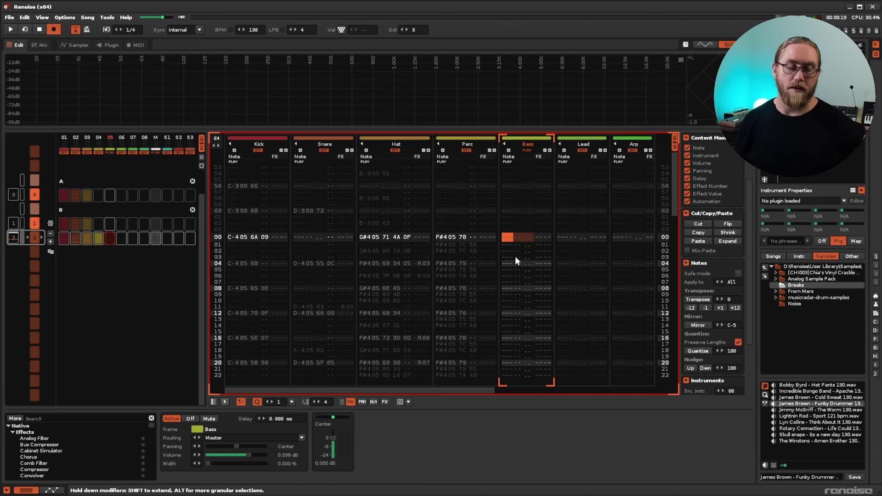
key("space")
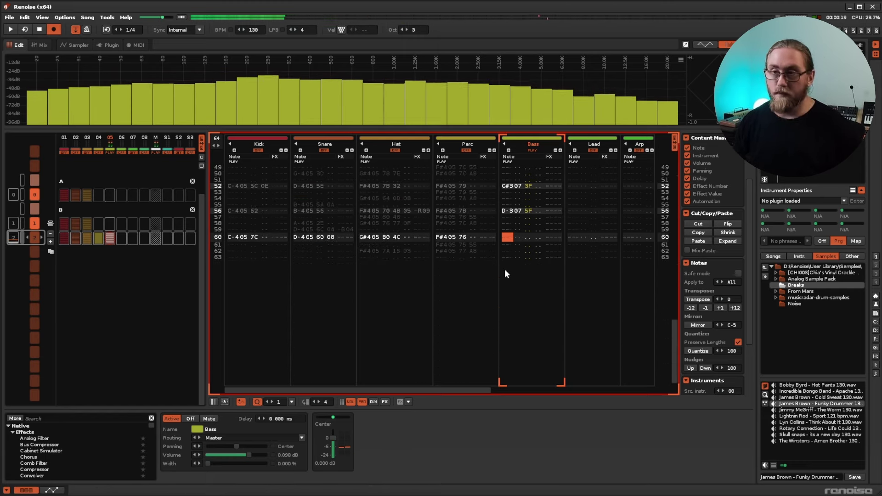
key("space")
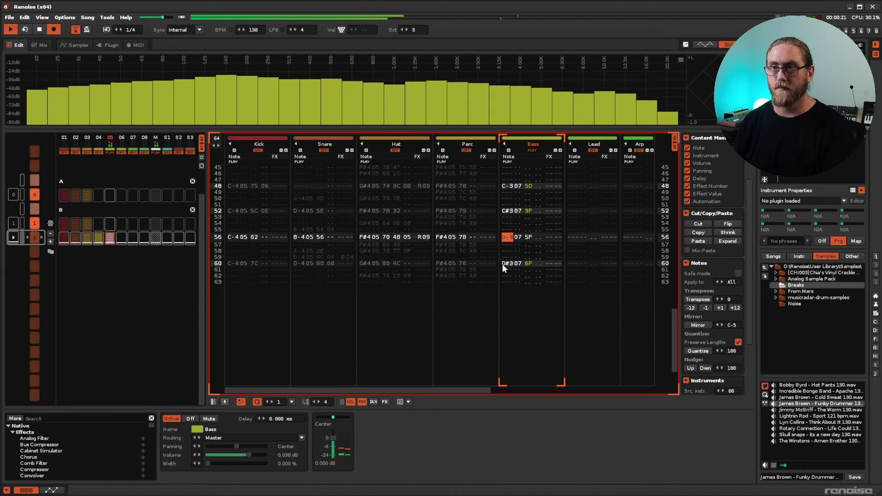
key("space")
Undo the last step recording, add extra slices at in-between lines such as 42, 50 and 58 in the Bass track, and play the pattern.
key("ctrl+z")
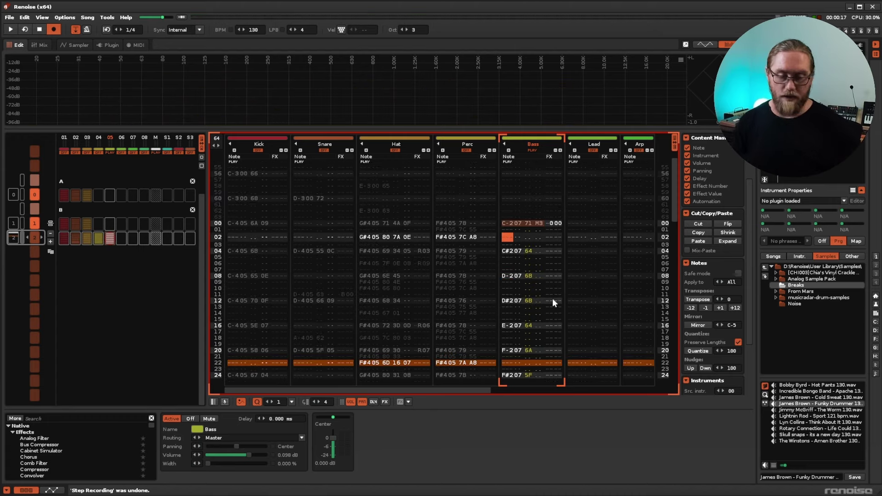
scroll(552, 298, "down", 6)
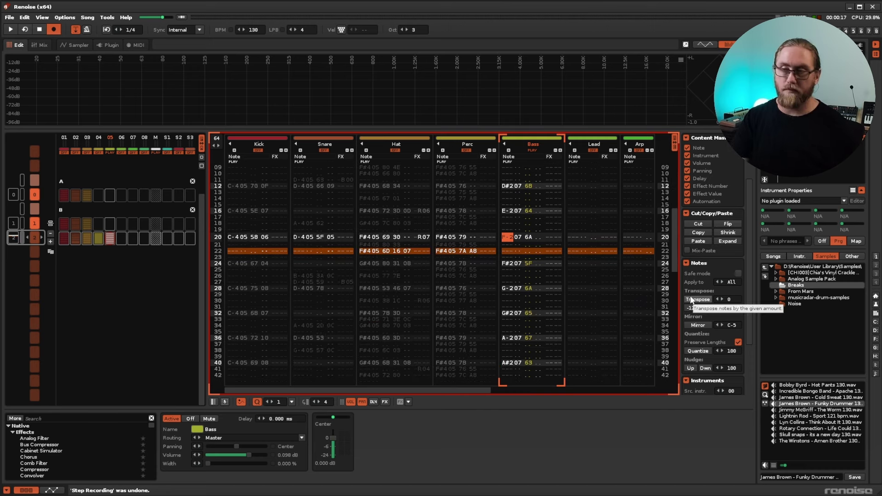
key("space")
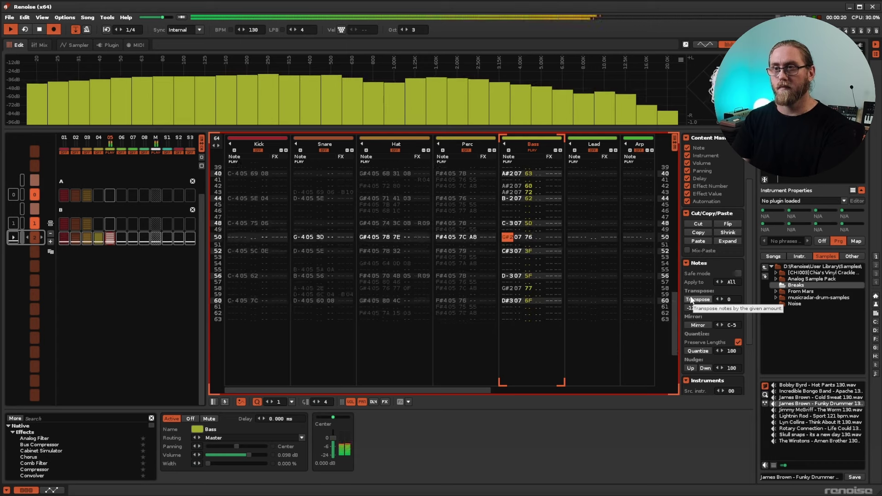
key("space")
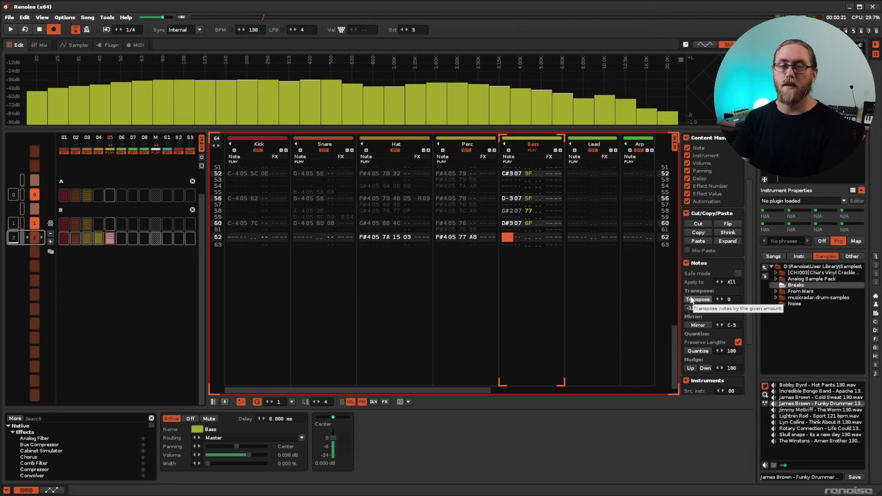
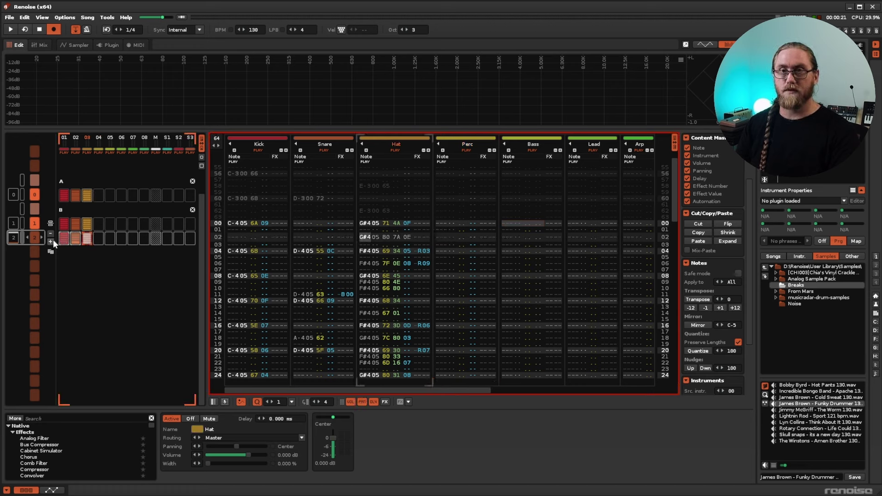
Undo the newly inserted blank pattern and duplicate pattern 2 in the sequence.
left_click(51, 241)
key("ctrl+z")
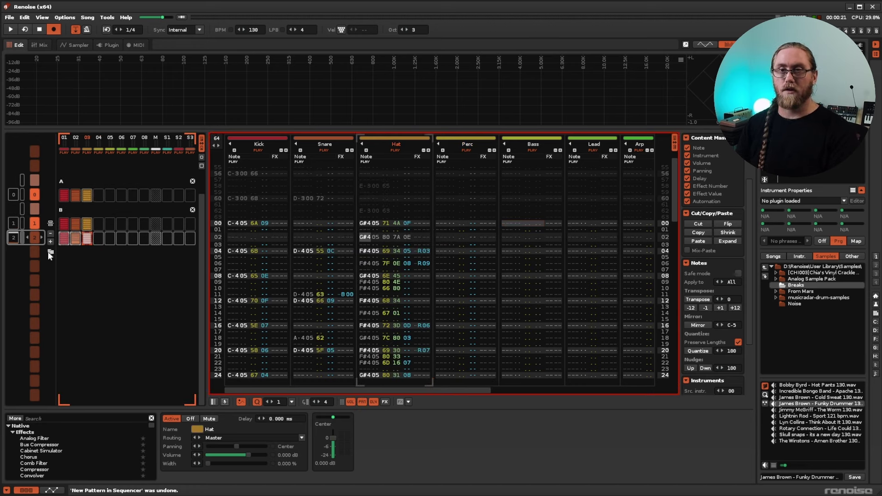
left_click(50, 252)
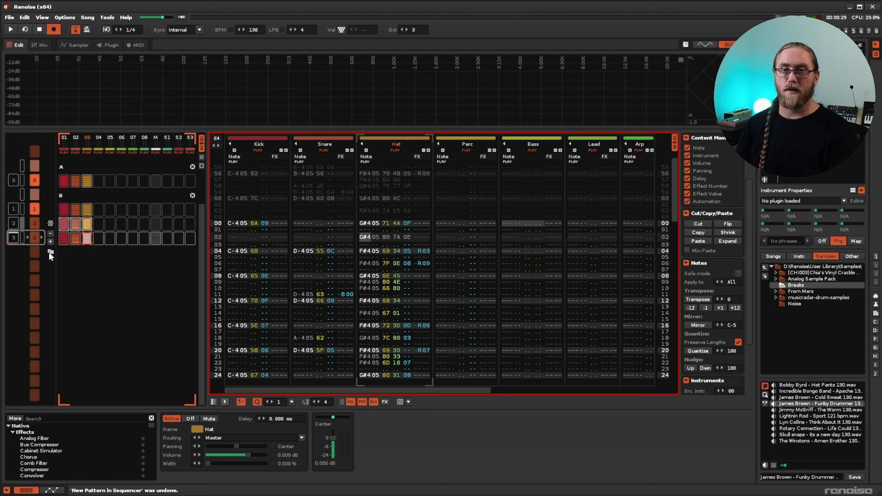
Start a new sequence section at pattern 2 and name it Tutorial.
left_click(73, 228)
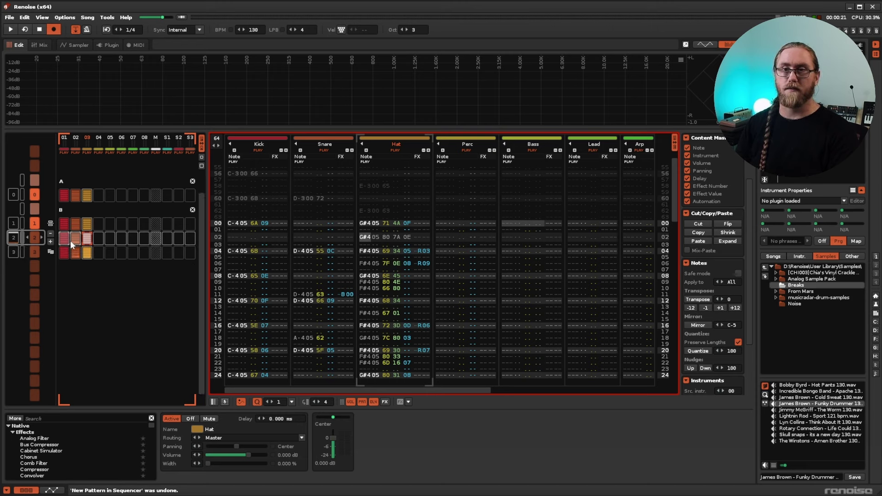
left_click(51, 221)
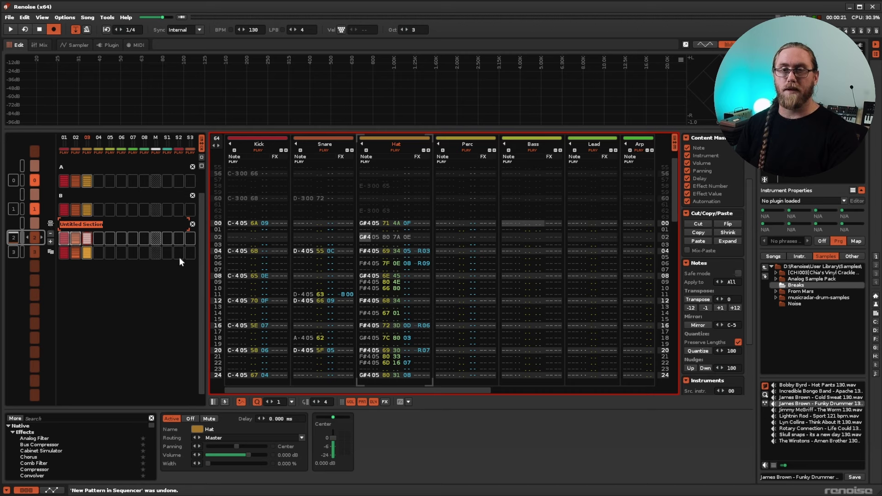
type("Tutor")
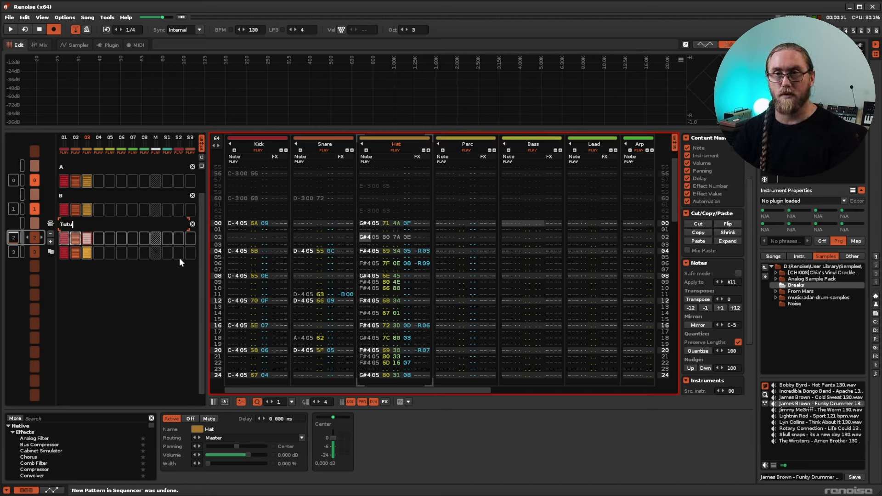
type("ial")
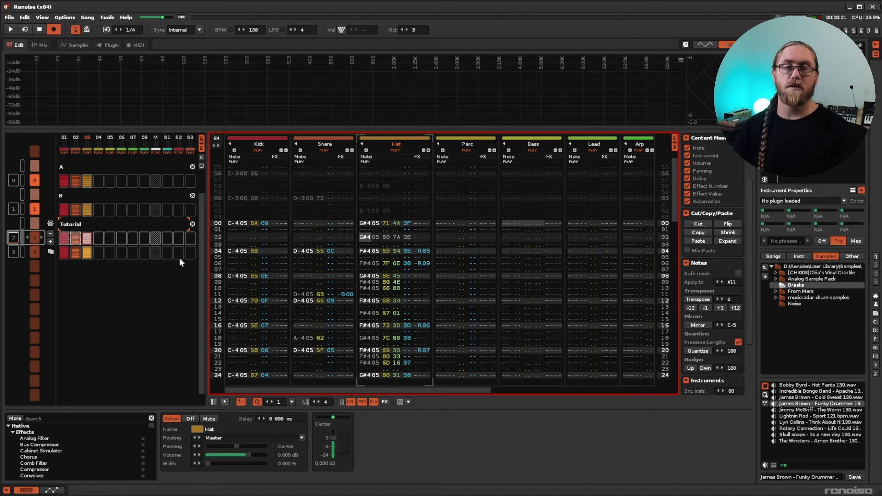
left_click(103, 304)
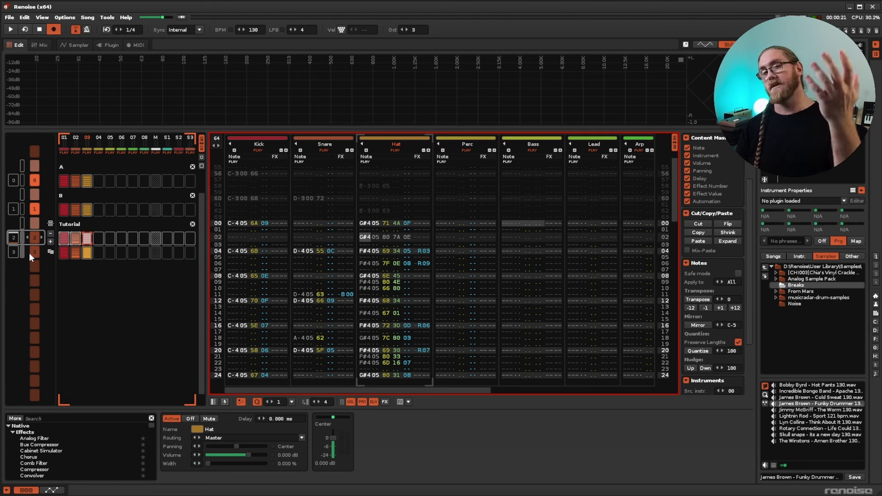
Solo the Kick track, add a C-4 kick at line 62 of pattern 3, and play back the ending.
left_click(88, 255)
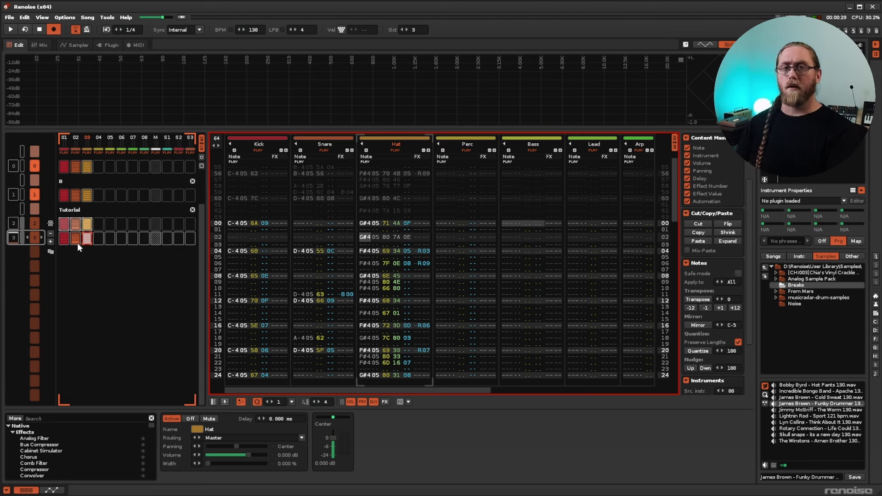
left_click(64, 241)
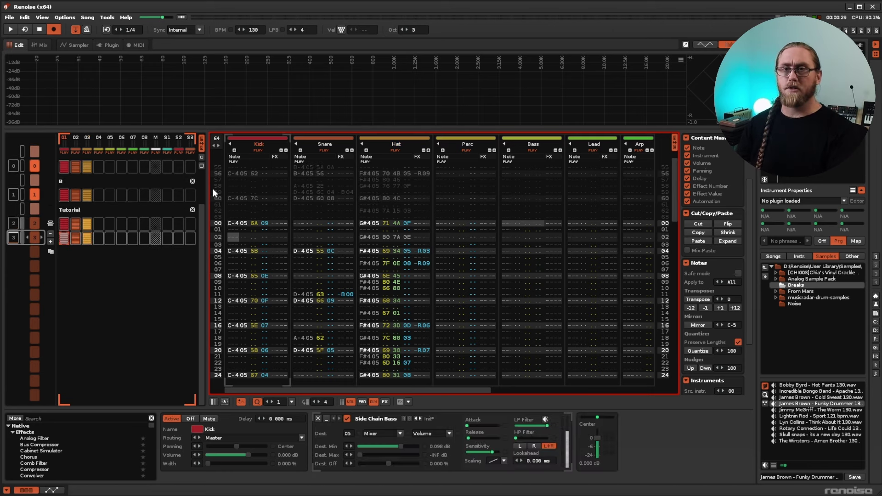
right_click(261, 150)
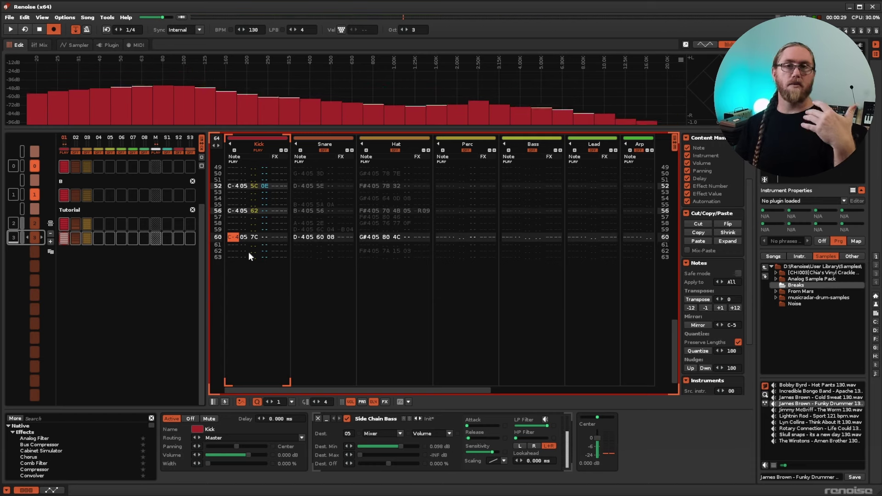
left_click(234, 224)
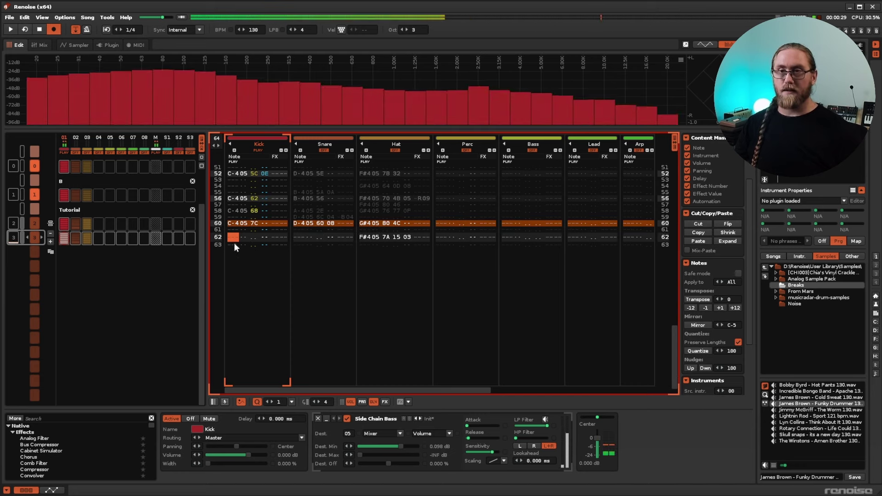
key("q")
key("q")
left_click_drag(233, 225, 255, 238)
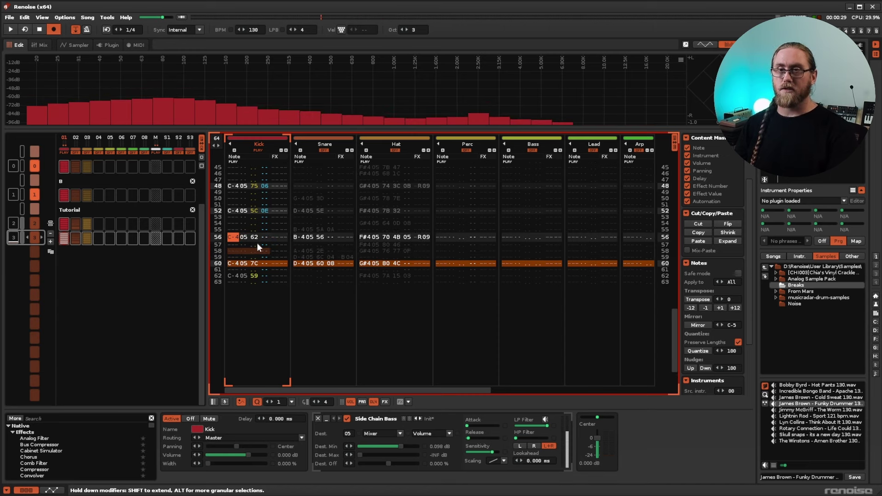
scroll(273, 263, "up", 6)
key("space")
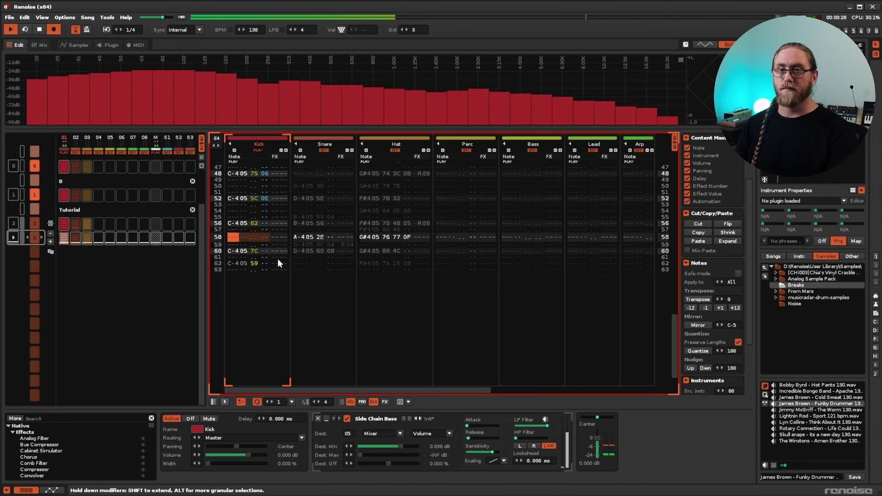
key("space")
Solo the Snare track and enter A-4 ghost notes at lines 62 and 63 of pattern 2.
left_click(326, 148)
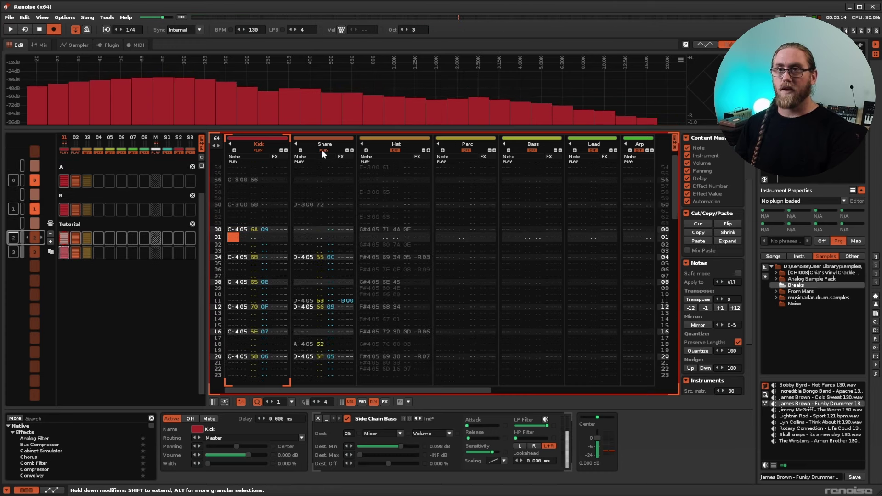
left_click(258, 149)
scroll(321, 269, "down", 3)
scroll(320, 269, "down", 12)
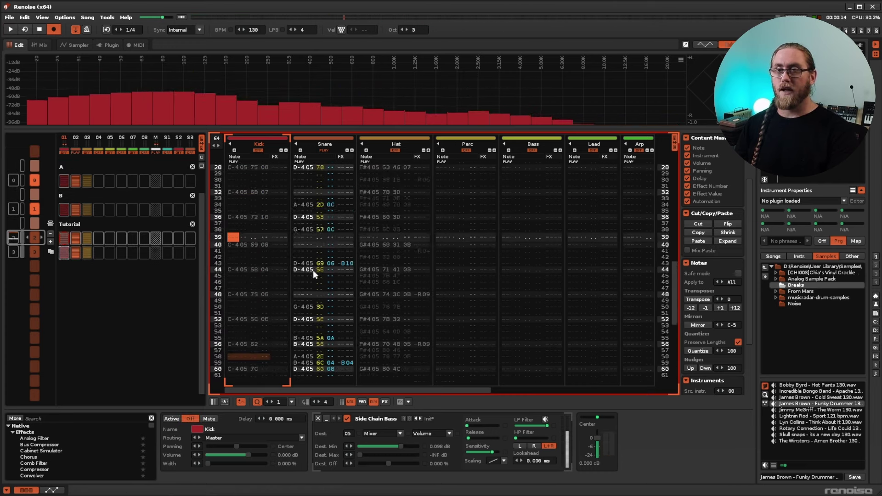
left_click(309, 258)
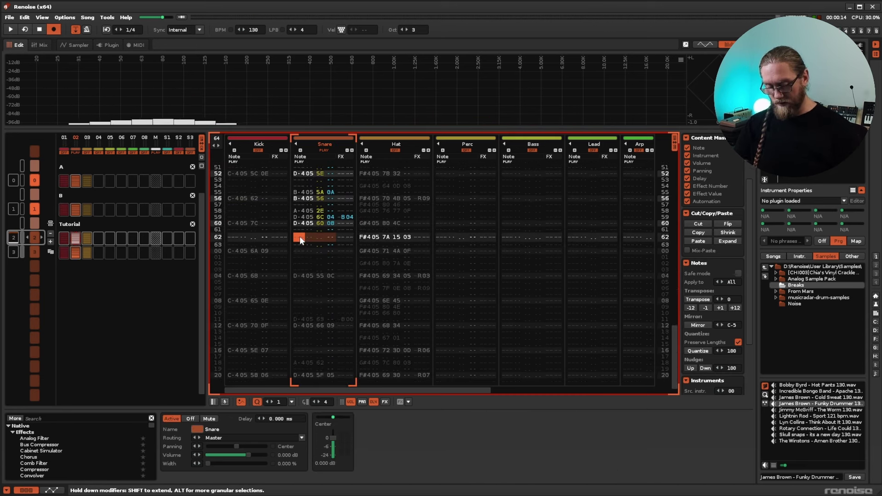
key("y")
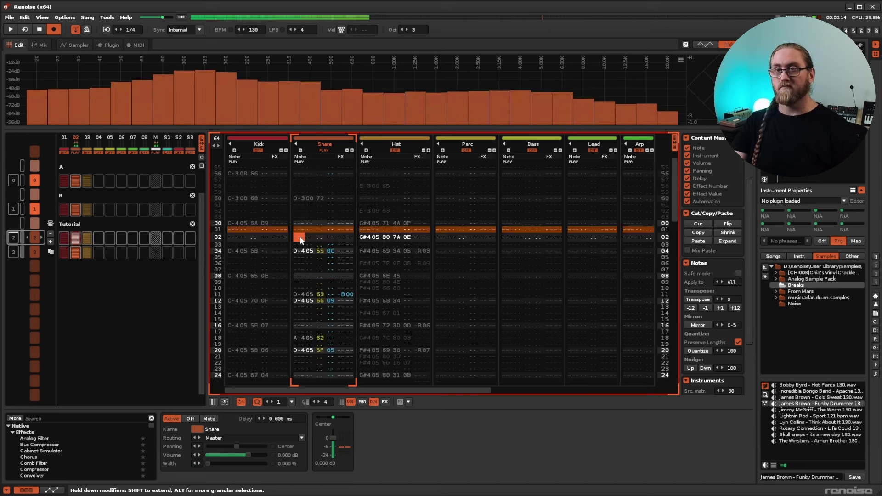
key("Down")
key("Down")
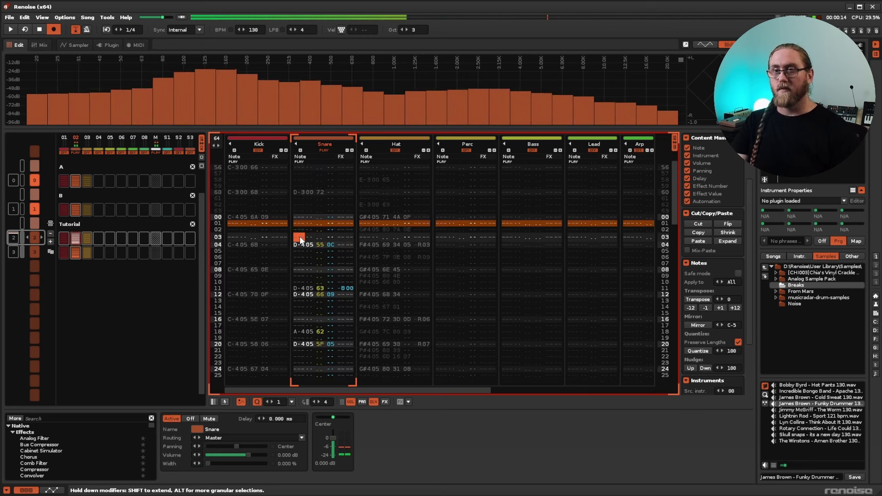
key("Up")
key("t")
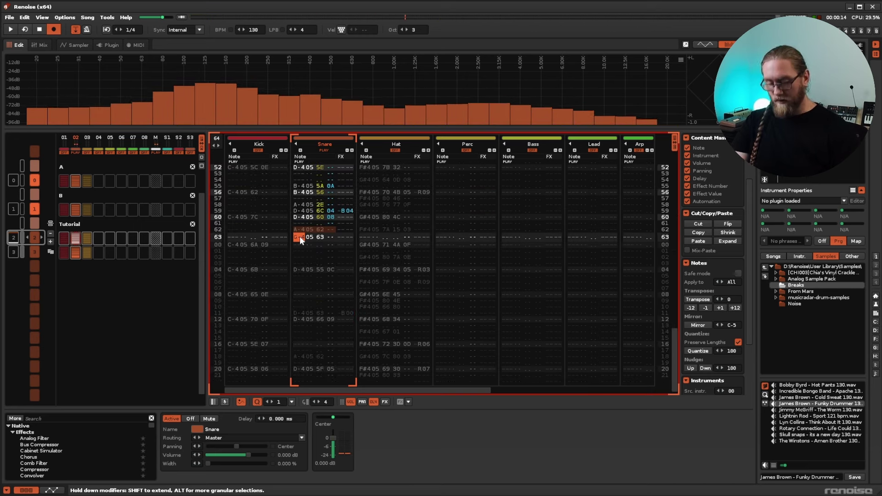
key("u")
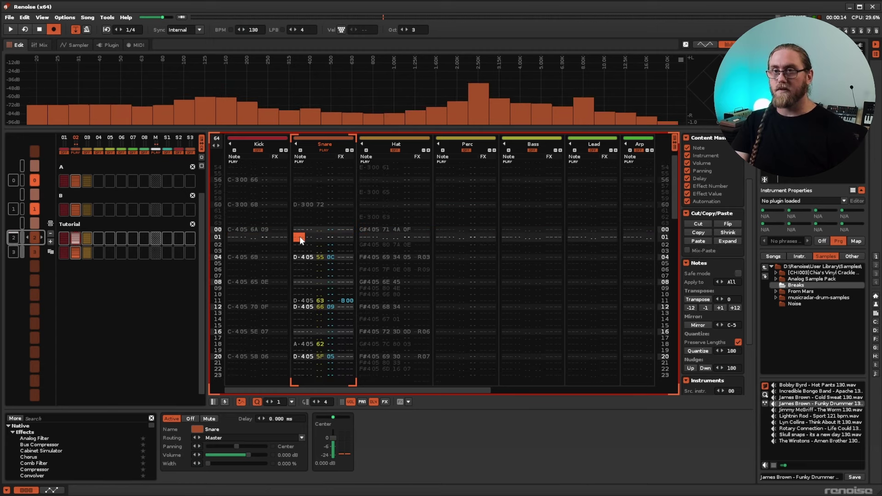
Play back the soloed snare fill at the end of pattern 2.
key("space")
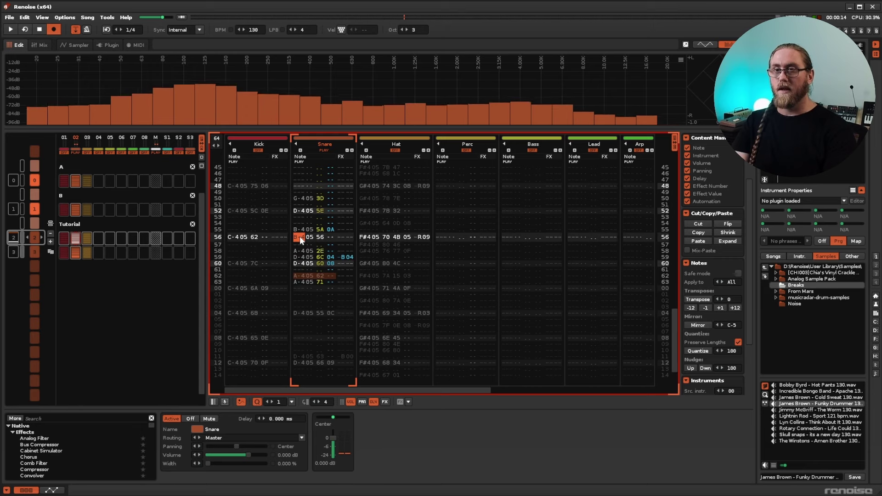
scroll(300, 240, "up", 9)
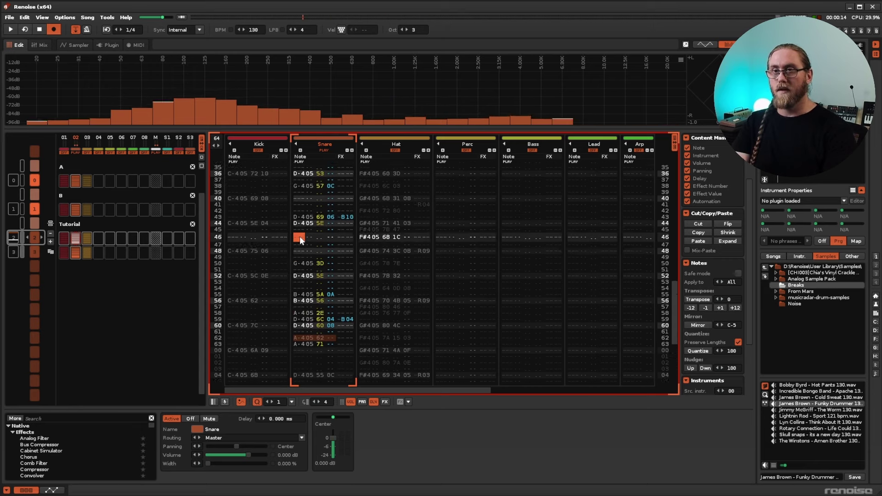
scroll(301, 239, "up", 2)
key("space")
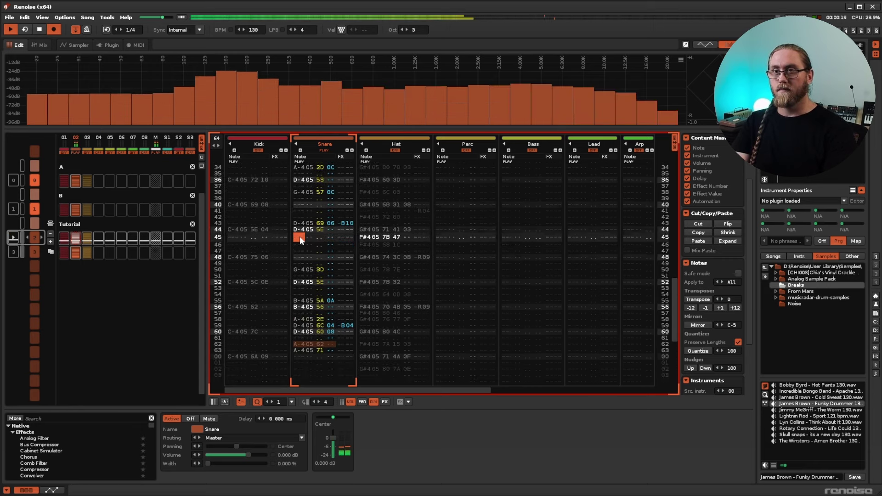
key("space")
Shift the B-4 snare hit in pattern 2 from line 56 to line 57, keeping the following hits on their lines.
key("Up")
key("Up")
key("Up")
key("Up")
key("Down")
key("Down")
key("Down")
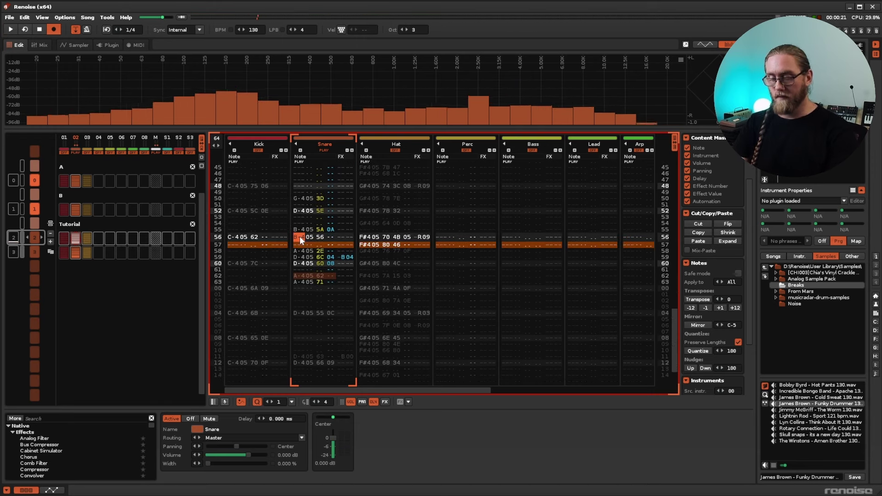
key("Insert")
key("Down")
key("Down")
key("Down")
key("Delete")
key("ctrl+z")
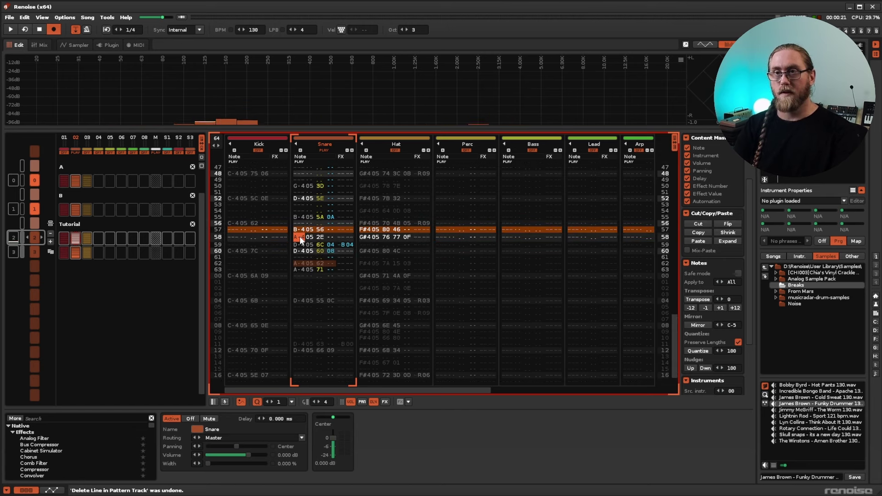
Play the revised snare fill from line 48 into pattern 3 and check the closing snare lines of that pattern.
key("Up")
key("Up")
key("Up")
key("Up")
key("Up")
key("space")
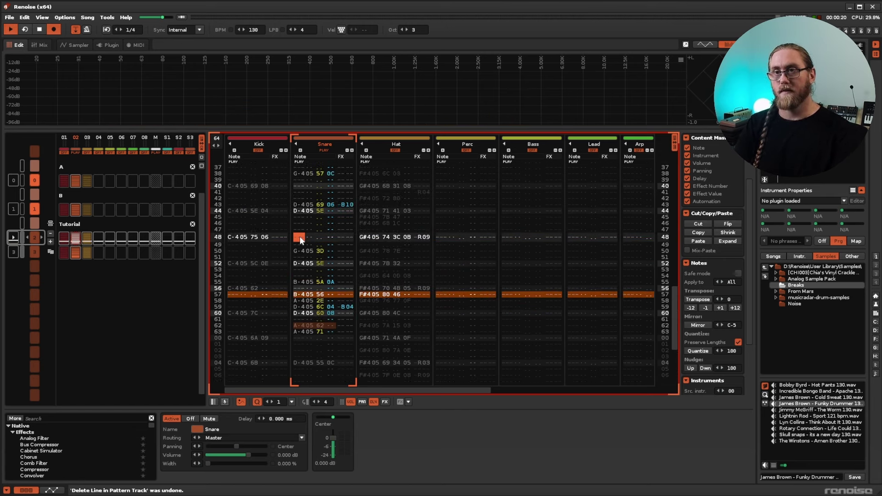
key("space")
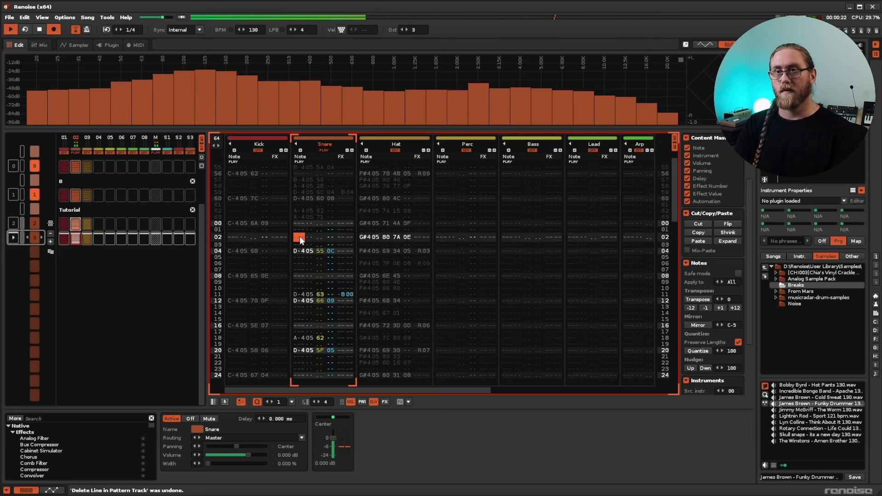
key("Up")
key("Up")
key("Up")
key("Up")
key("Up")
key("Up")
key("Up")
key("Up")
key("Up")
key("Up")
key("Up")
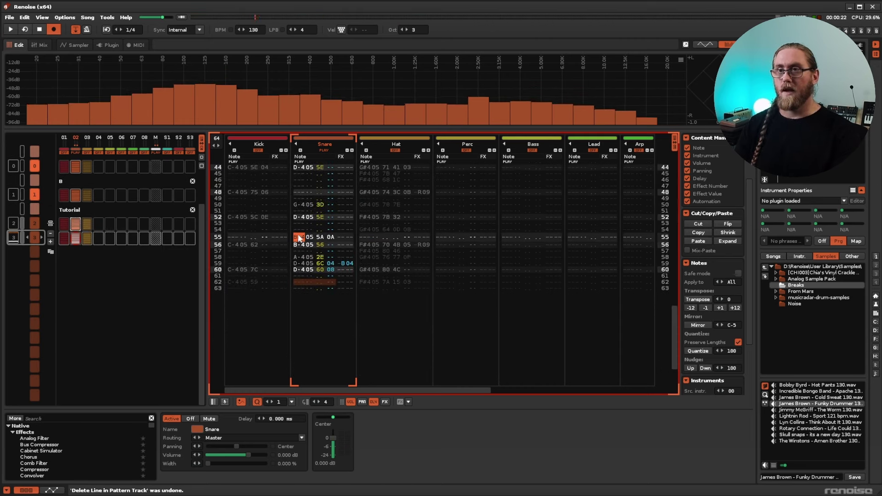
Solo the Hat track and clear the hat notes at lines 57, 58 and 62 of pattern 3.
right_click(394, 150)
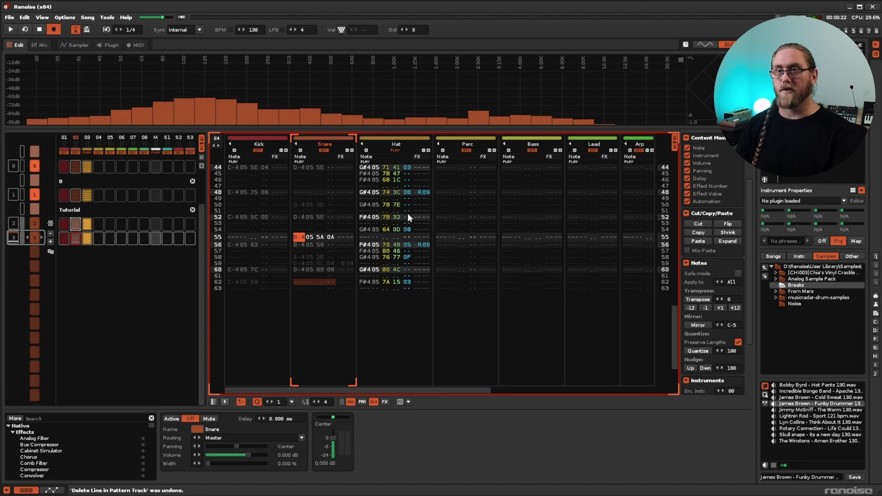
scroll(382, 220, "down", 4)
left_click(371, 238)
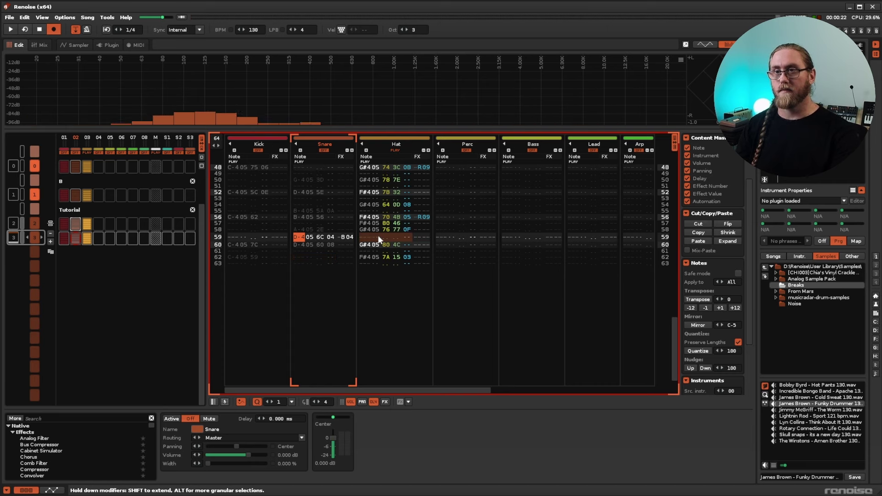
scroll(365, 219, "up", 2)
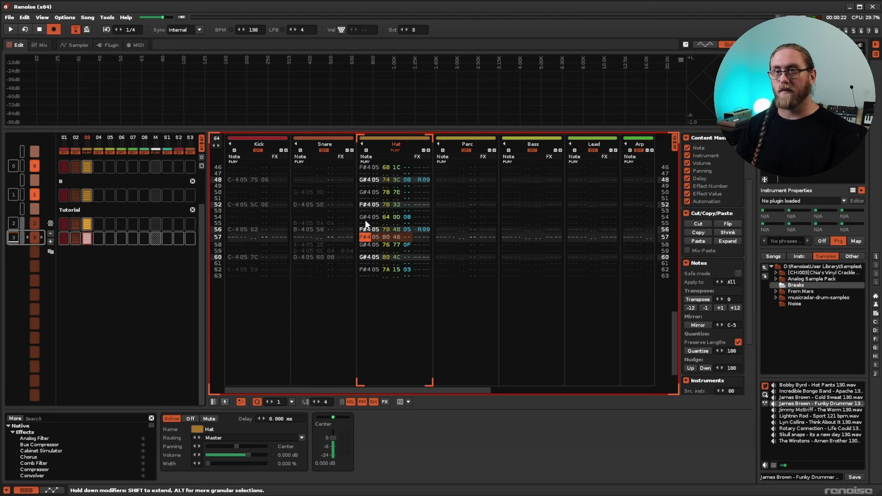
key("Delete")
key("Delete")
scroll(366, 224, "down", 3)
key("Delete")
scroll(366, 224, "up", 8)
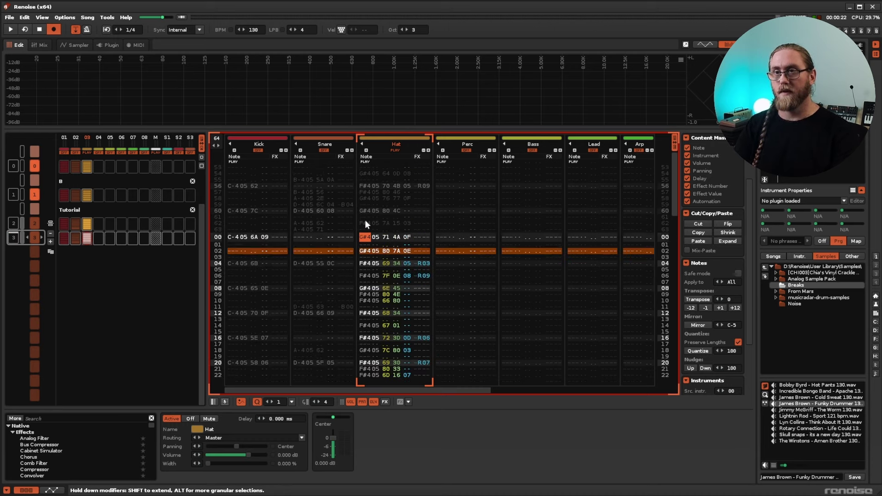
Take the Hat track out of solo and play the Tutorial patterns with all drum tracks.
right_click(395, 149)
key("space")
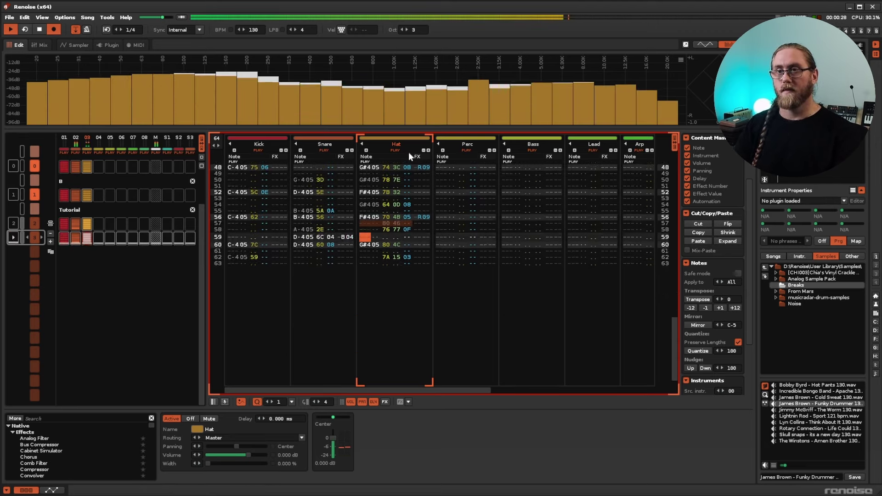
key("space")
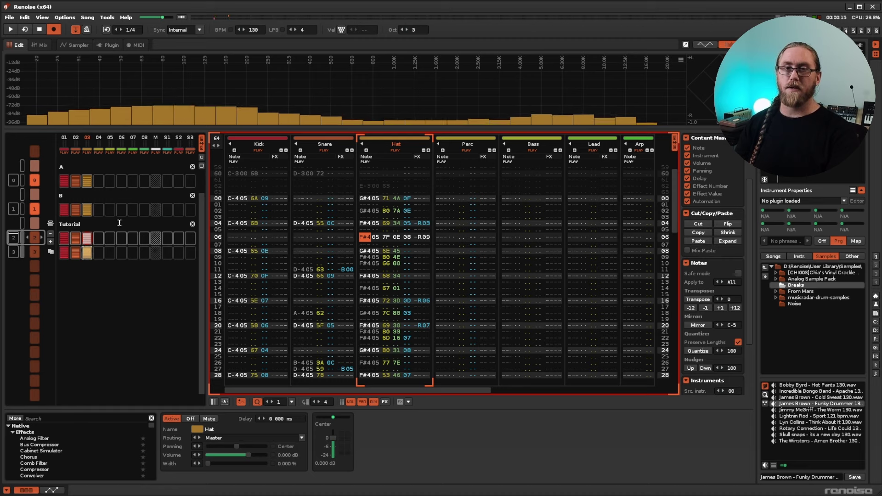
Record a percussion hit A#4 on line 00 of the Perc track in pattern 2 while playing the pattern.
left_click(442, 198)
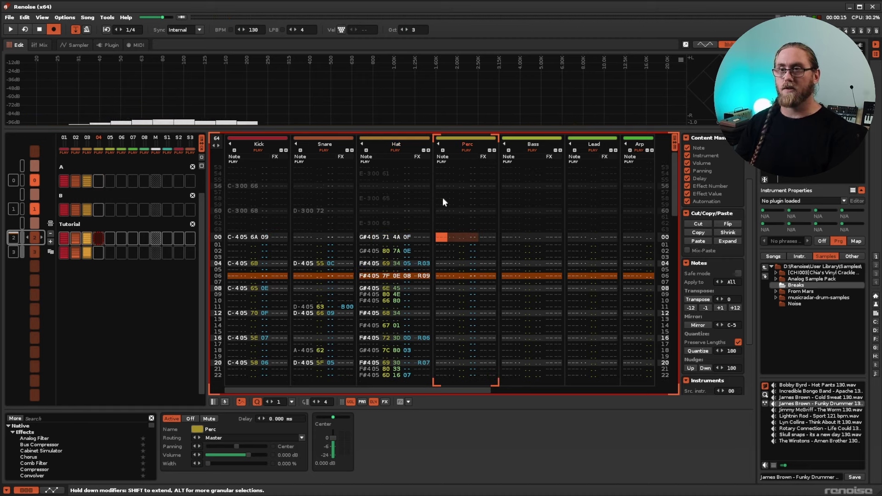
key("space")
key("7")
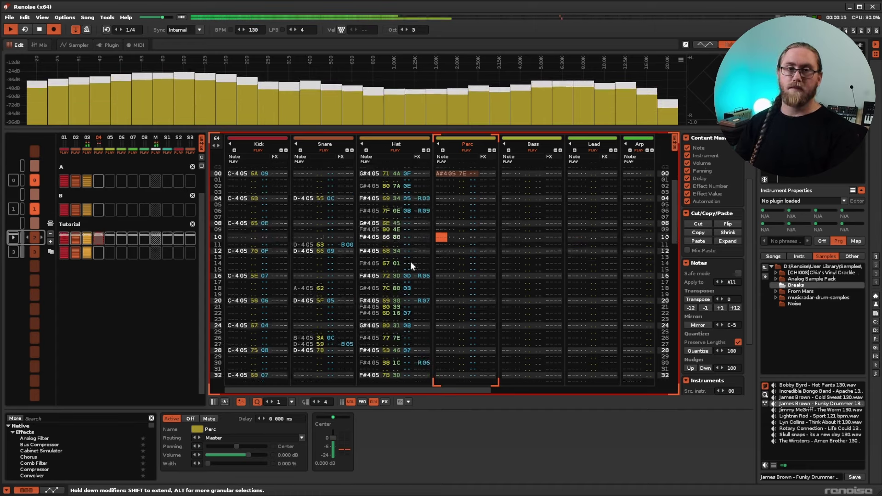
key("space")
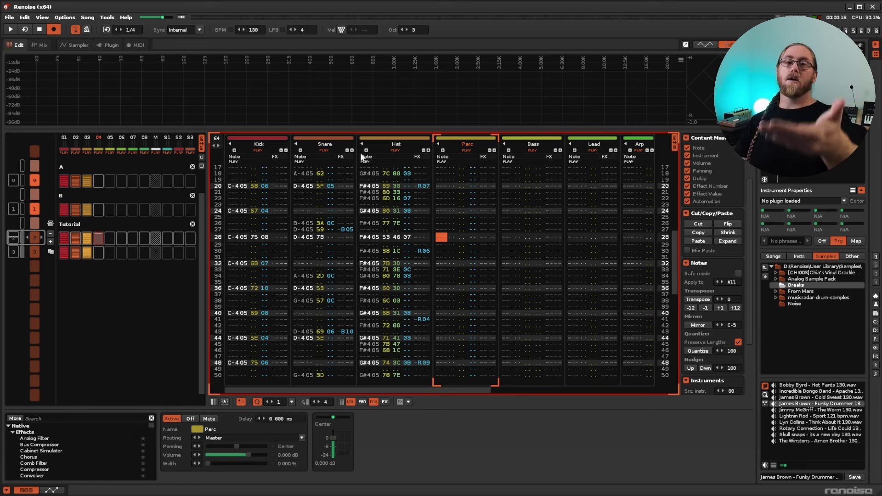
Duplicate Tutorial patterns 2 and 3 in the sequence as patterns 4 and 5.
left_click(111, 241)
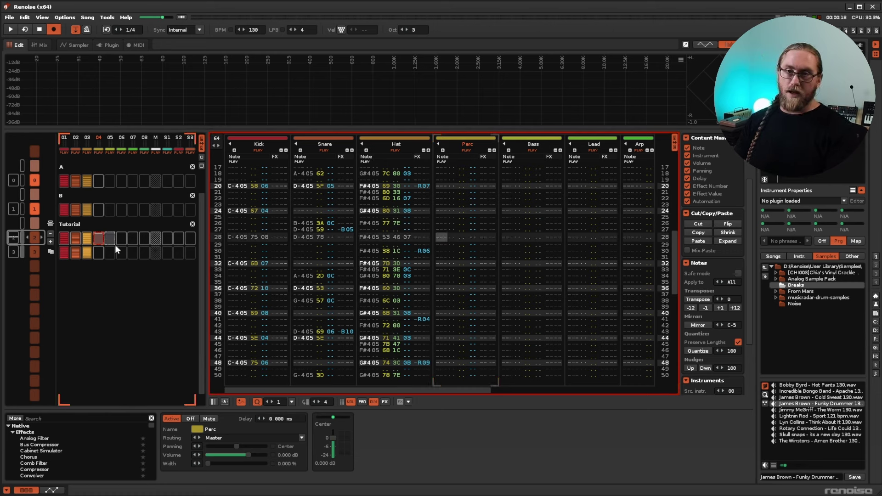
left_click(50, 242)
left_click(50, 242)
left_click(50, 241)
left_click(64, 238)
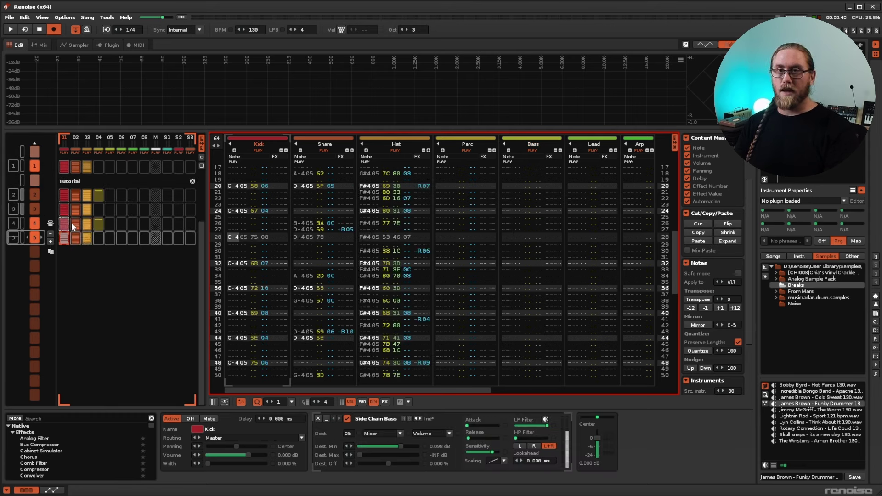
Transpose the Snare track notes in patterns 4 and 5 up two semitones and play the repitched snares.
left_click(73, 222)
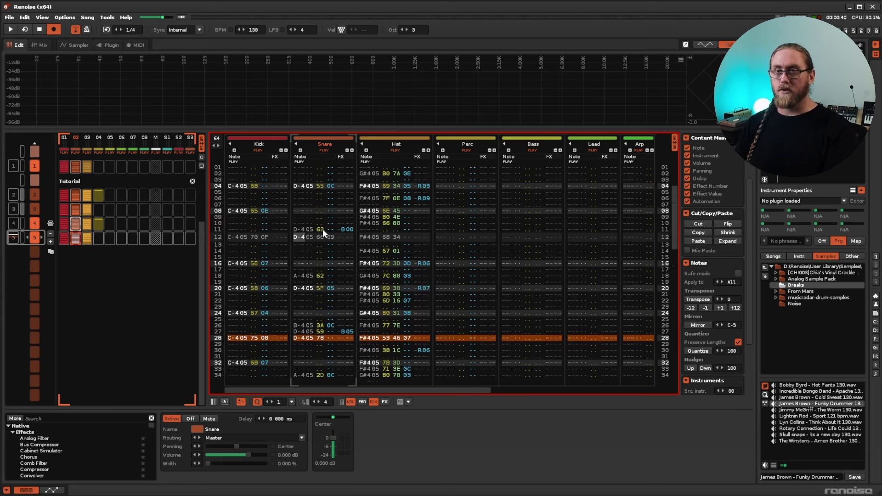
double_click(323, 226)
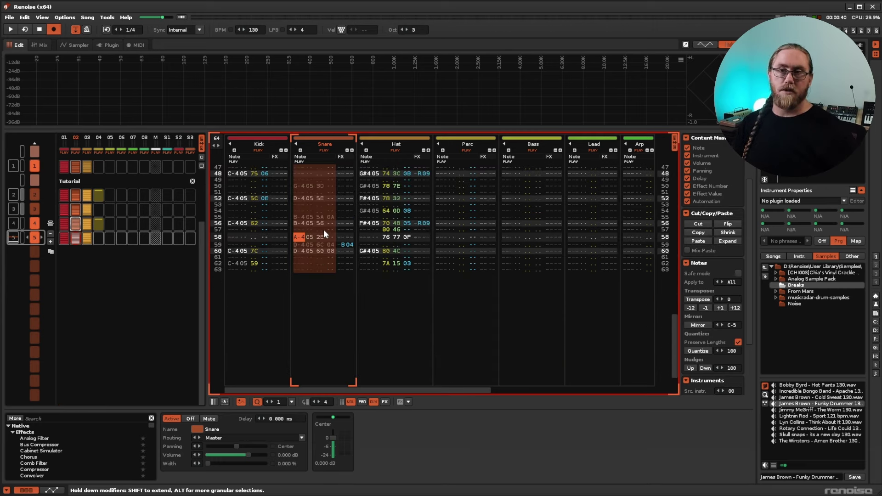
key("Escape")
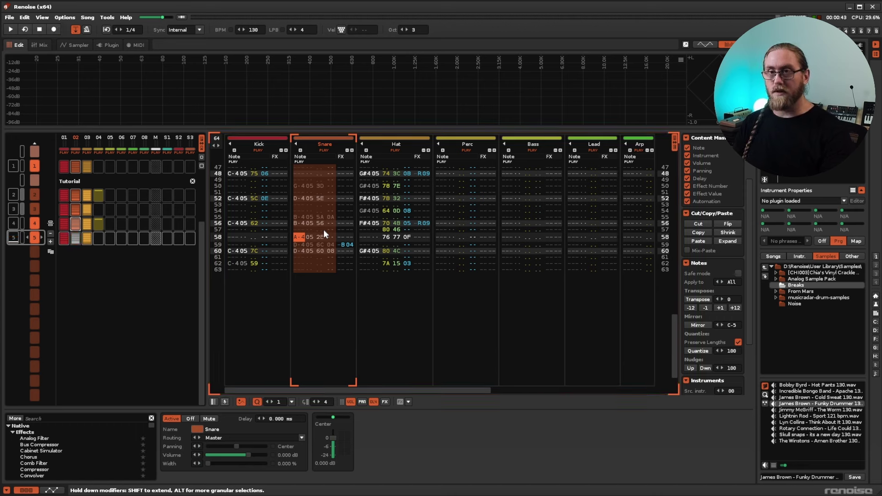
key("space")
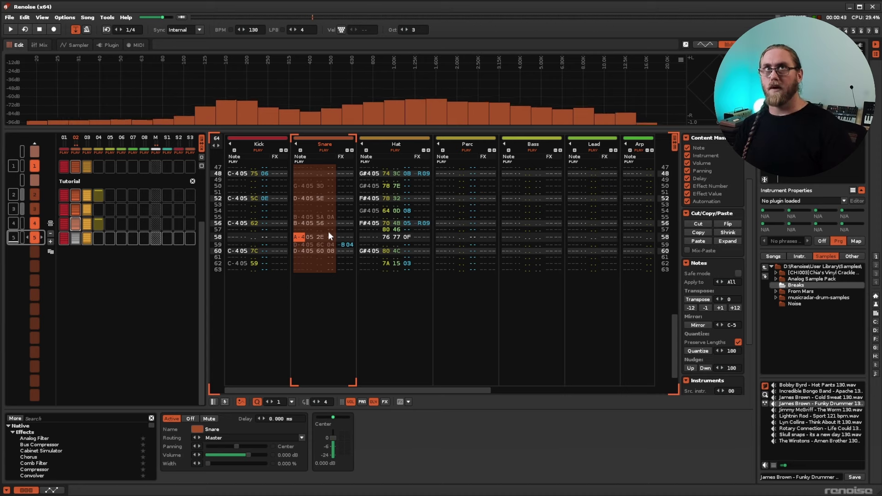
key("Escape")
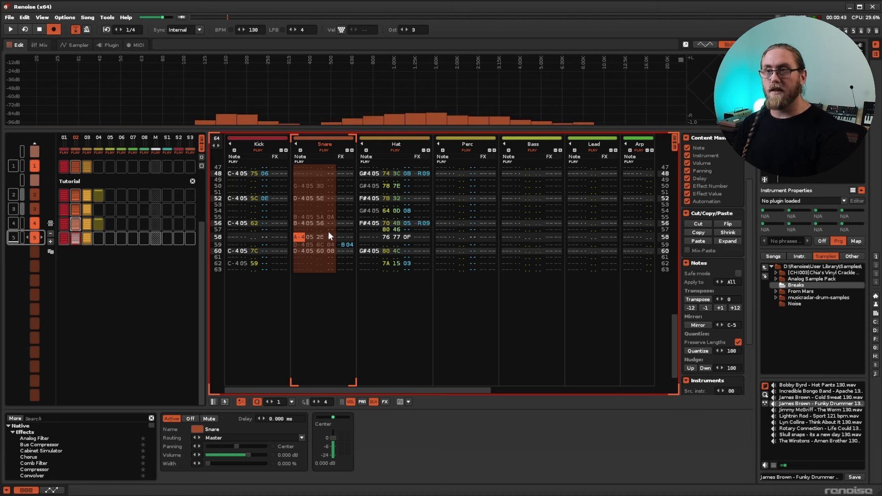
scroll(706, 285, "down", 2)
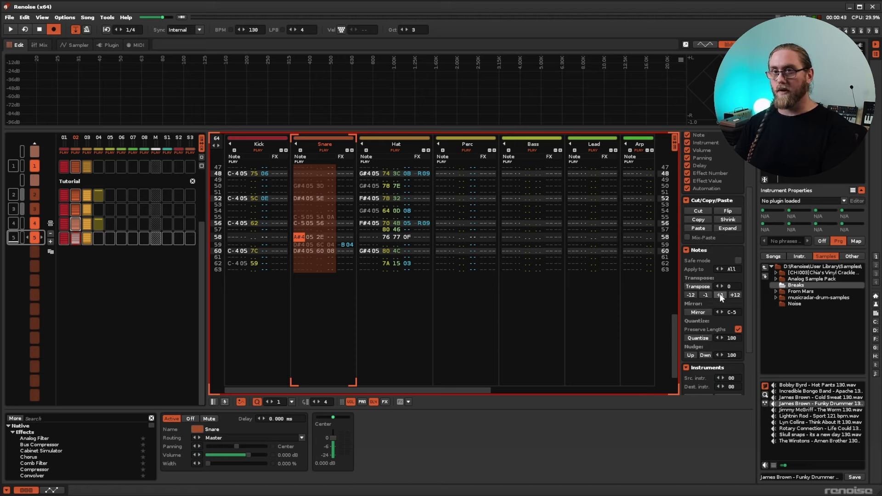
key("space")
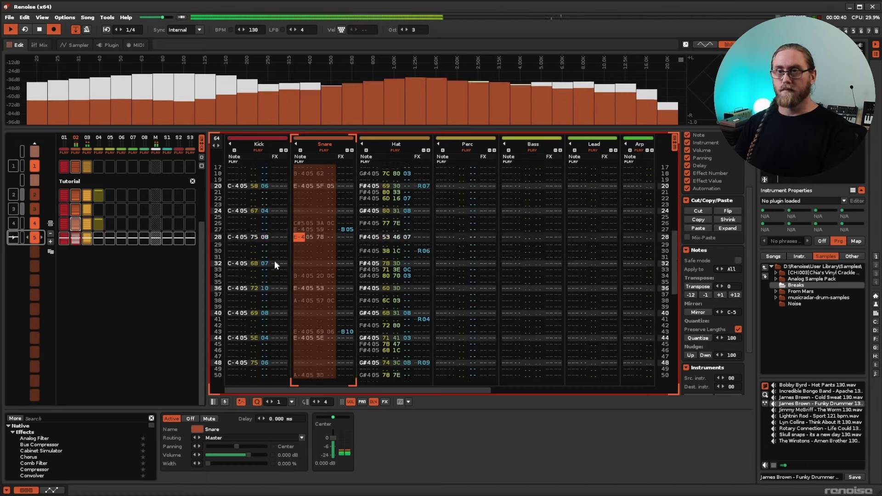
key("space")
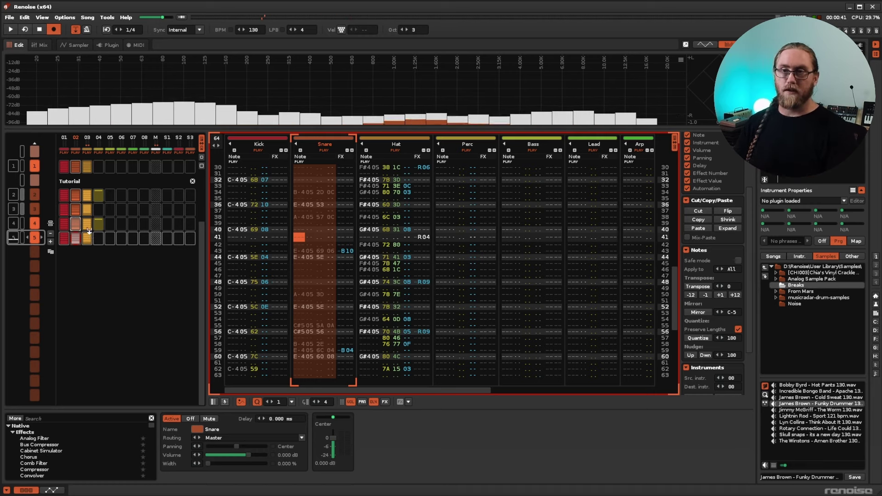
left_click(75, 224)
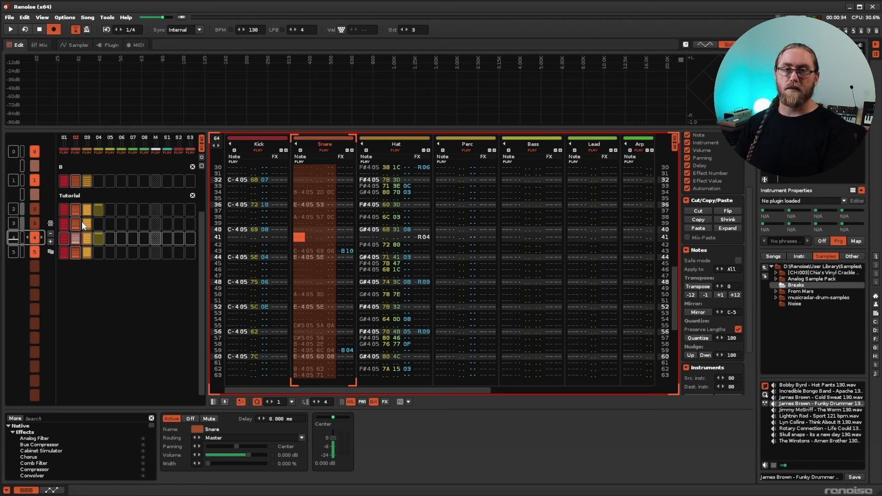
scroll(24, 236, "up", 1)
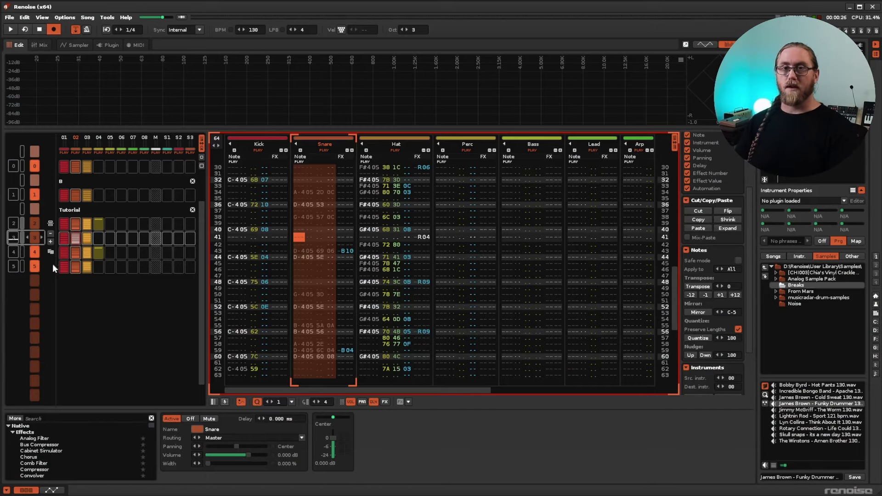
Mute the Kick and Snare slots of pattern 4 in the pattern matrix and play with muted slots.
left_click(63, 251)
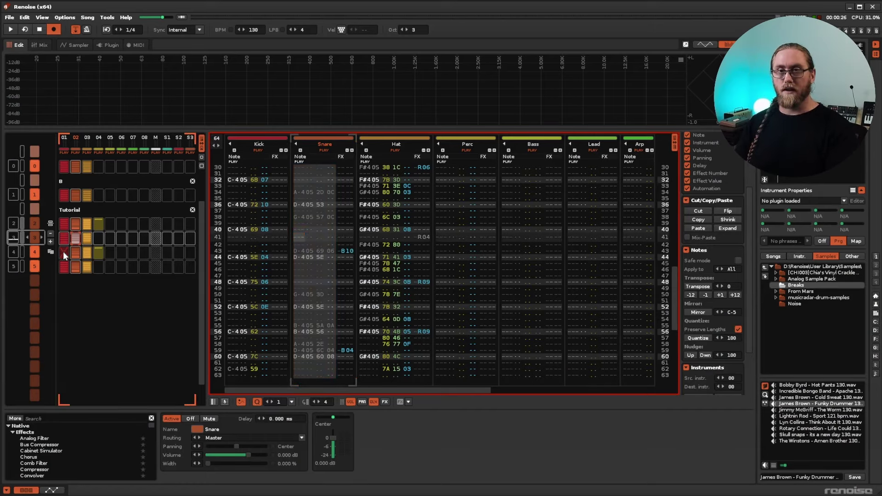
left_click(71, 254)
key("space")
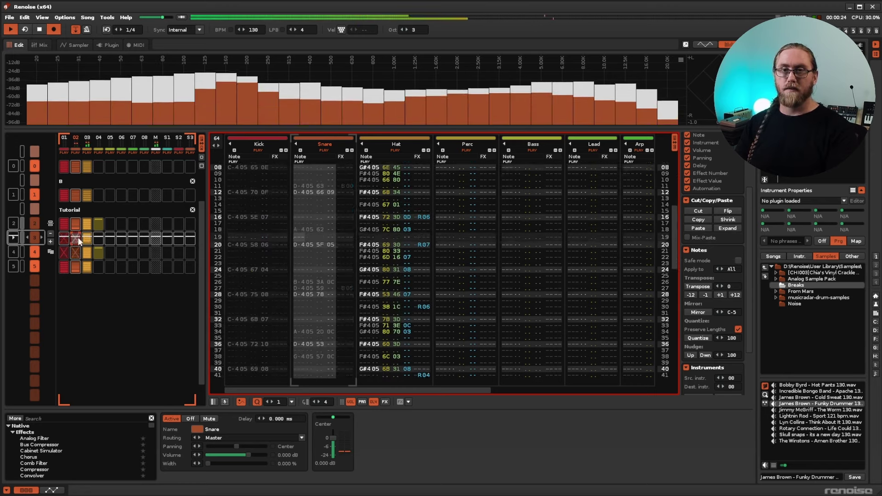
key("space")
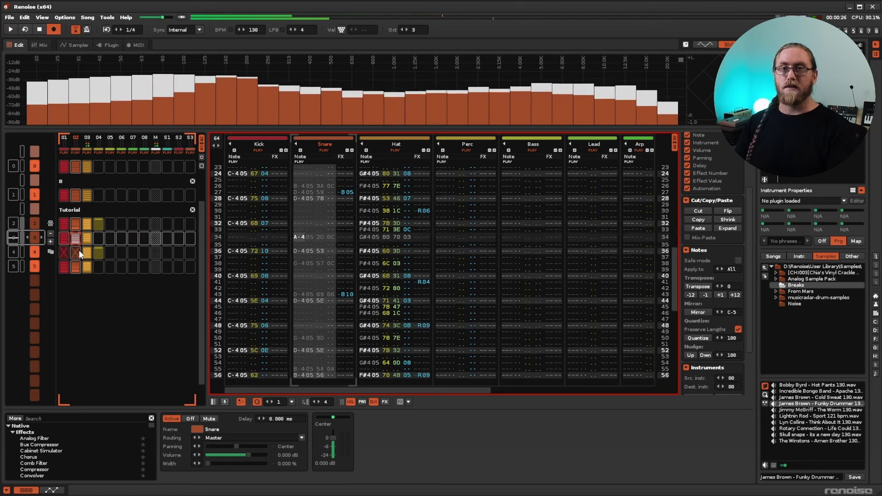
Undo the clearing of pattern 3's Kick slot and unmute the Kick and Snare slots of pattern 4.
left_click(65, 238)
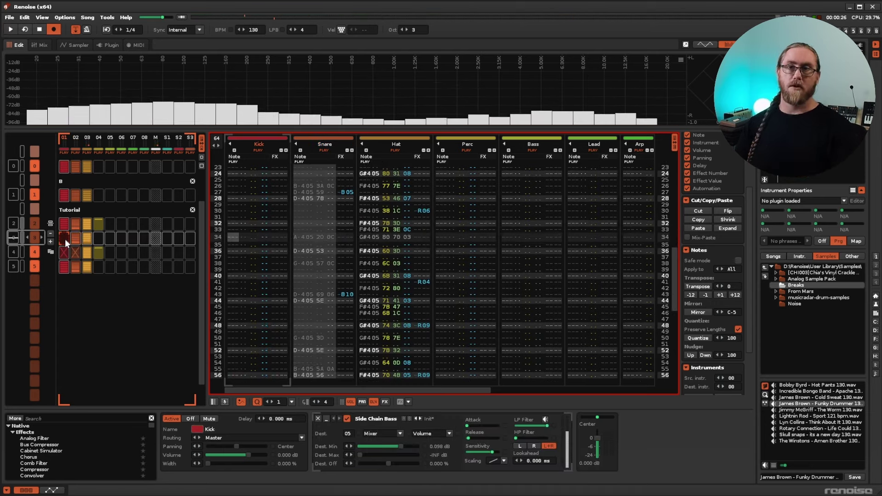
key("ctrl+z")
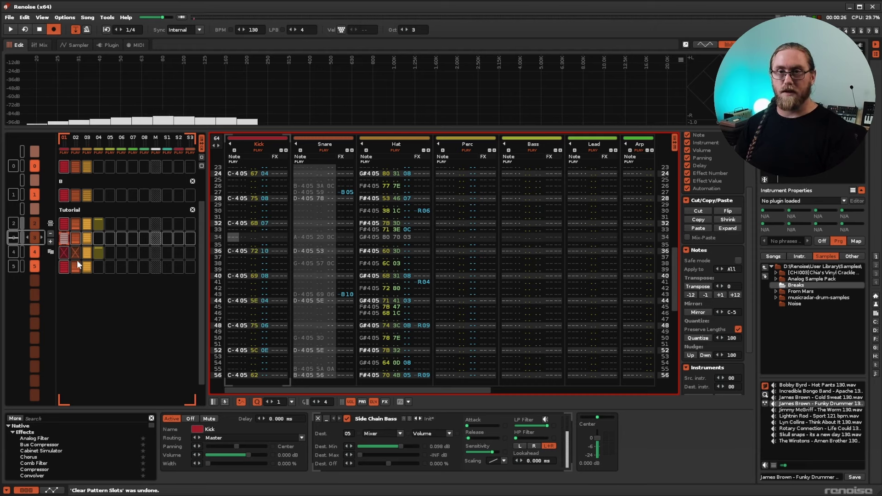
left_click(76, 253, "ctrl")
left_click(64, 252, "ctrl")
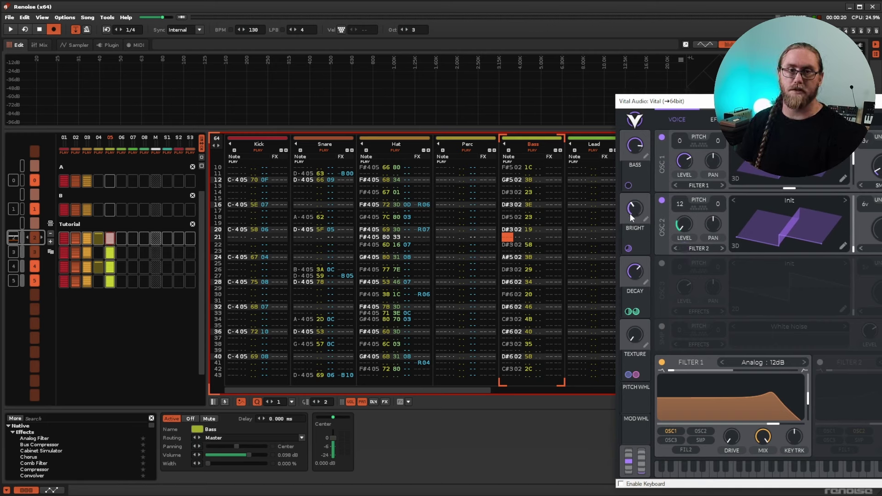
Play the Tutorial patterns with the bass line and adjust Vital's Bright, Texture and Decay macros during playback.
key("space")
mouse_move(635, 206)
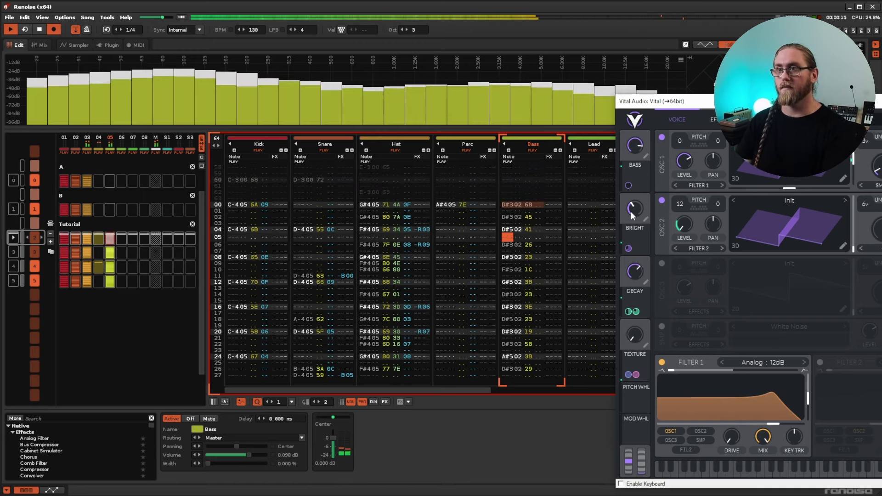
left_click_drag(634, 207, 634, 194)
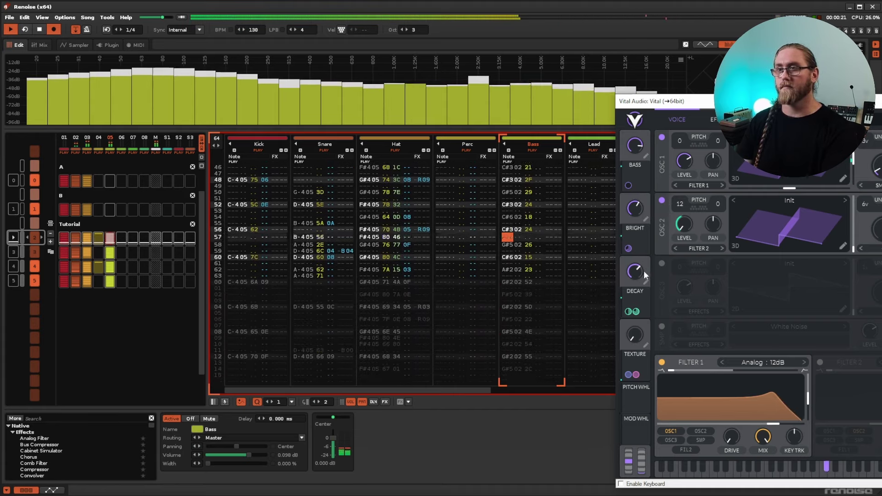
left_click_drag(635, 339, 630, 323)
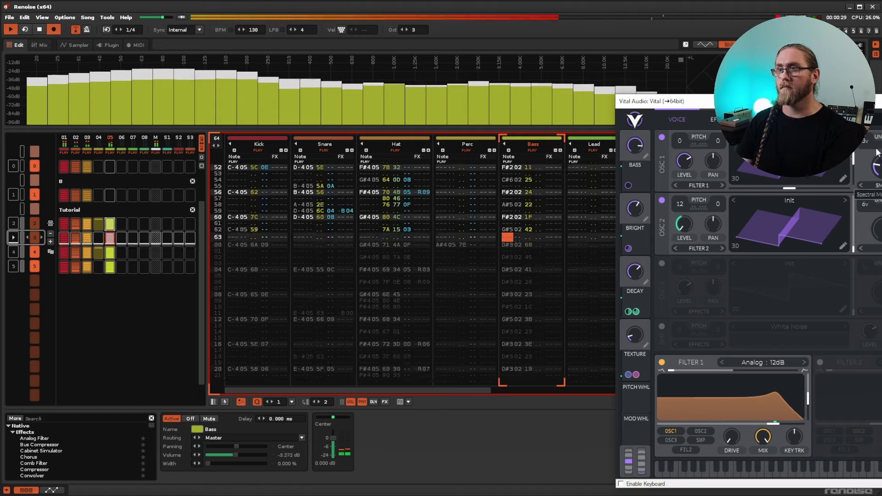
mouse_move(636, 273)
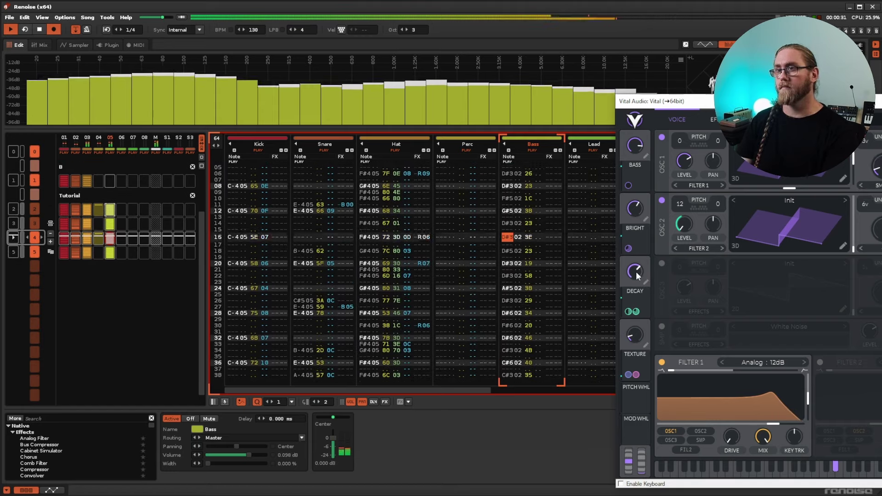
mouse_move(636, 273)
left_mouse_down()
mouse_move(632, 282)
mouse_move(631, 261)
left_mouse_up()
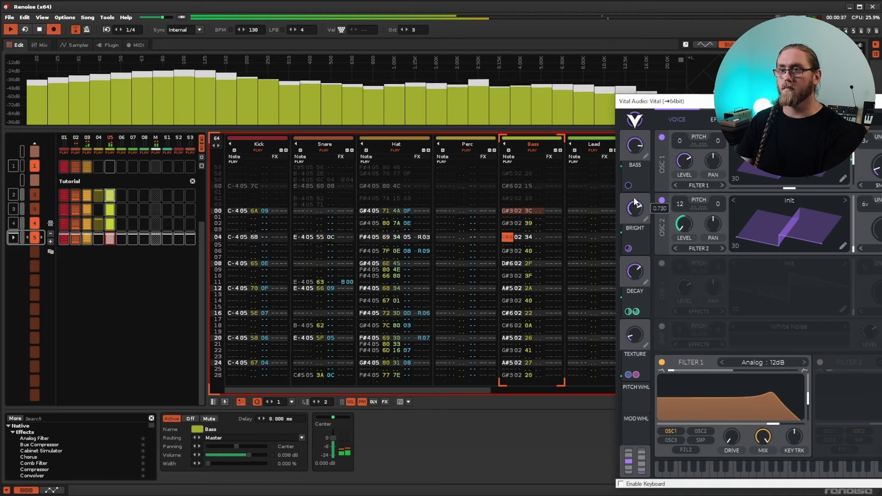
mouse_move(629, 212)
mouse_move(634, 327)
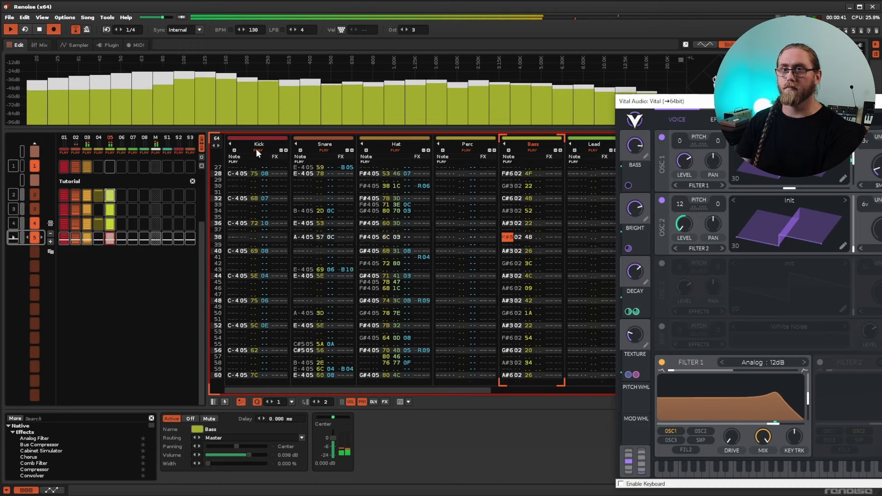
Mute the Kick and Snare tracks for a moment during playback and stop the song.
left_click(258, 149)
left_click(324, 149)
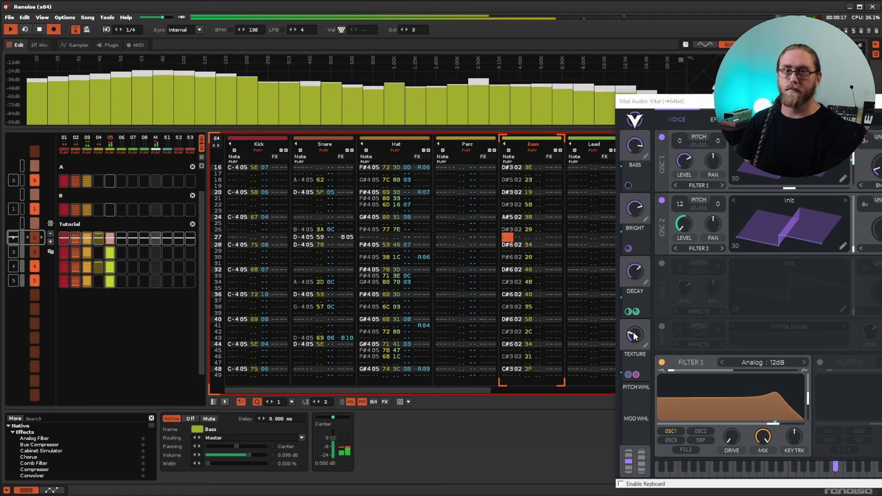
key("space")
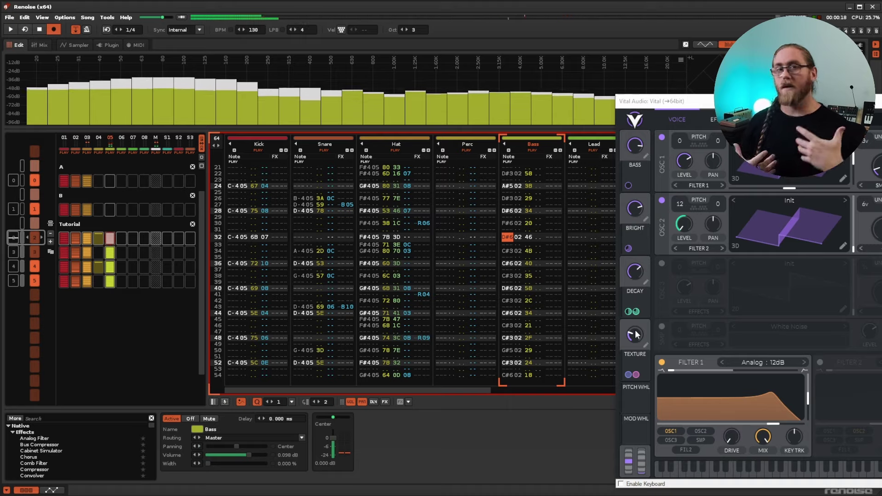